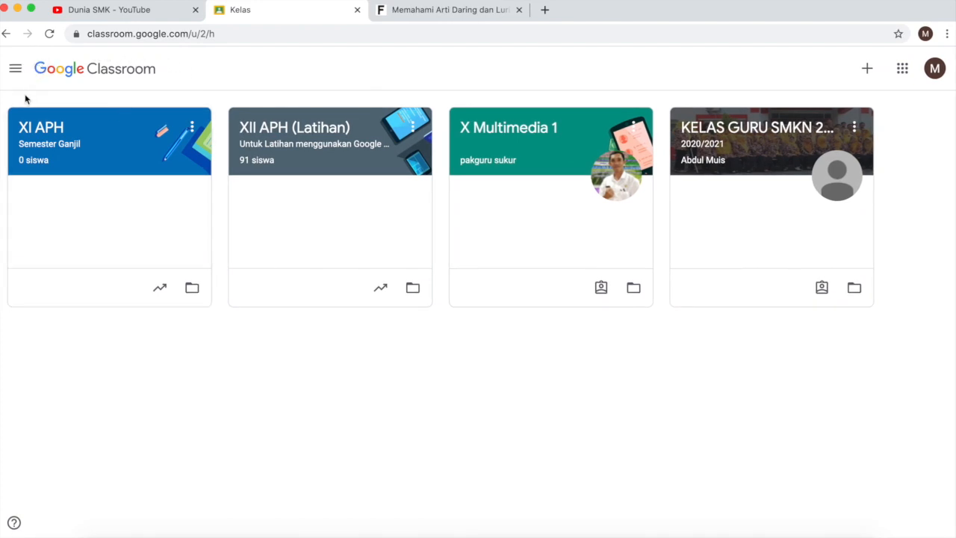
Open the XII APH (Latihan) class and look through the posts in its forum
drag(33, 97, 1, 134)
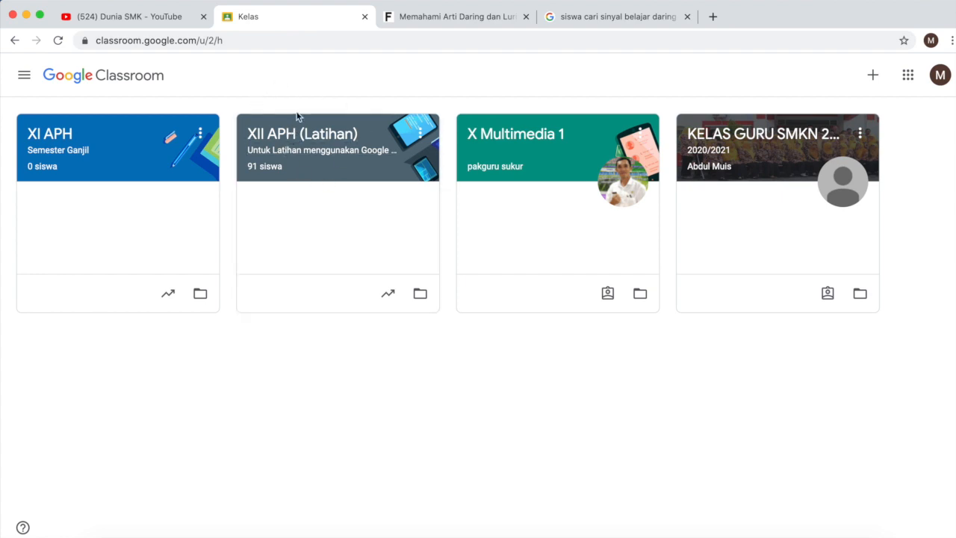
click(281, 144)
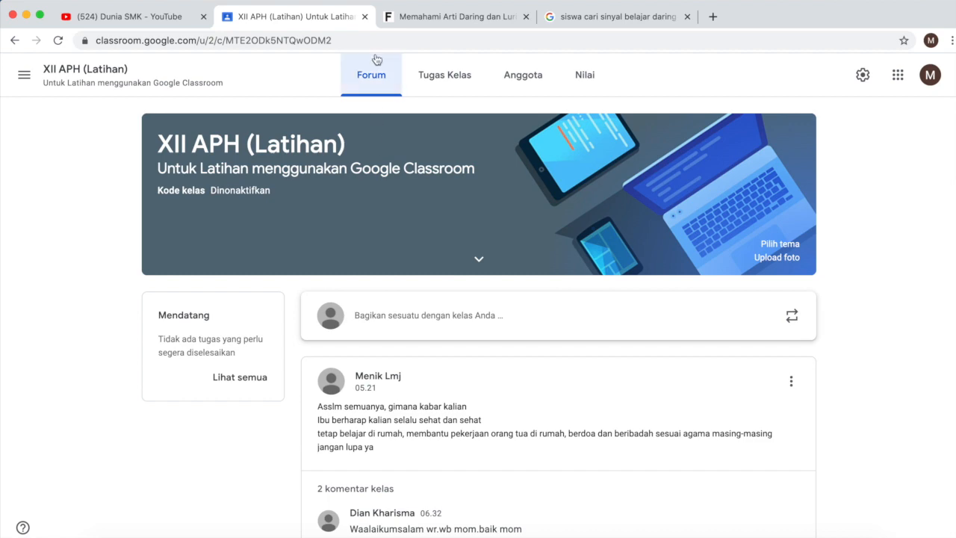
scroll(403, 208, down, 13)
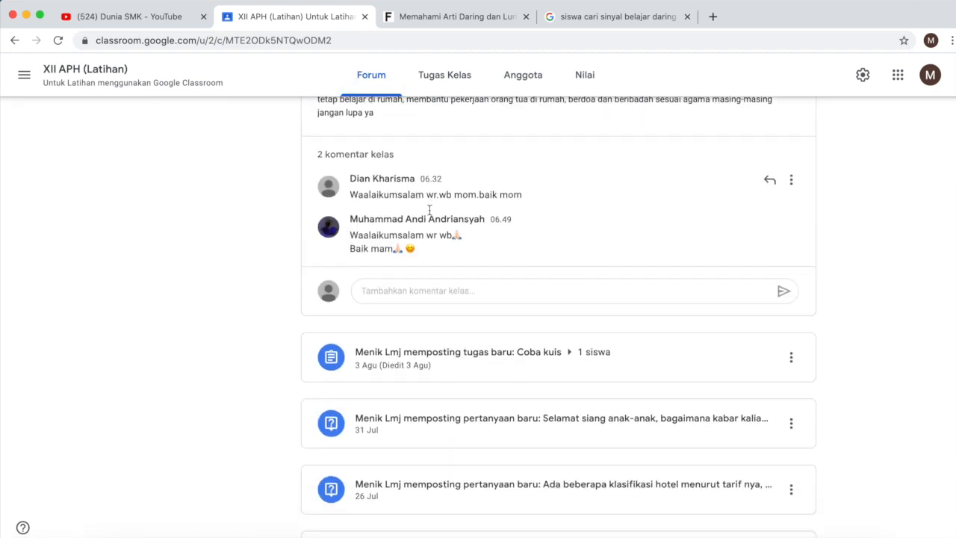
scroll(434, 215, down, 15)
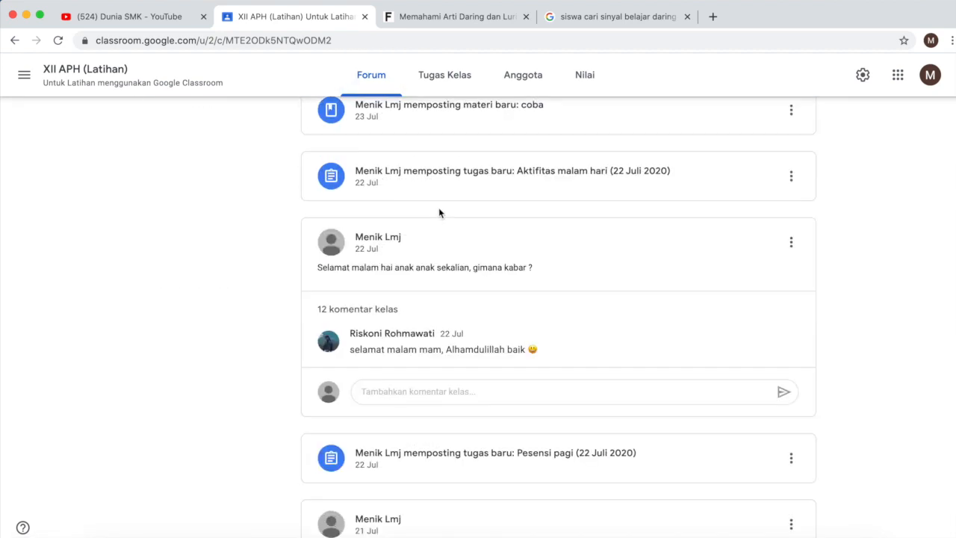
scroll(448, 216, down, 10)
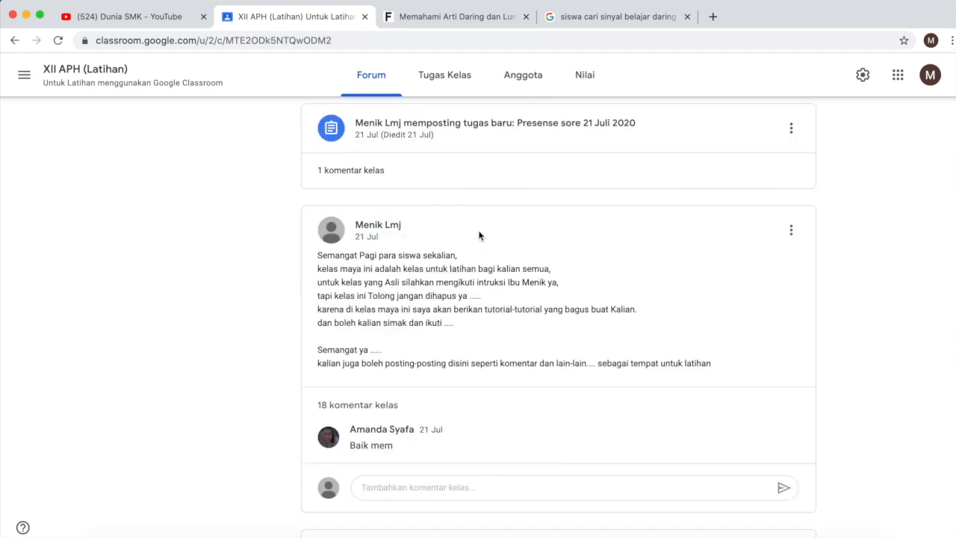
scroll(480, 235, down, 6)
scroll(481, 240, down, 6)
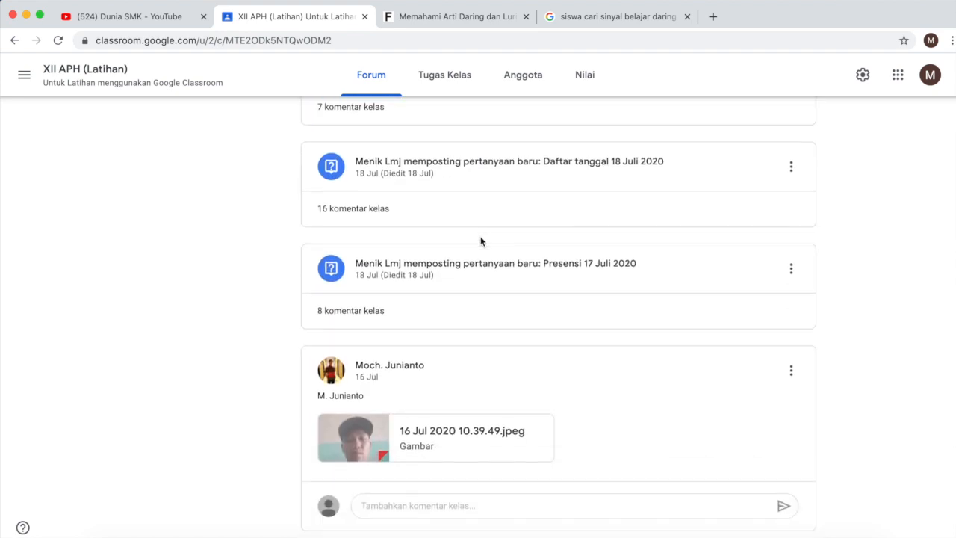
scroll(481, 241, down, 3)
scroll(481, 240, up, 12)
scroll(481, 241, up, 15)
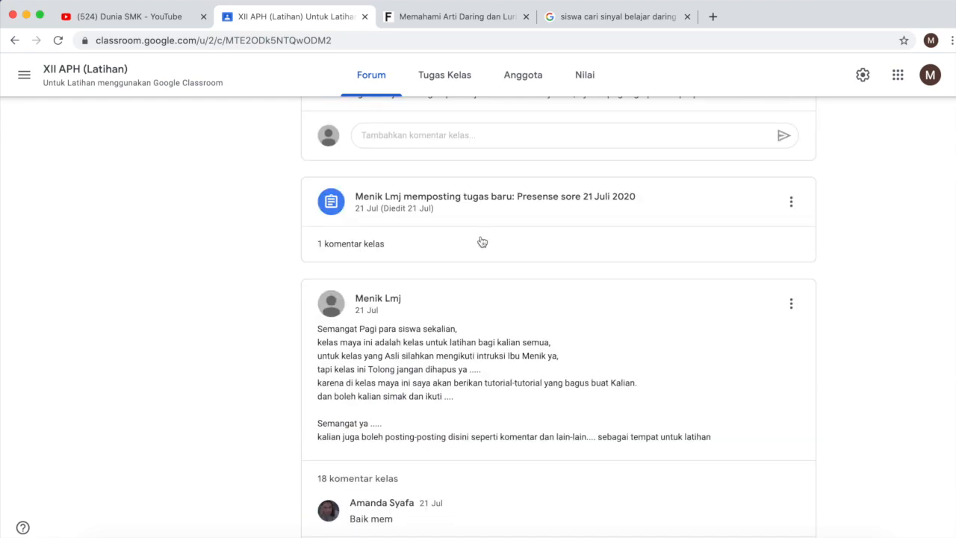
scroll(482, 241, up, 15)
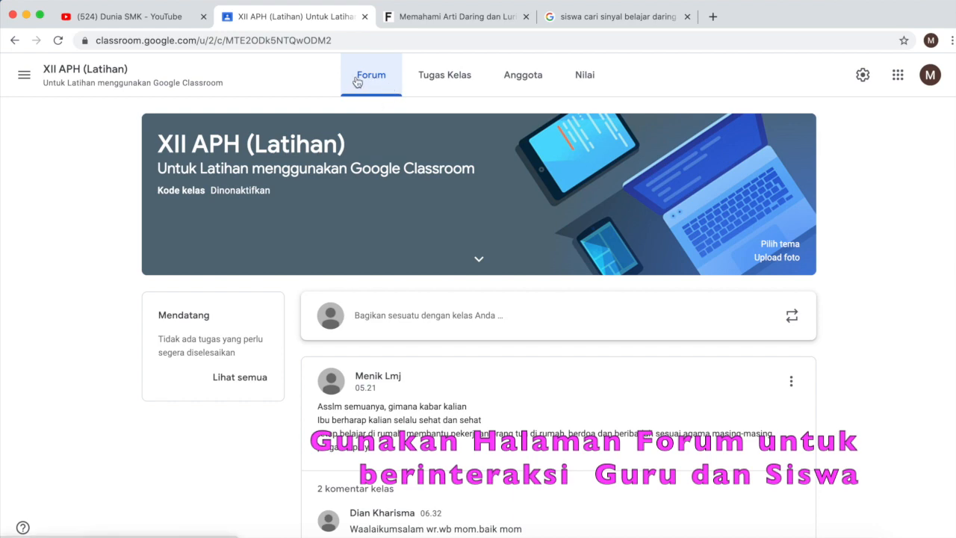
Read the newest forum announcement and the student comments beneath it
scroll(434, 398, down, 2)
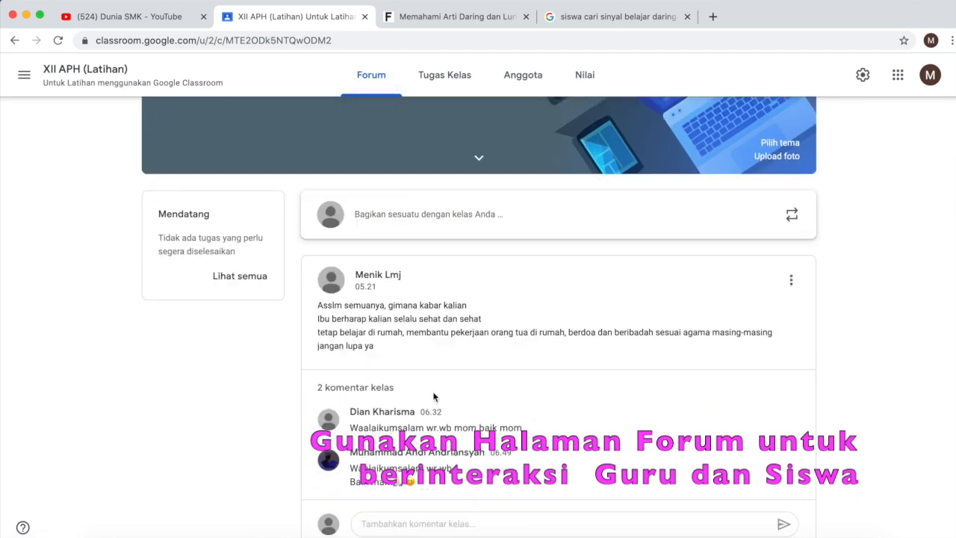
scroll(433, 396, up, 2)
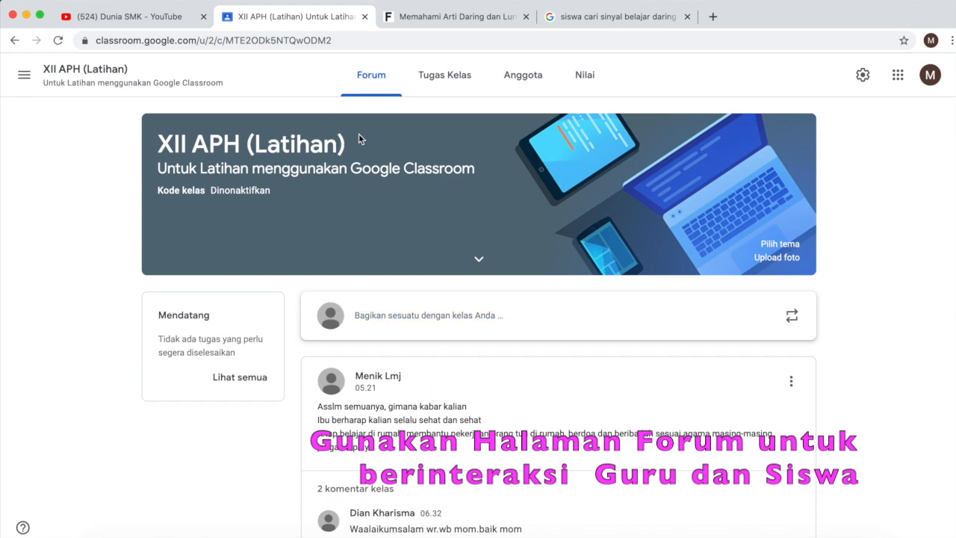
scroll(411, 389, down, 1)
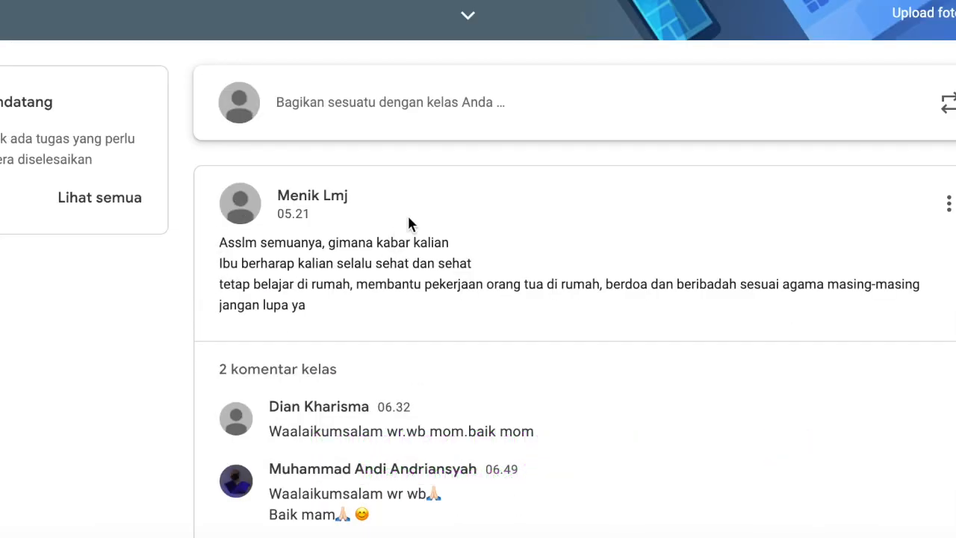
scroll(407, 203, up, 2)
scroll(429, 270, down, 2)
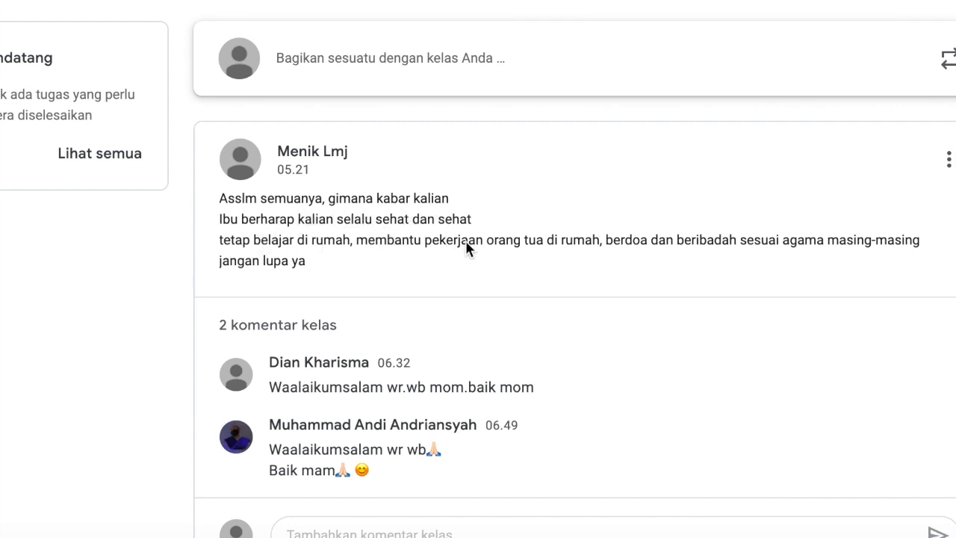
scroll(466, 247, down, 1)
scroll(336, 235, down, 1)
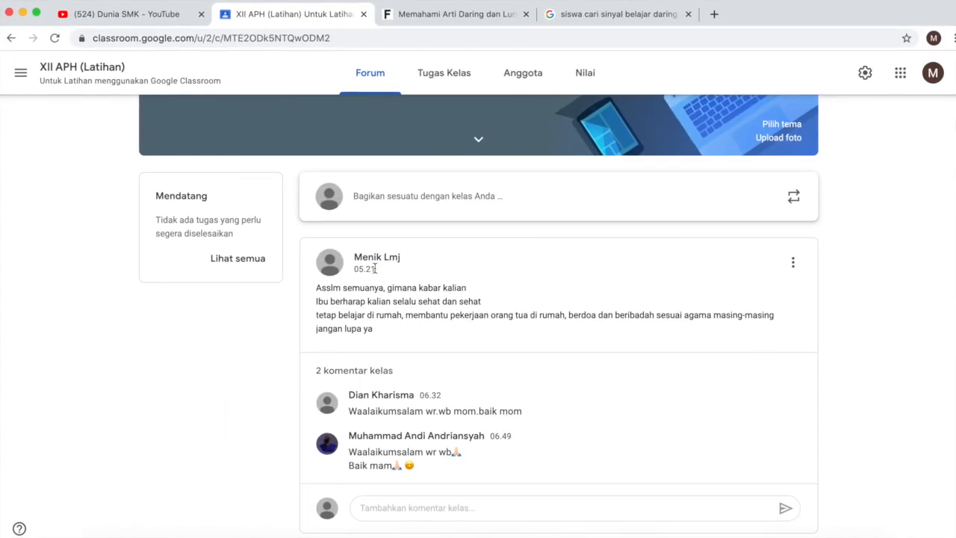
Highlight the posting time of the newest announcement to point it out
drag(353, 268, 373, 268)
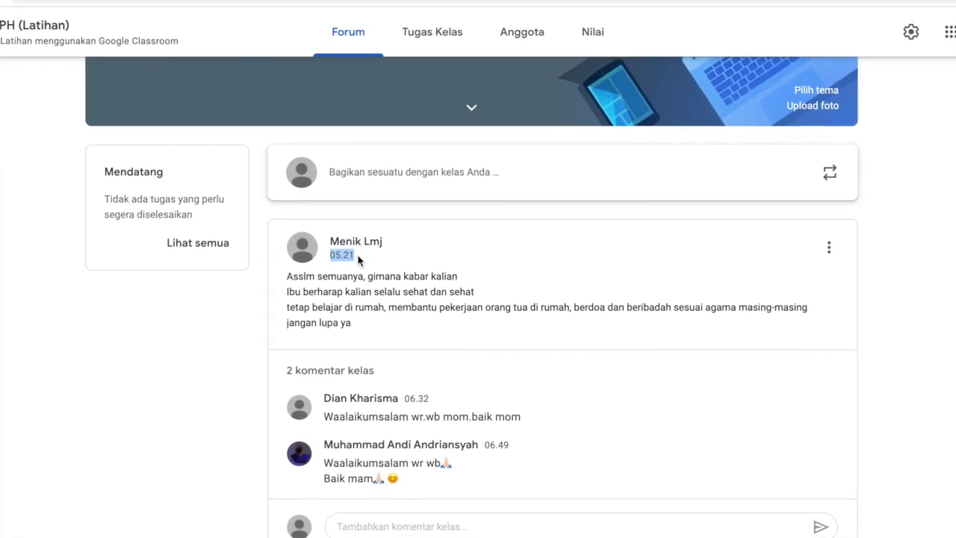
click(340, 257)
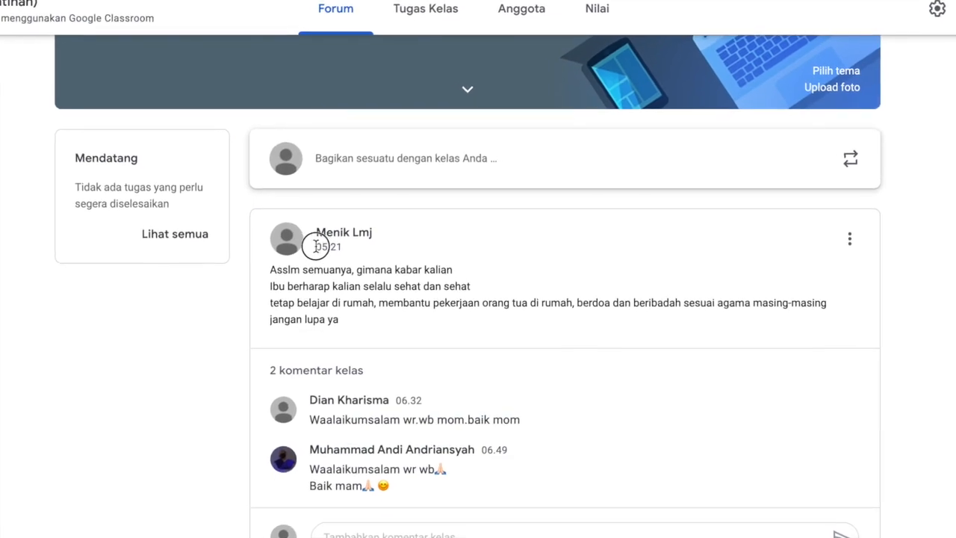
drag(310, 243, 337, 246)
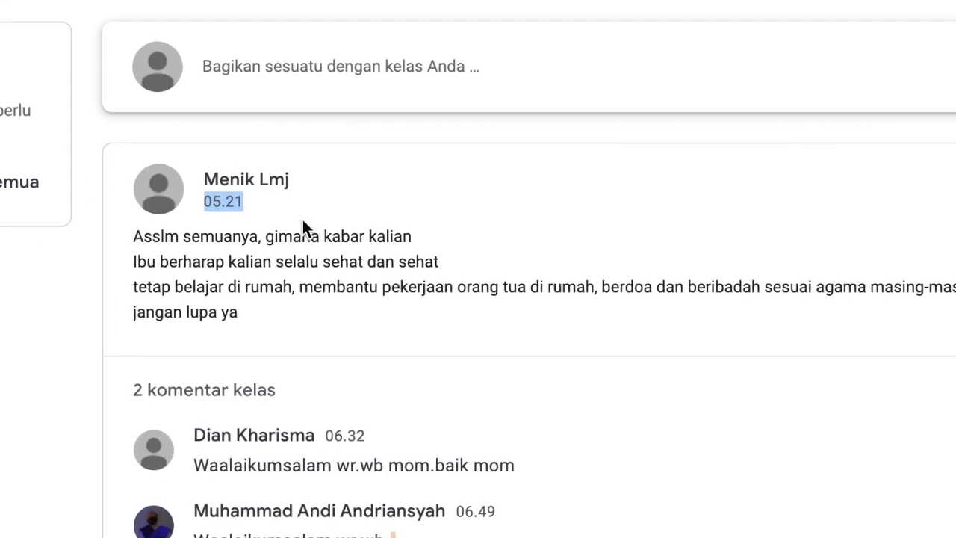
click(209, 150)
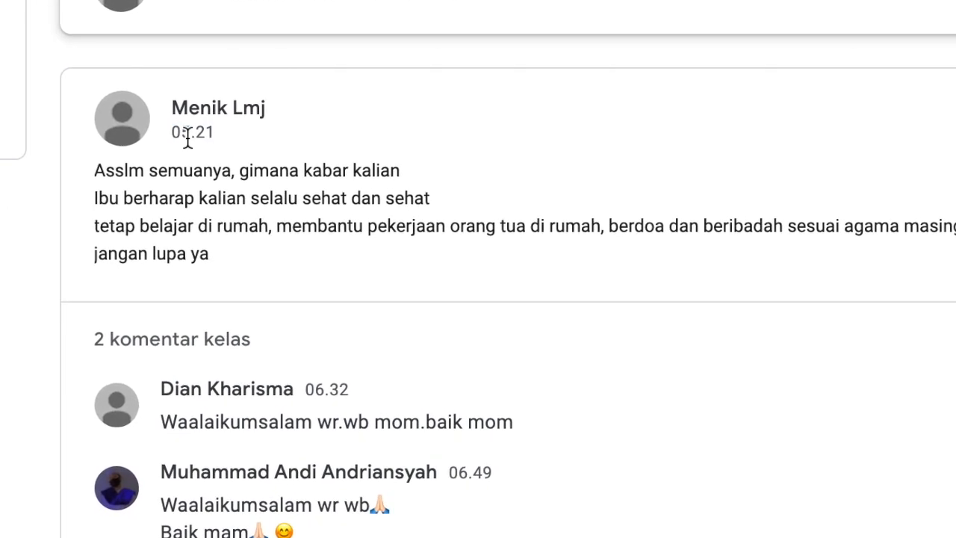
drag(158, 125, 202, 124)
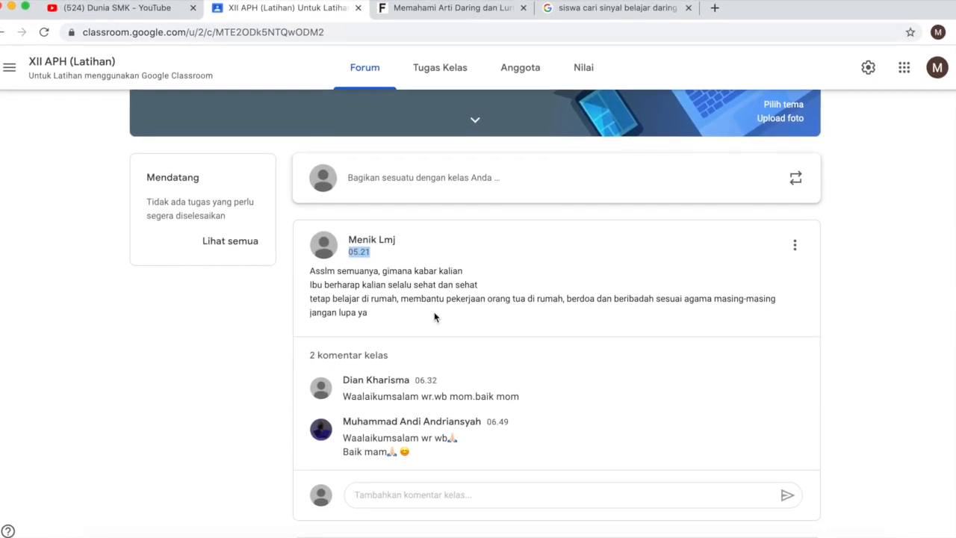
Post the class comment "baik" under the newest forum announcement
scroll(433, 318, up, 1)
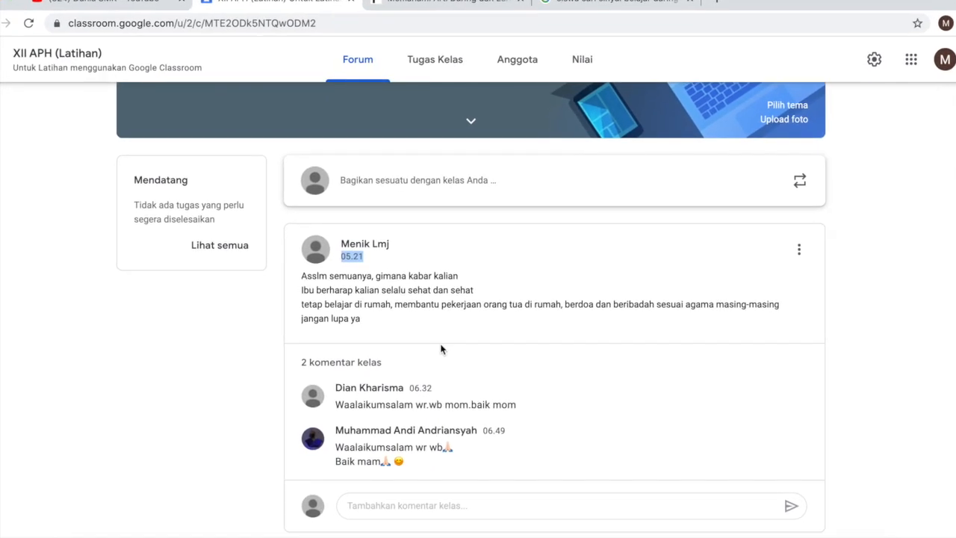
scroll(439, 349, down, 1)
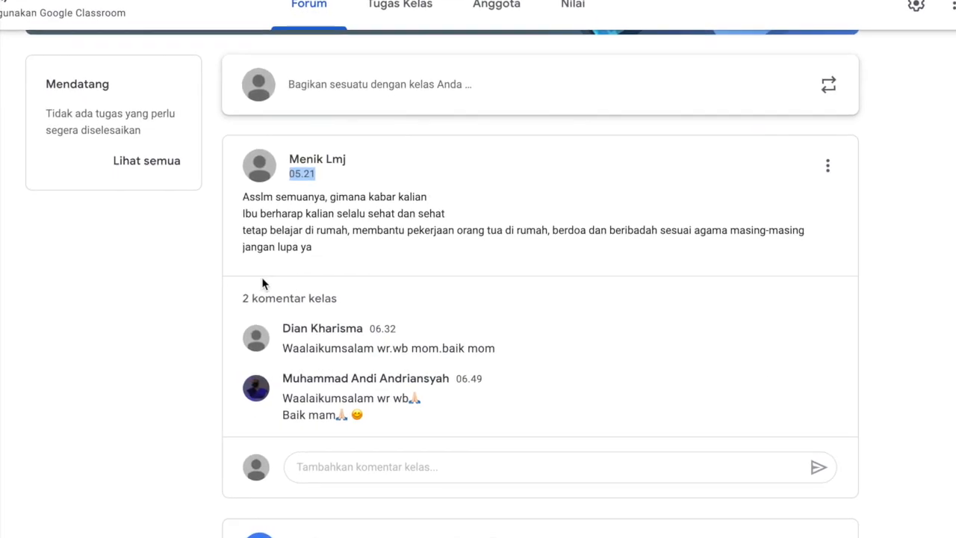
scroll(280, 360, up, 1)
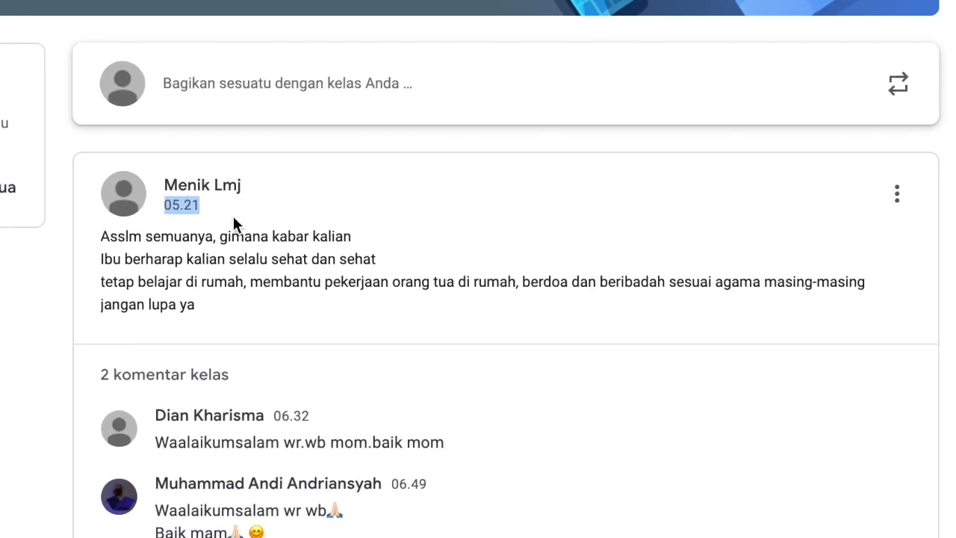
scroll(228, 213, down, 1)
scroll(324, 202, down, 1)
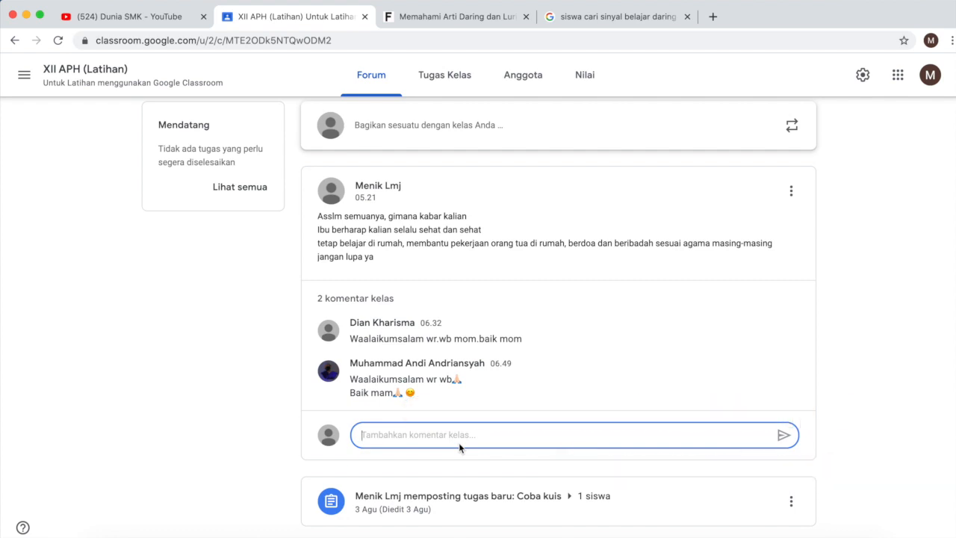
text(baik)
key(Return)
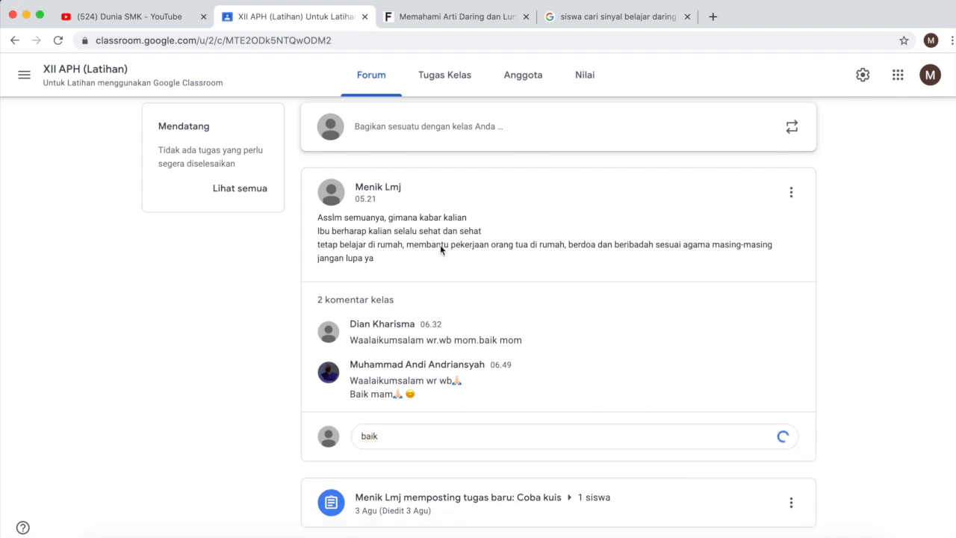
Review the comment thread under the newest announcement after the reply is posted
scroll(439, 222, up, 1)
scroll(384, 224, down, 3)
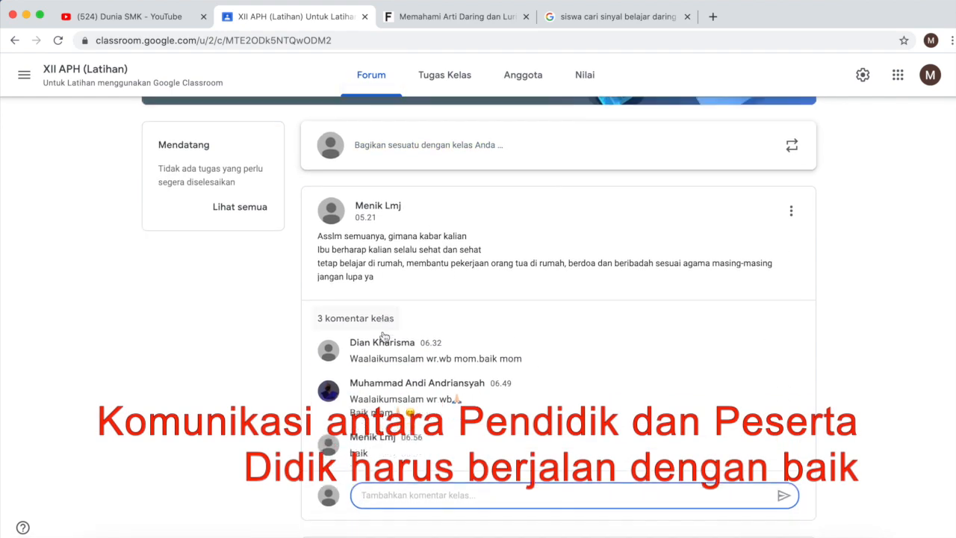
scroll(398, 254, up, 3)
scroll(398, 267, up, 3)
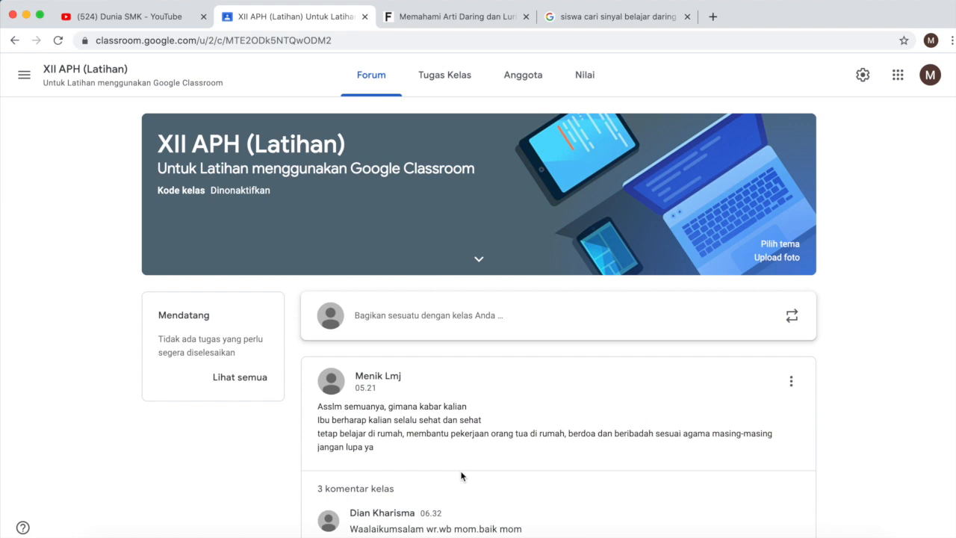
scroll(346, 379, down, 2)
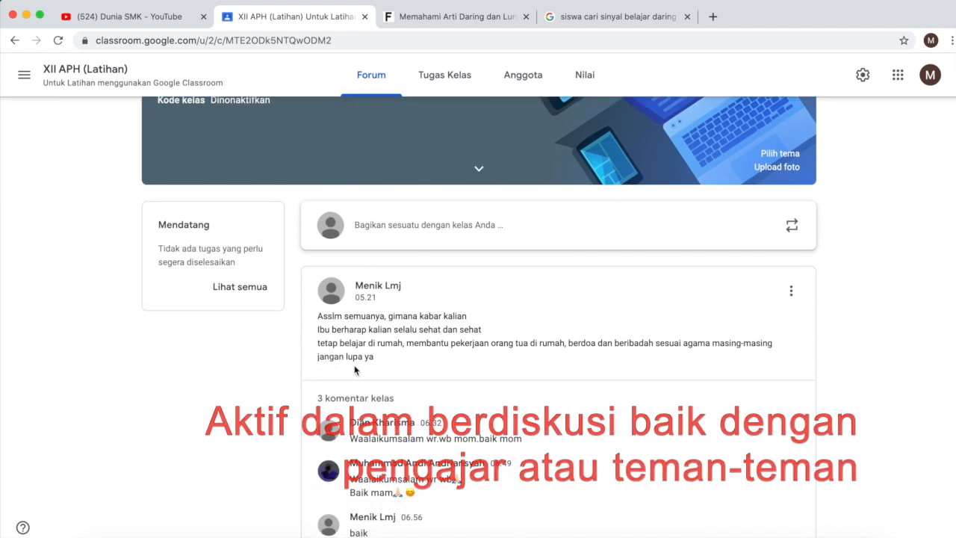
scroll(475, 384, up, 3)
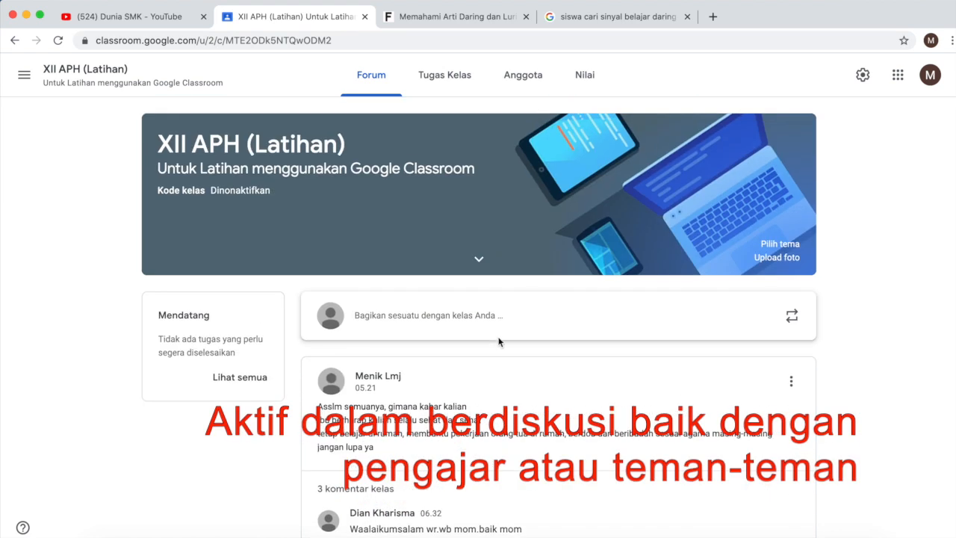
Open the class member list and look through its teacher and student entries
click(525, 79)
scroll(427, 321, down, 12)
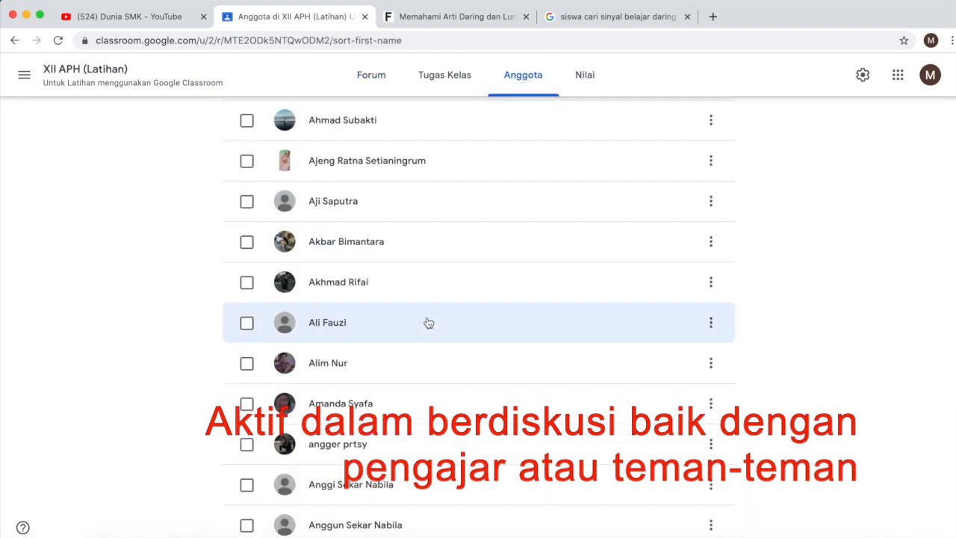
scroll(427, 320, up, 15)
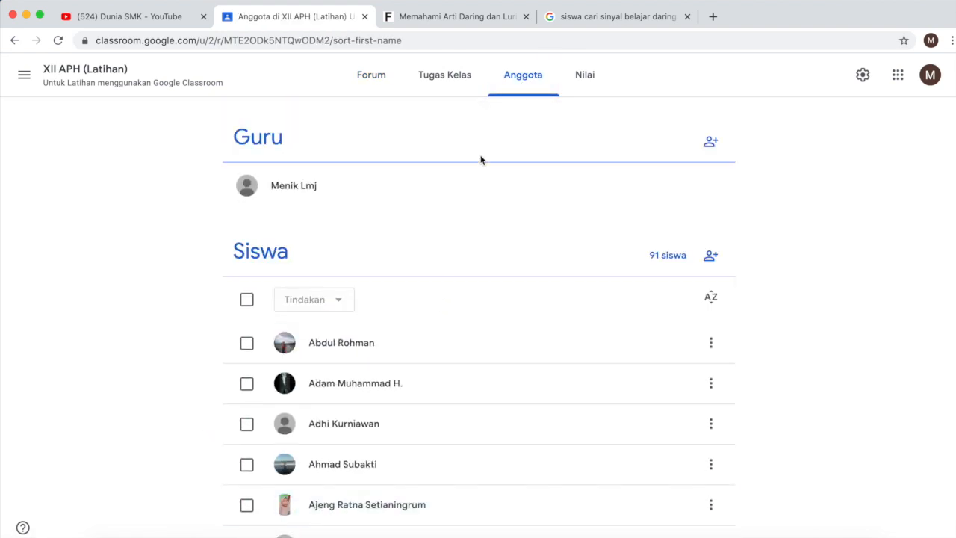
click(519, 79)
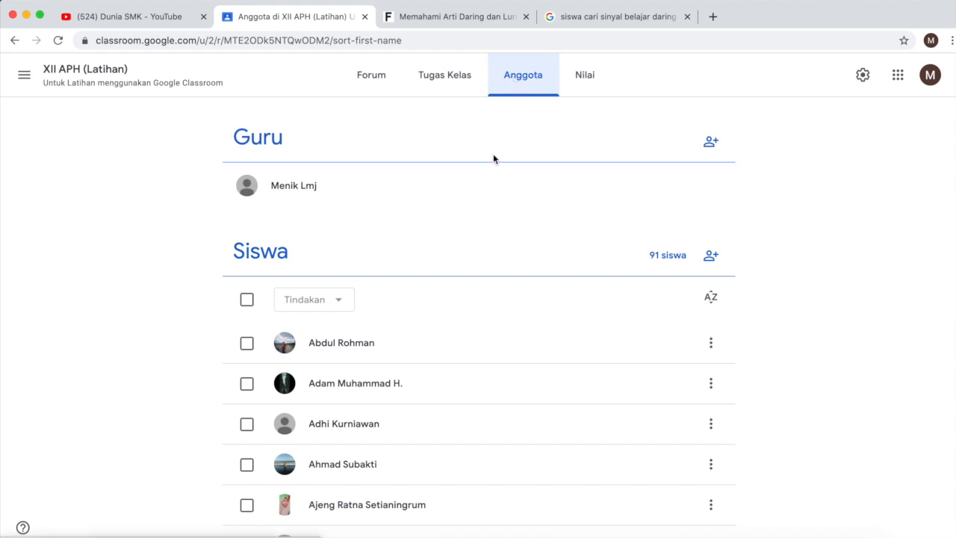
scroll(443, 307, down, 7)
scroll(444, 309, down, 20)
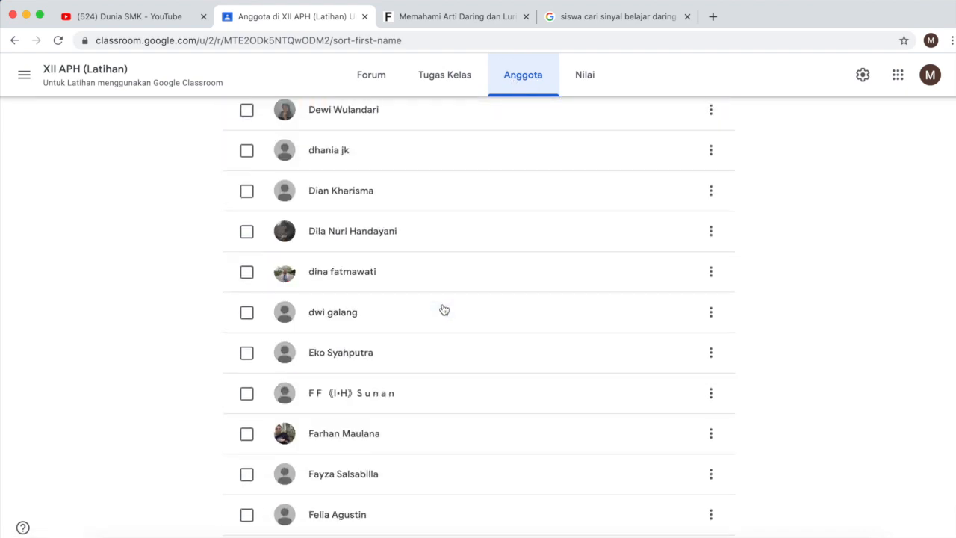
scroll(444, 309, down, 10)
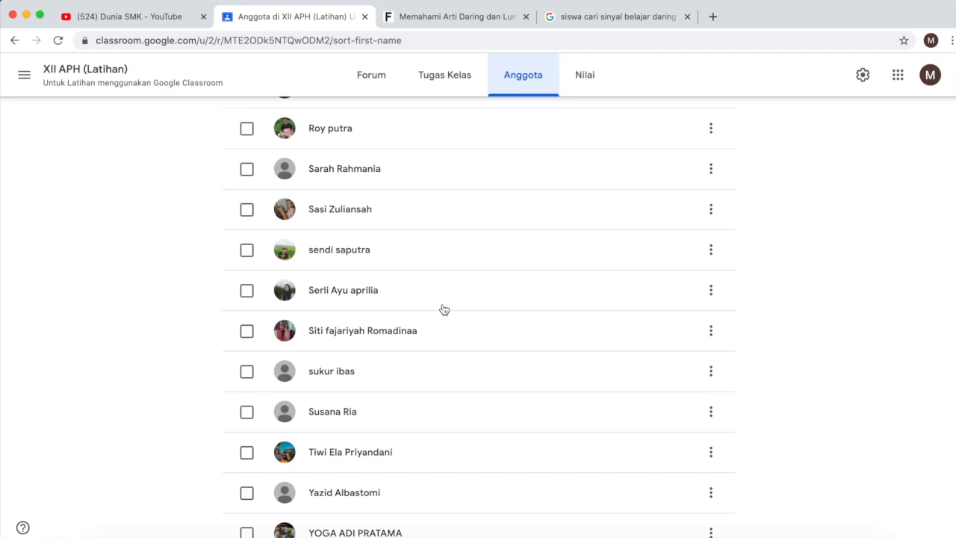
scroll(444, 308, up, 20)
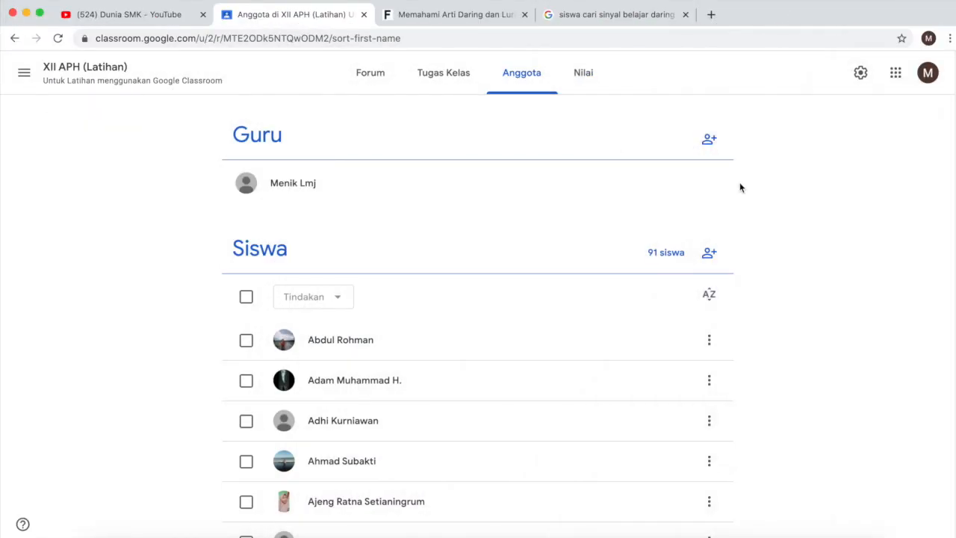
scroll(497, 207, down, 20)
scroll(497, 207, up, 20)
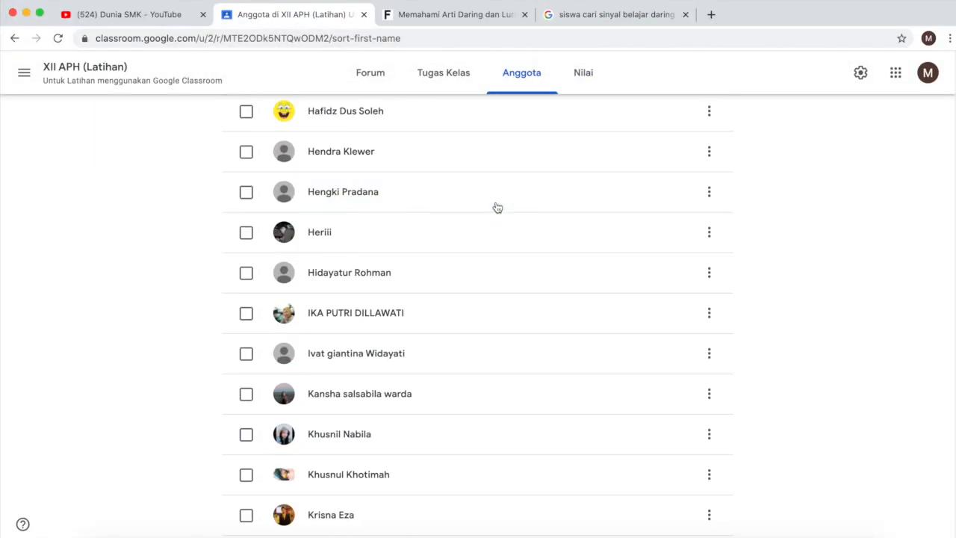
scroll(497, 207, up, 6)
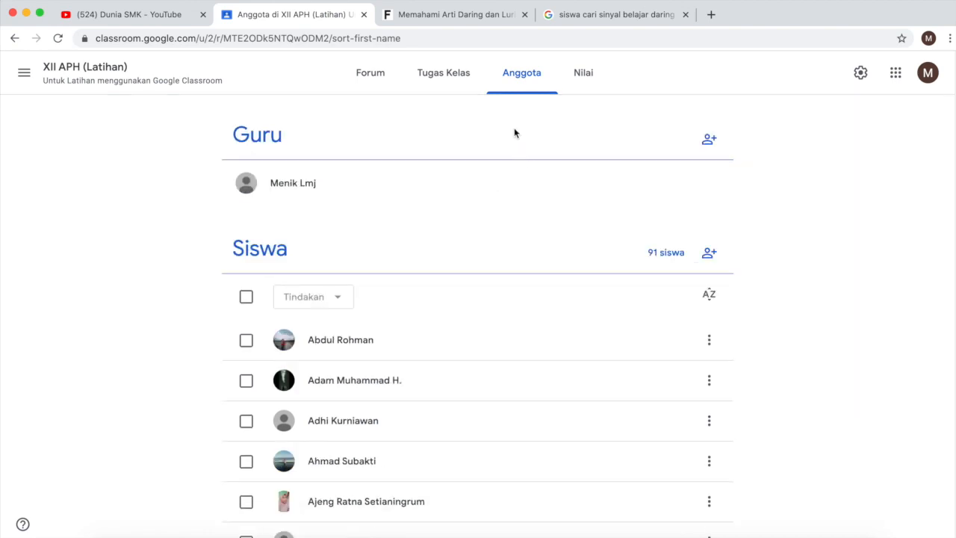
Open the classwork page and look over how its learning content is grouped by topic
click(443, 77)
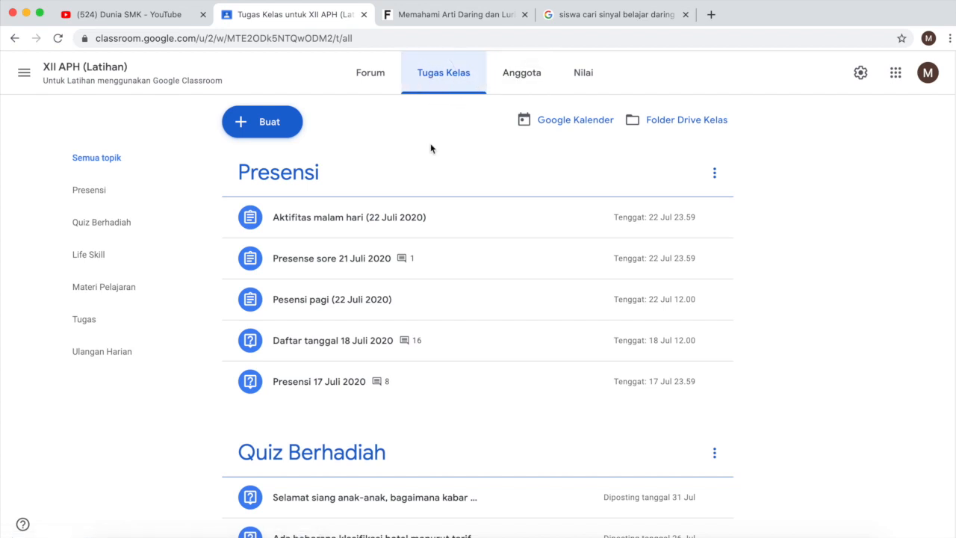
scroll(209, 225, down, 10)
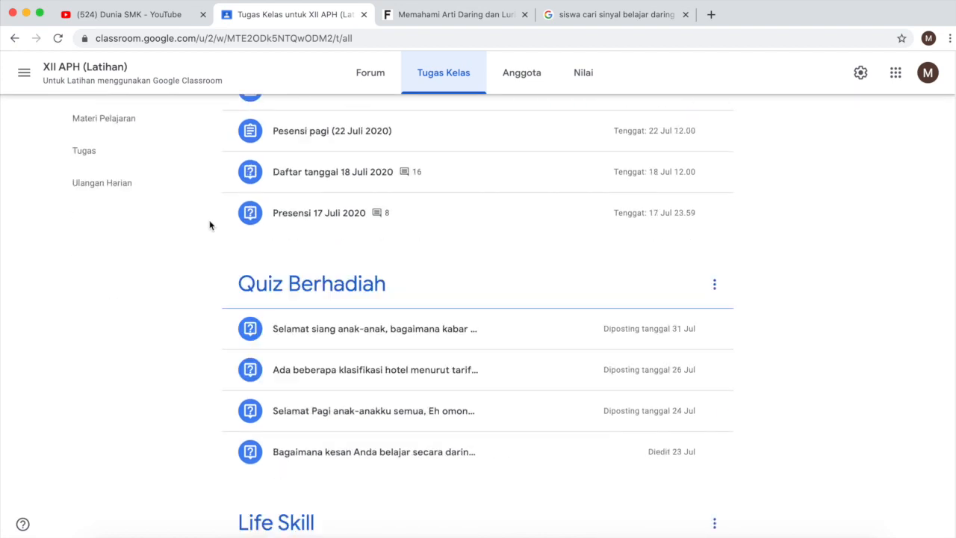
scroll(209, 226, up, 10)
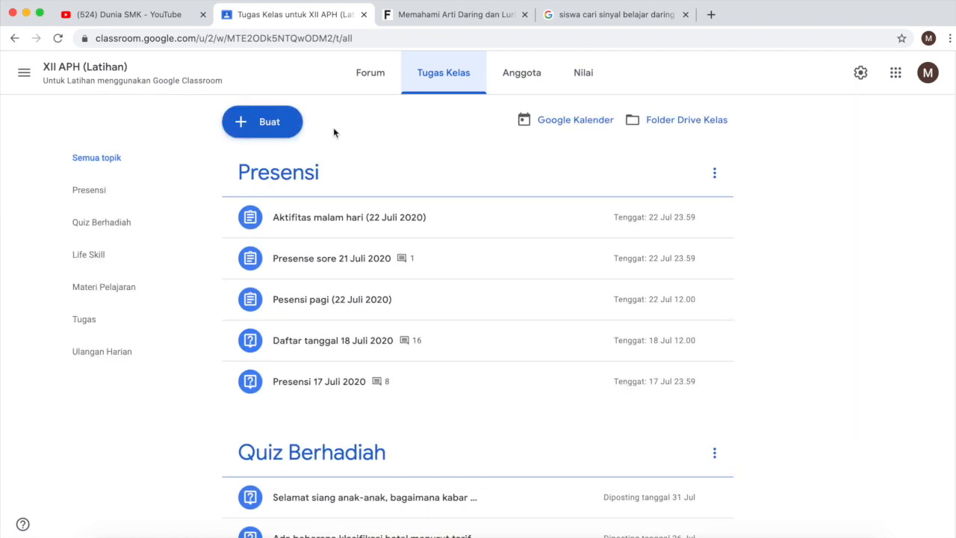
click(369, 75)
click(424, 76)
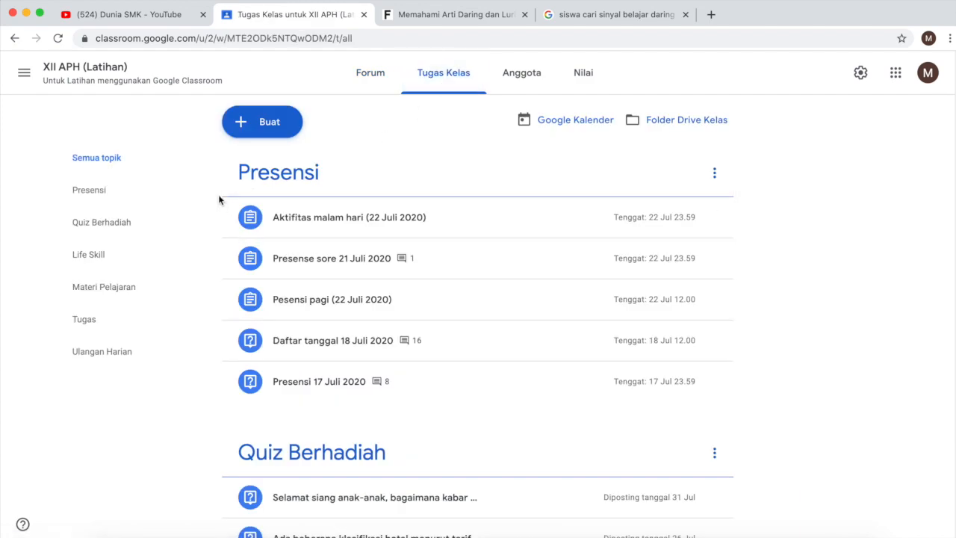
scroll(202, 284, down, 12)
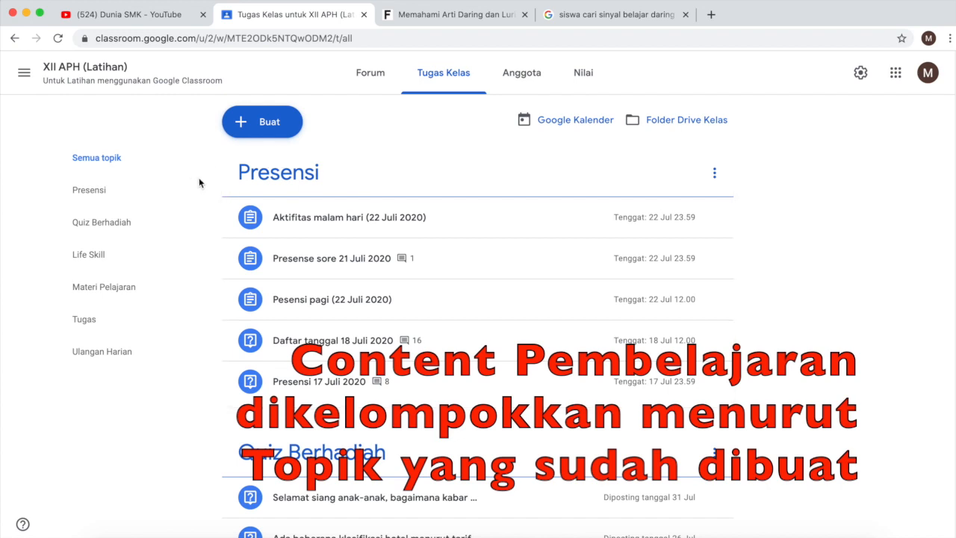
scroll(206, 184, down, 5)
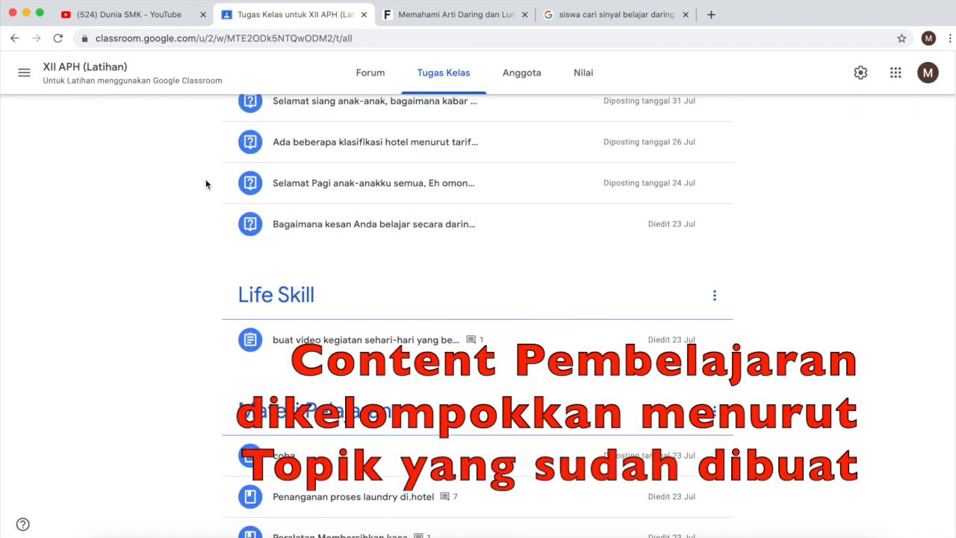
scroll(206, 184, up, 5)
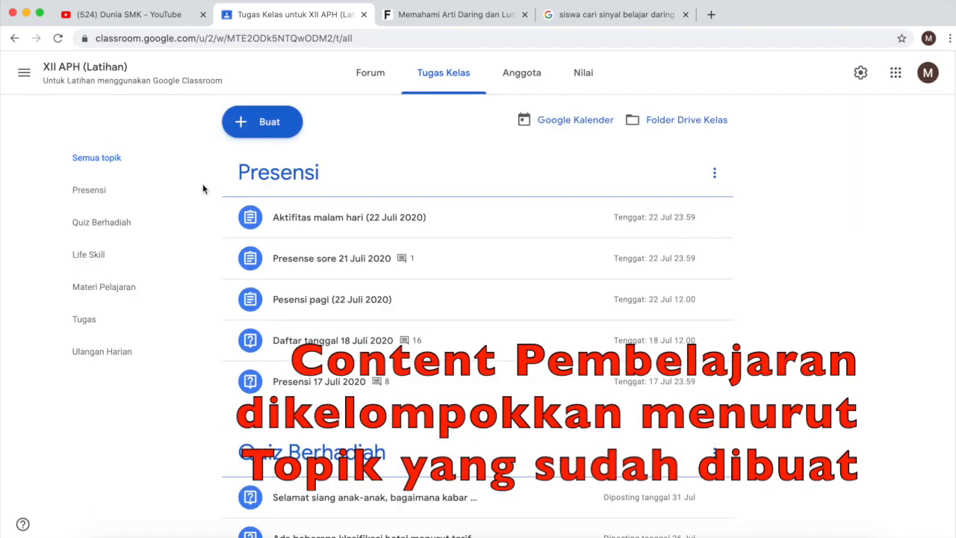
scroll(200, 190, down, 10)
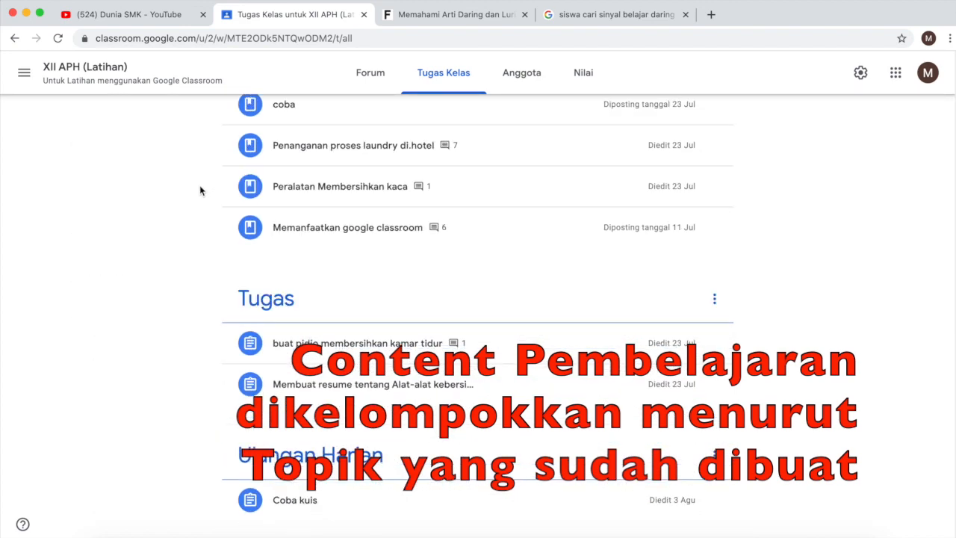
scroll(200, 191, up, 10)
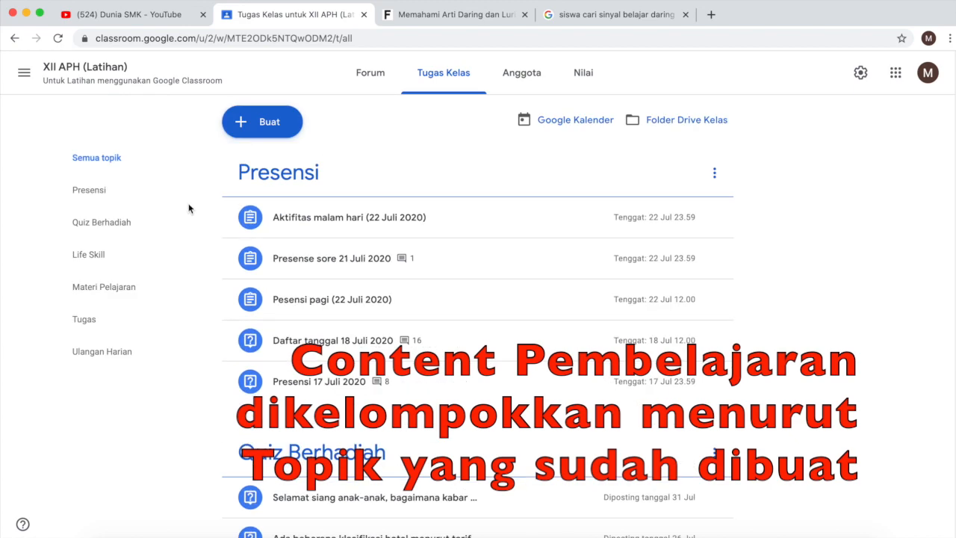
scroll(217, 172, down, 10)
scroll(213, 170, up, 10)
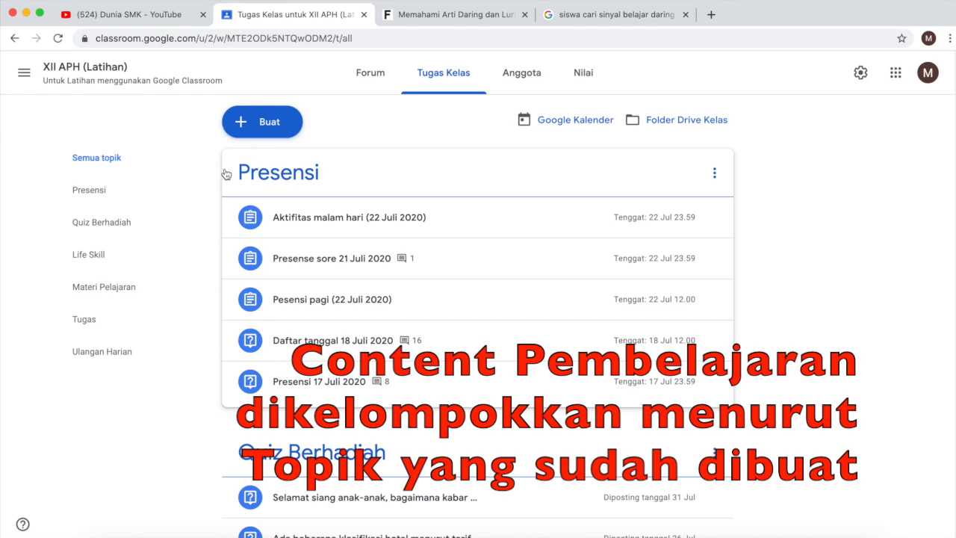
Go through the individual topic sections from Presensi down to Ulangan Harian and return to the start of the list
scroll(260, 187, down, 2)
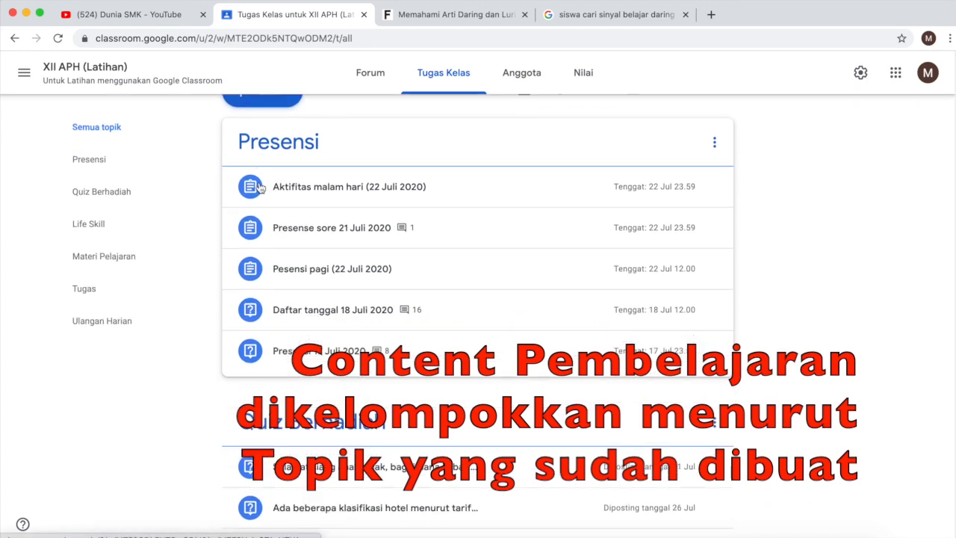
scroll(284, 310, down, 4)
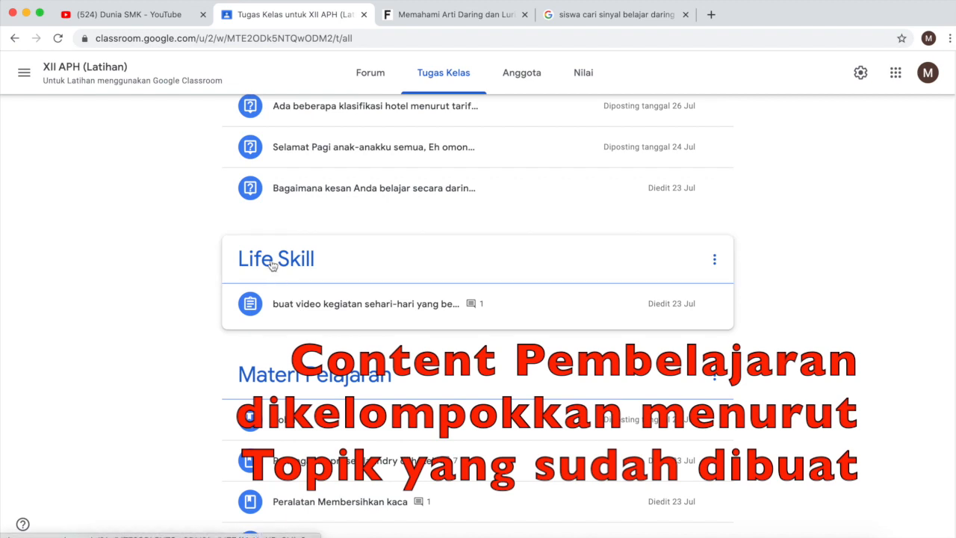
scroll(293, 313, down, 3)
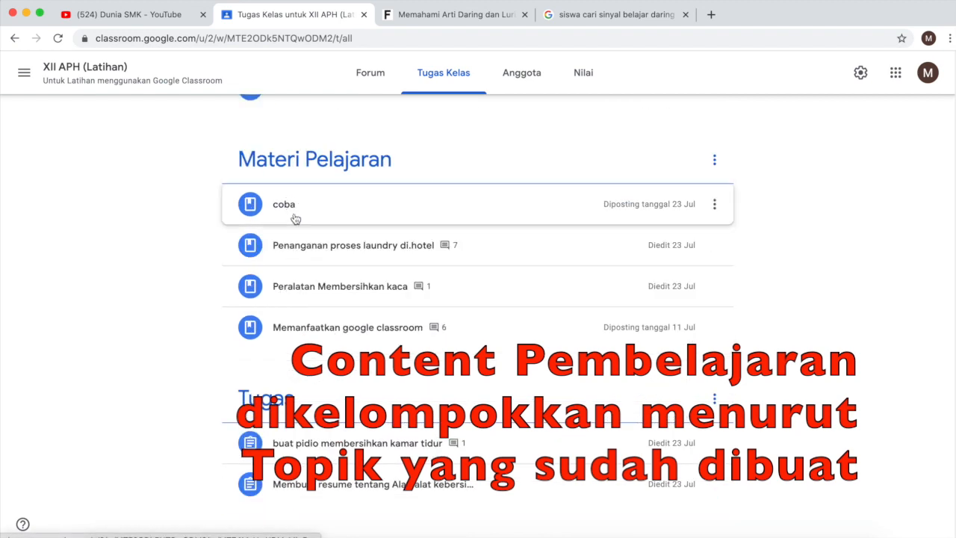
scroll(295, 217, down, 2)
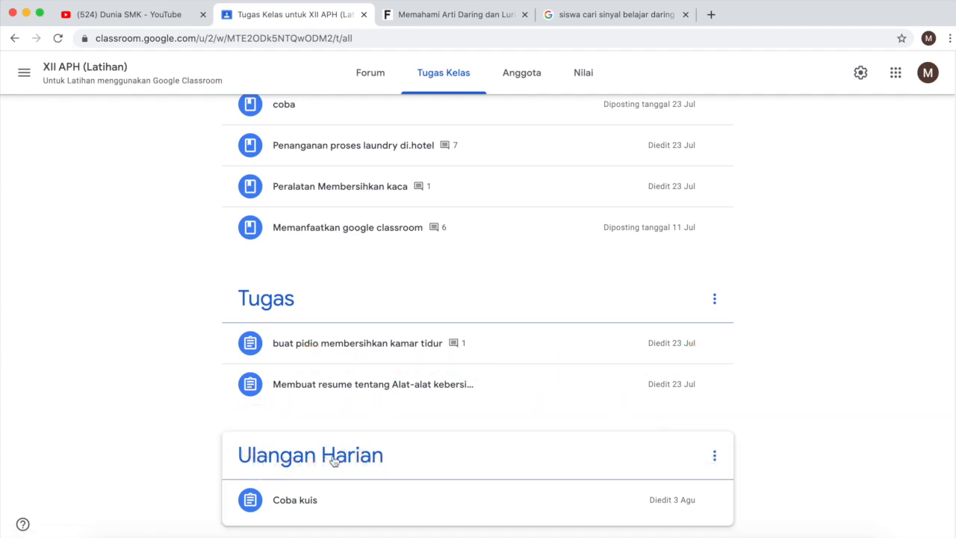
scroll(203, 448, up, 4)
scroll(205, 434, up, 10)
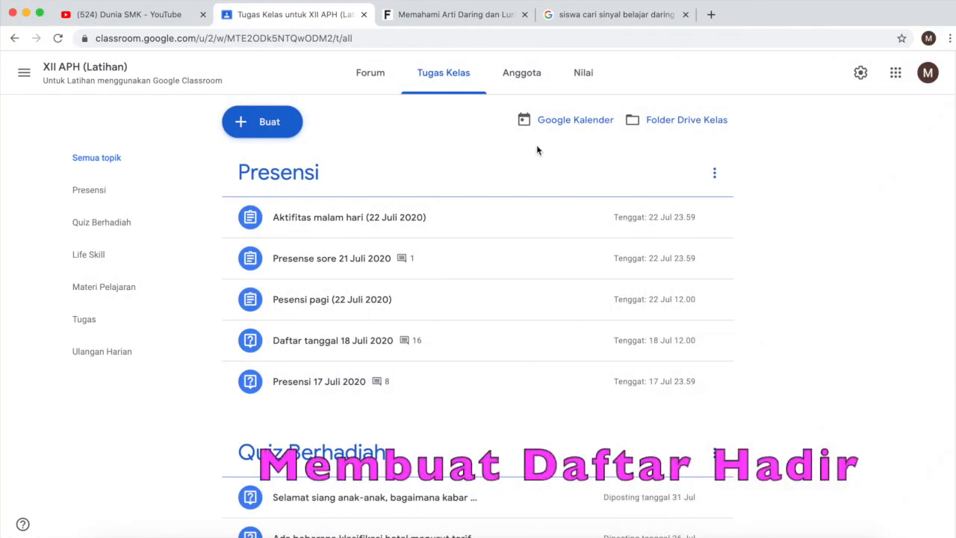
Create a new classwork question (Pertanyaan) titled "Daftar Hadir (4 Agustus 2020)"
click(265, 132)
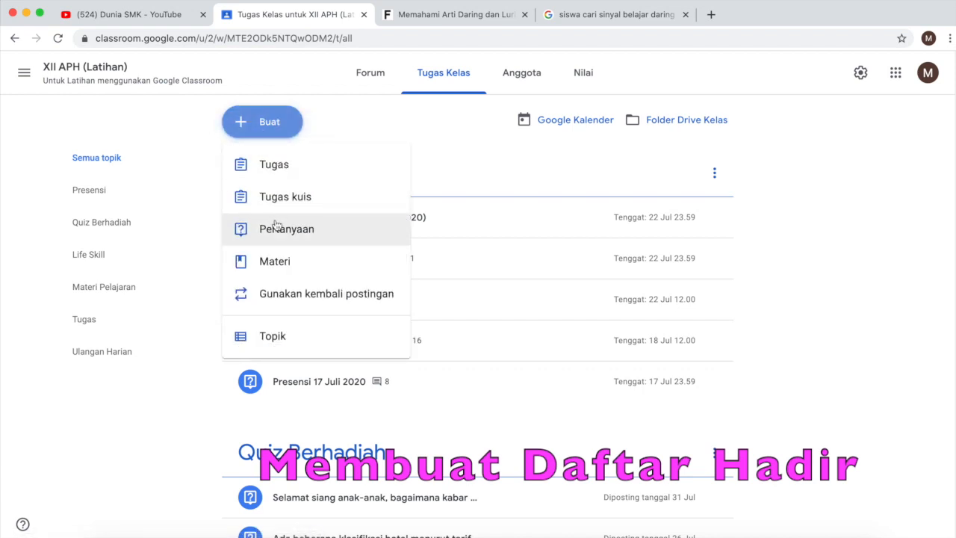
click(277, 231)
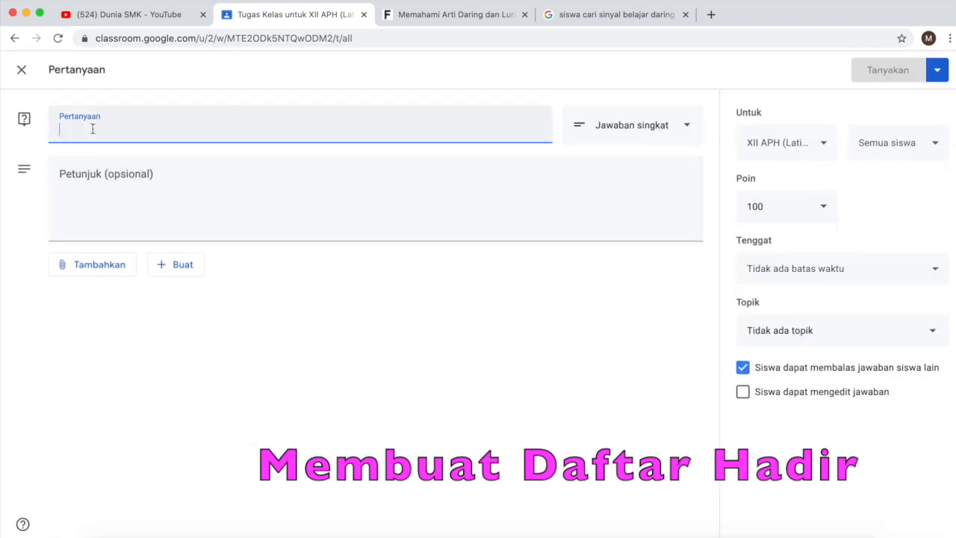
text(Daf)
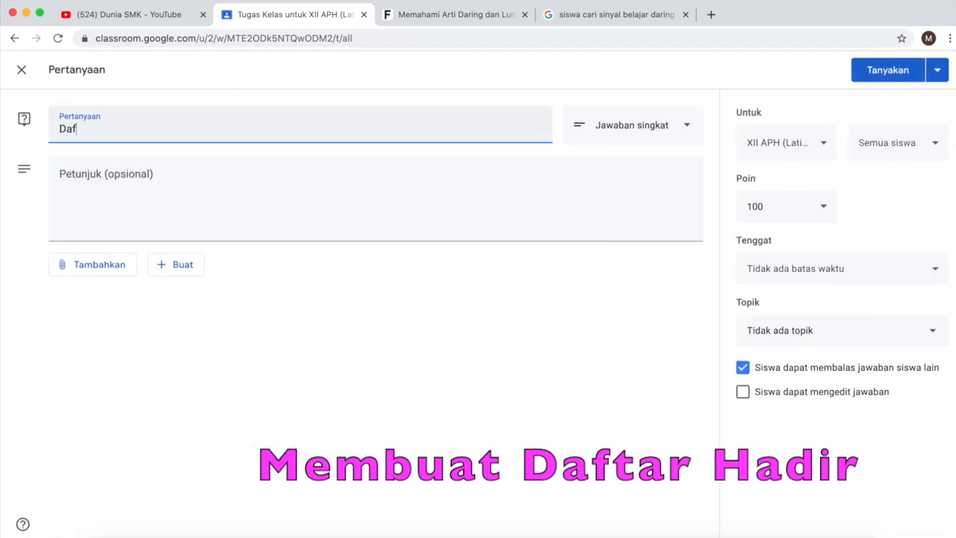
text(tar Hadir (4 Agustus 2020)
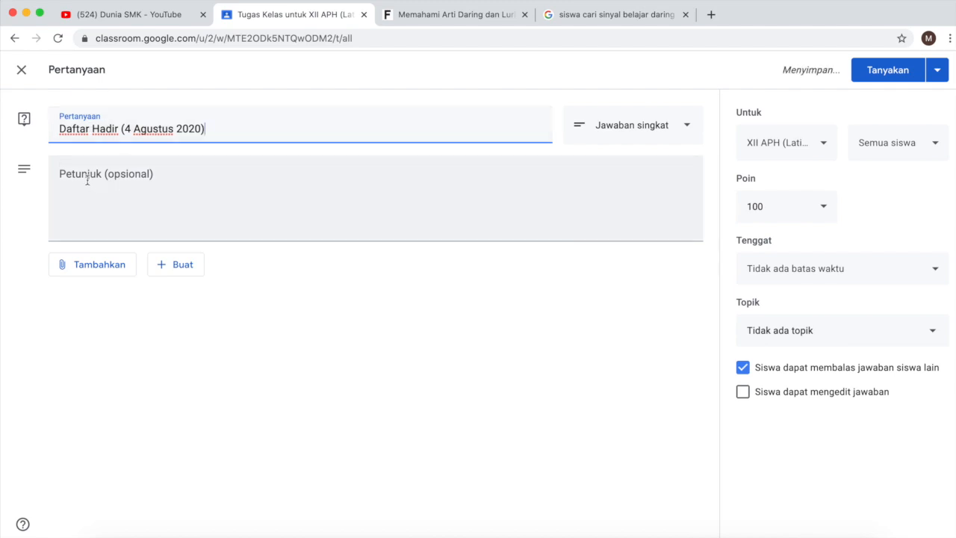
Make the attendance question multiple choice (Pilihan ganda) with a single answer option "Hadir"
click(680, 130)
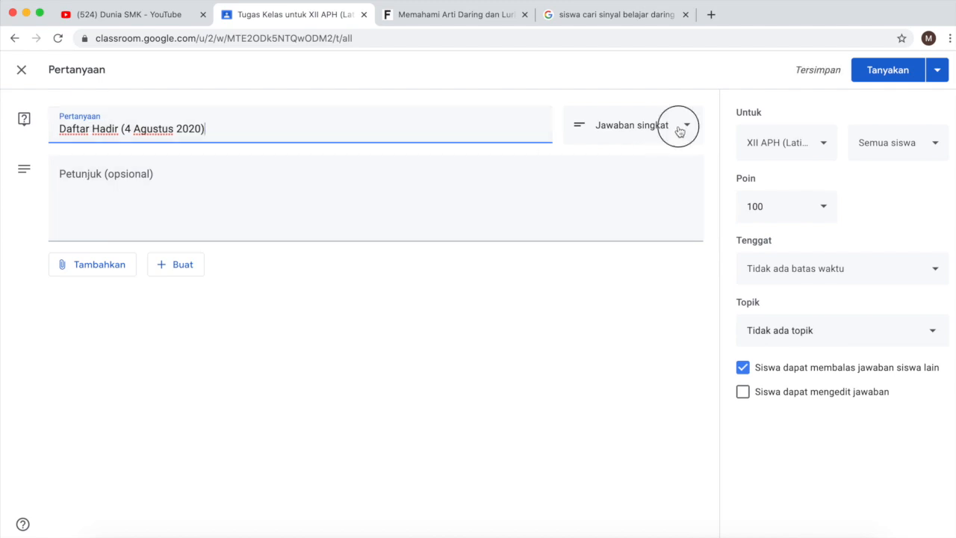
click(628, 159)
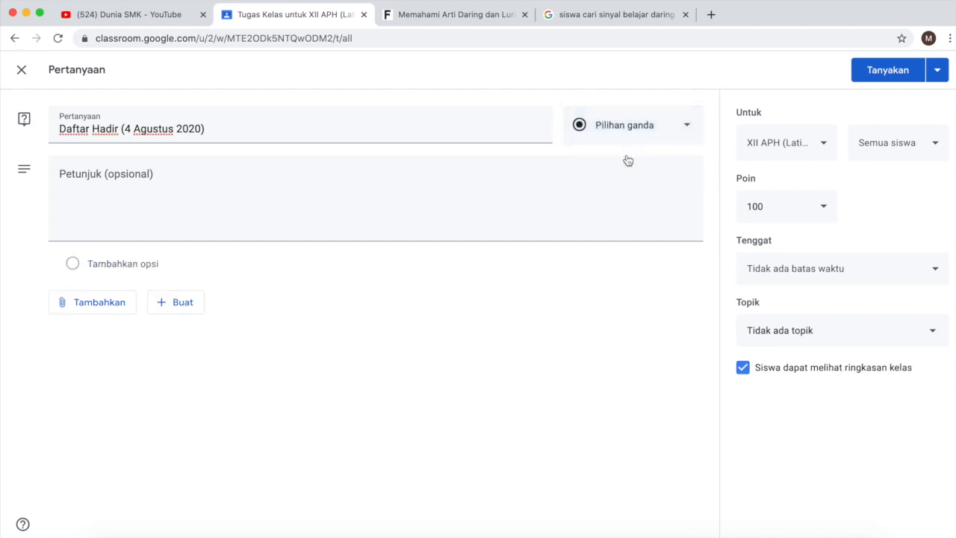
click(98, 263)
text(Hadir)
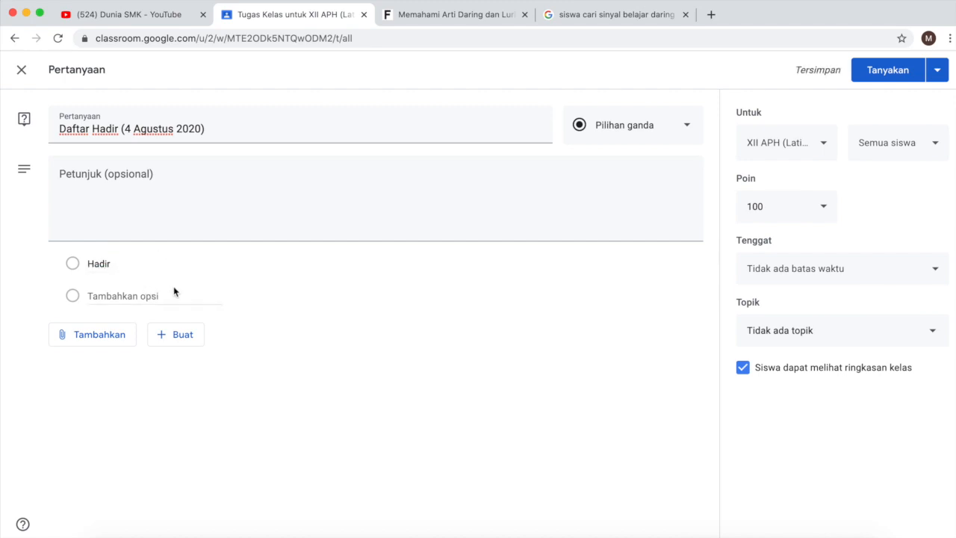
Set the question's deadline to 4 Agu 2020 at 12:00 and turn off students' access to the class summary
click(815, 278)
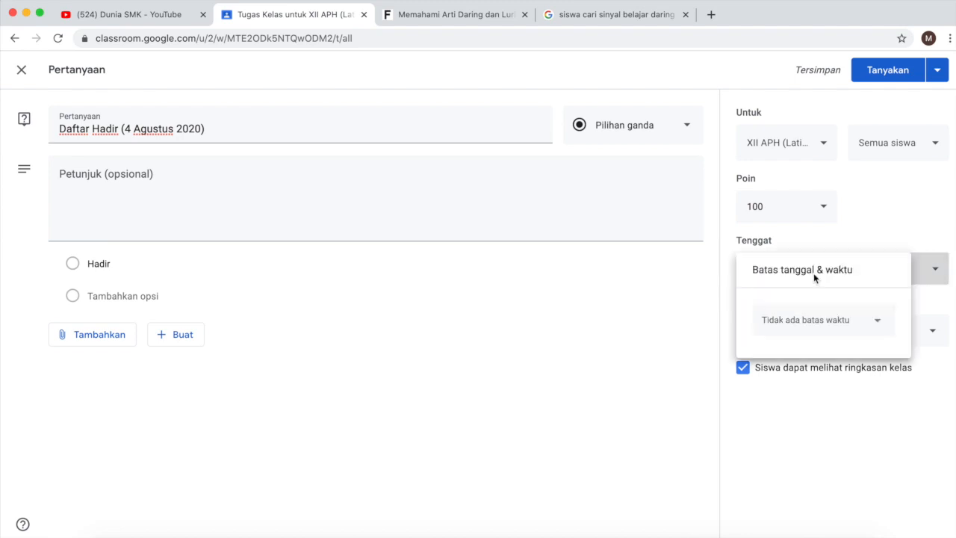
click(834, 320)
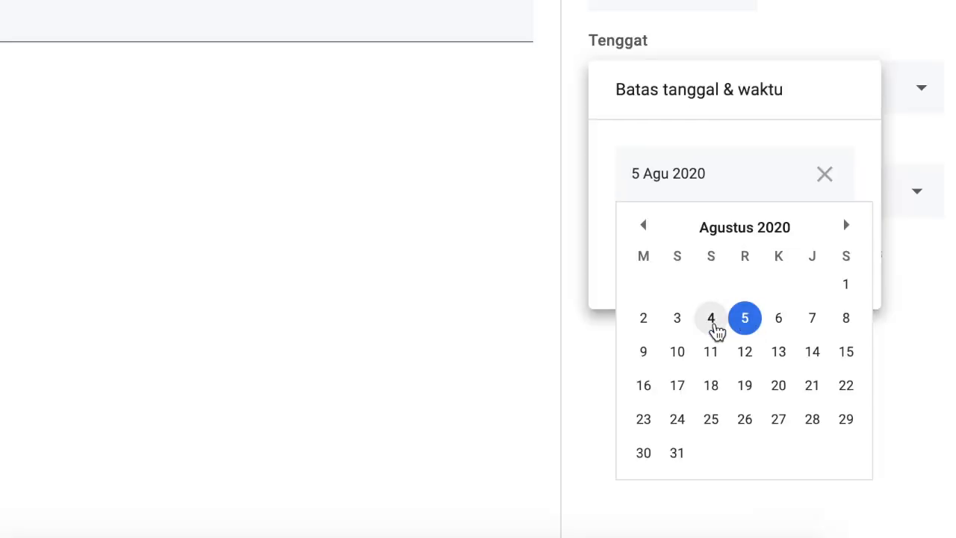
click(714, 321)
click(694, 250)
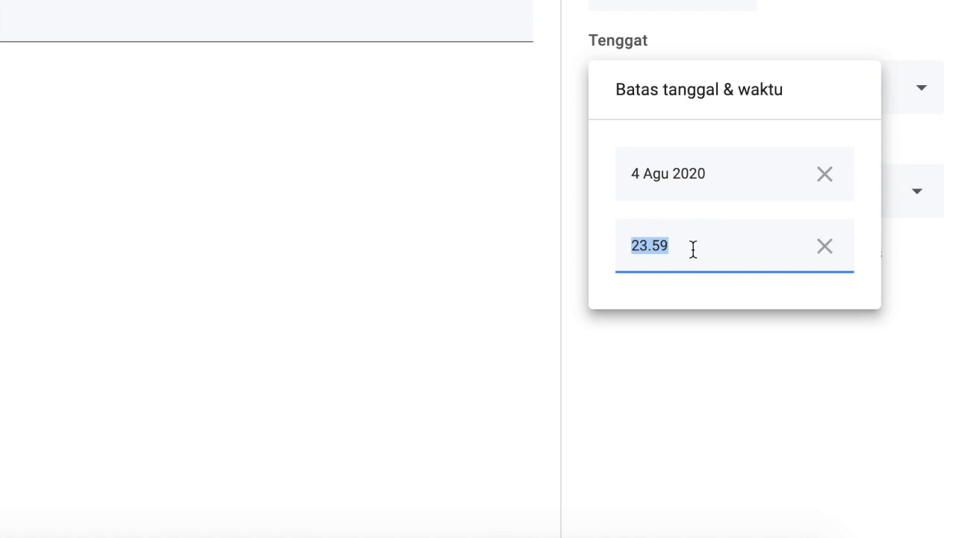
text(12:00)
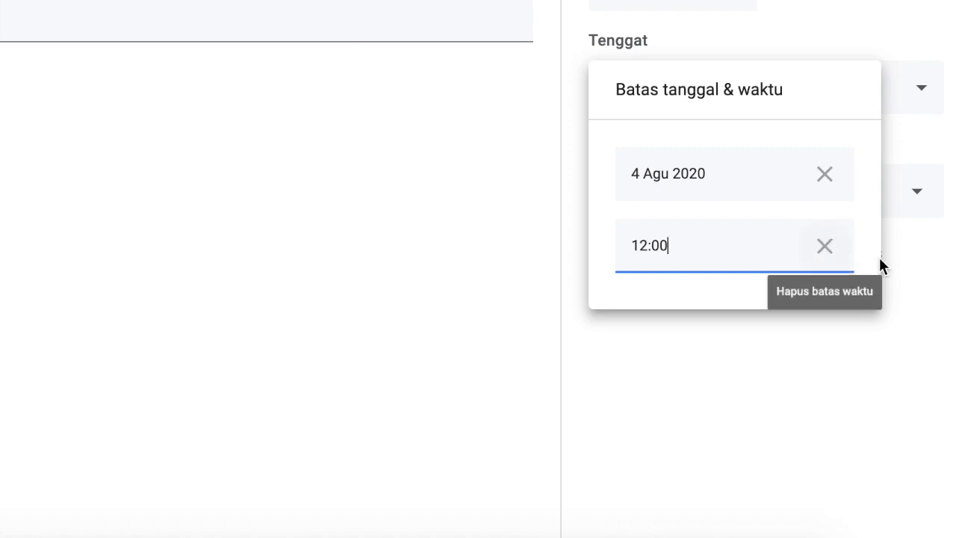
click(903, 252)
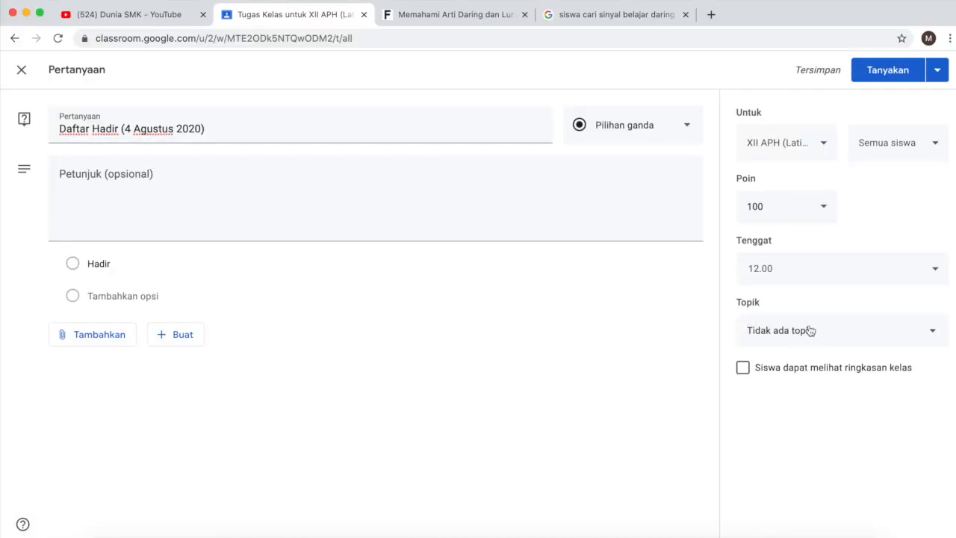
Assign the attendance question to the Presensi topic
click(811, 331)
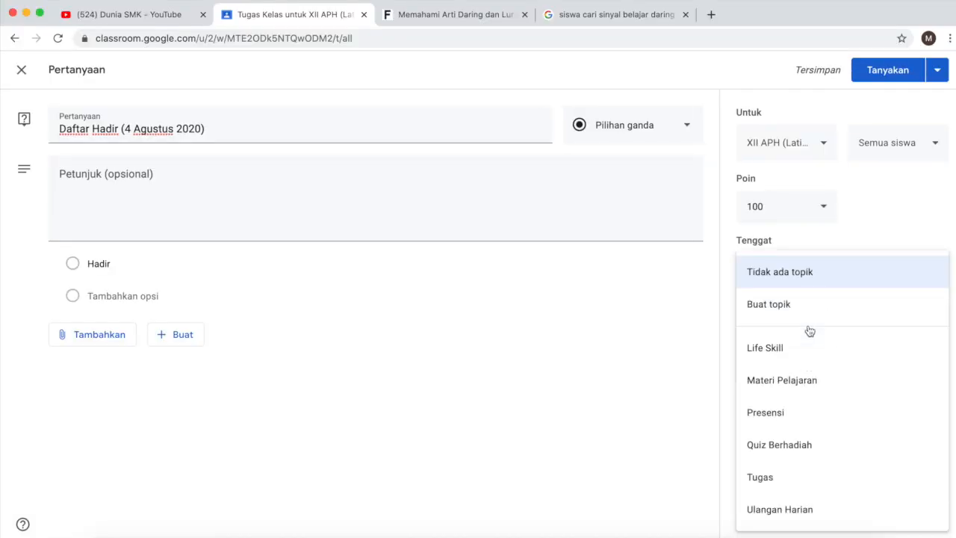
click(782, 413)
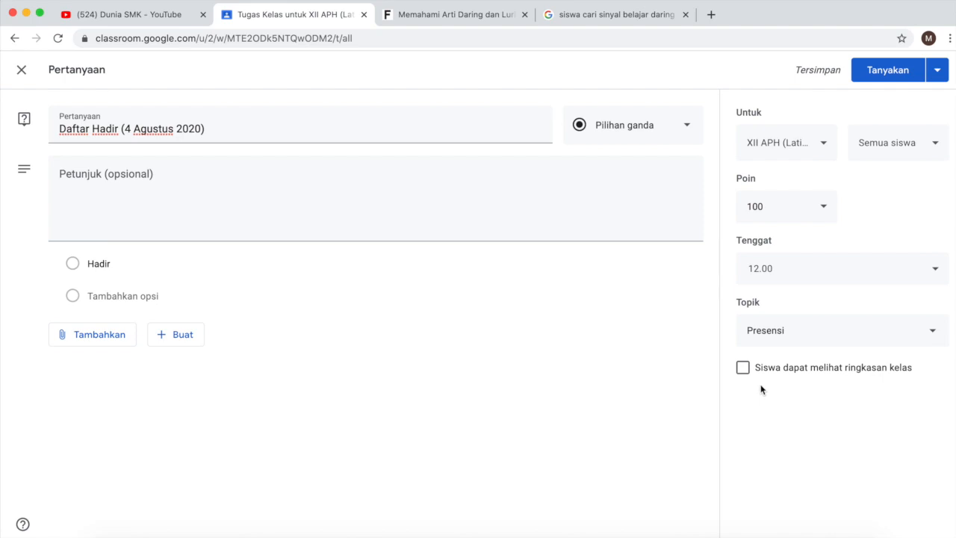
Set the attendance question's points to ungraded (Tidak dinilai) and post it to the class
click(824, 207)
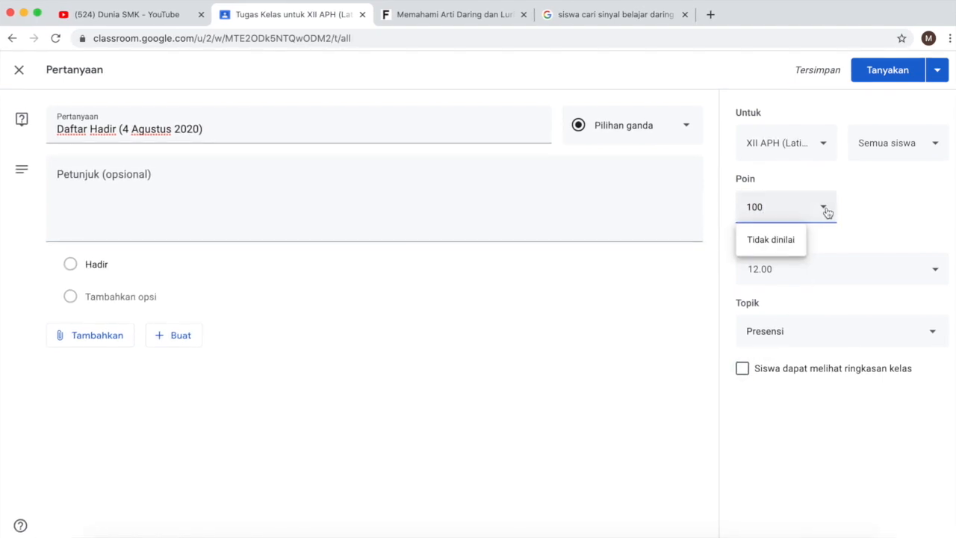
click(853, 209)
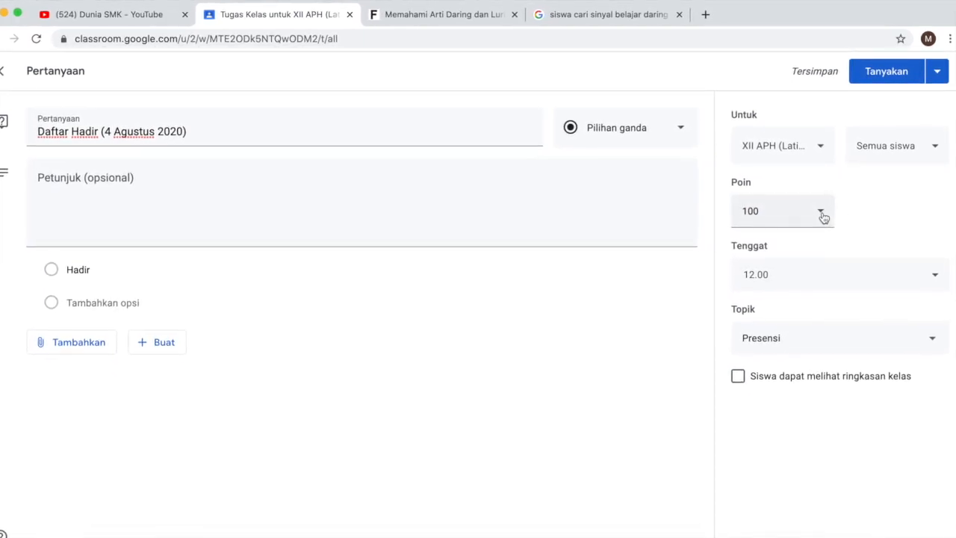
click(824, 216)
click(859, 210)
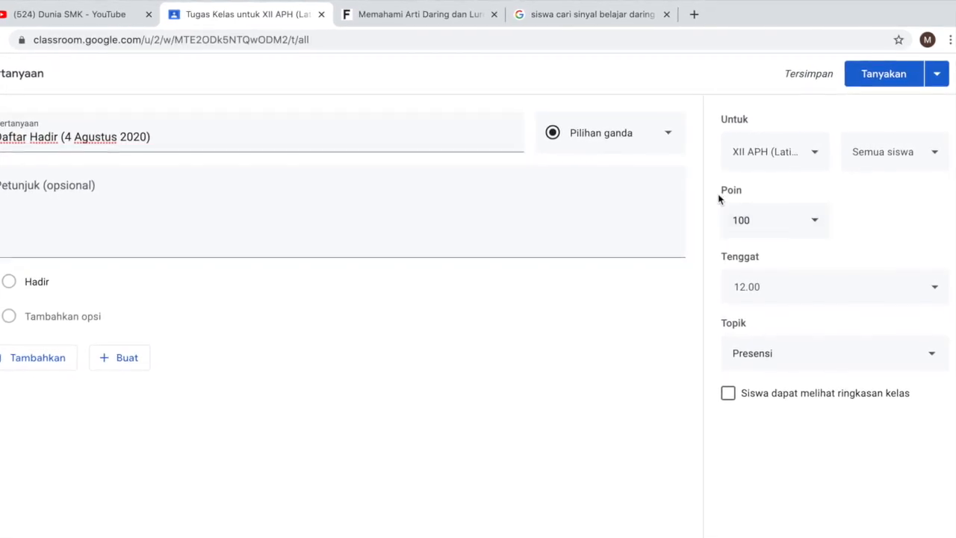
click(815, 229)
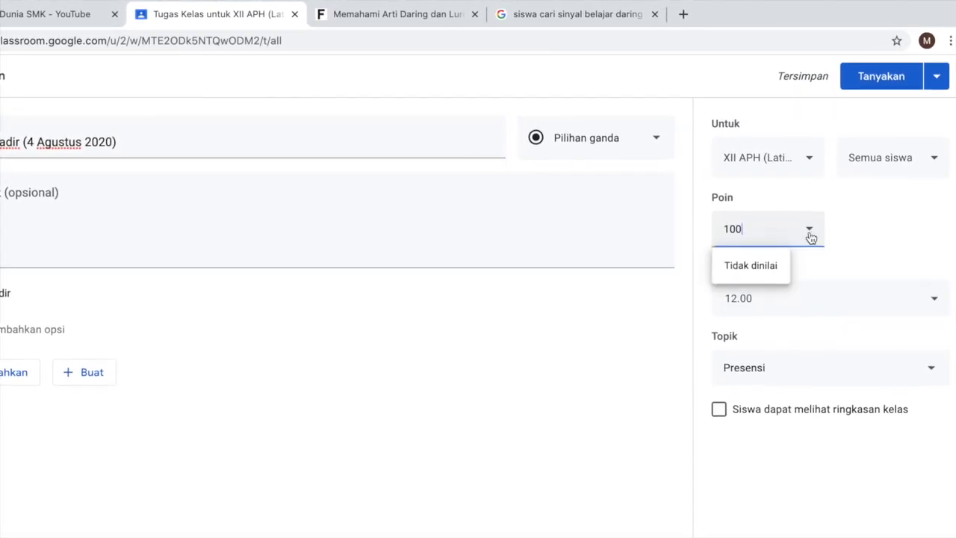
click(750, 269)
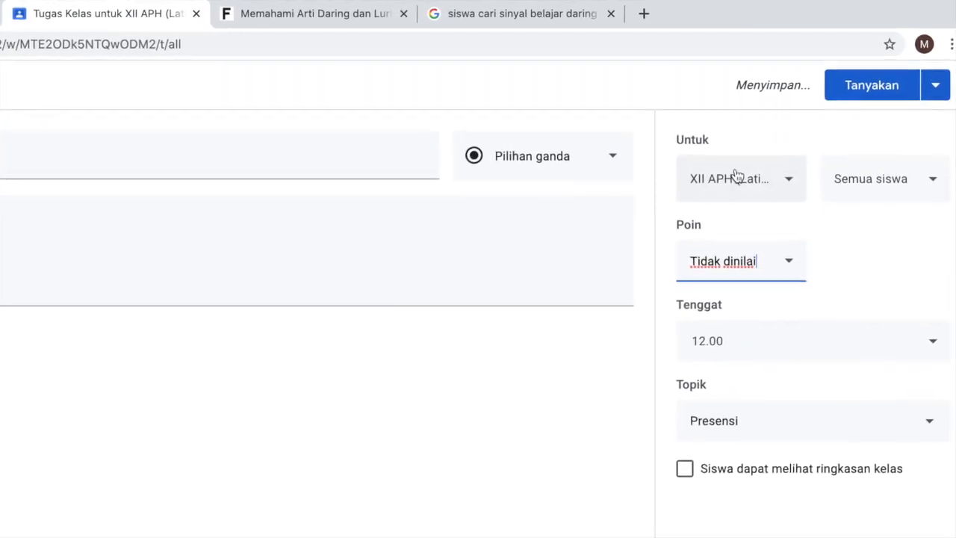
click(856, 92)
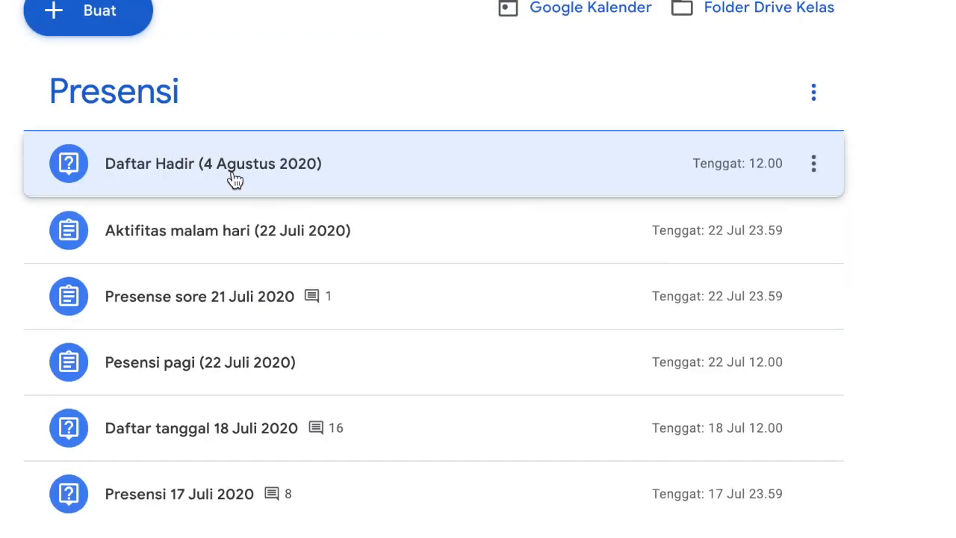
Expand the Daftar Hadir (4 Agustus 2020) question and open its submitted (Diserahkan) responses
click(234, 179)
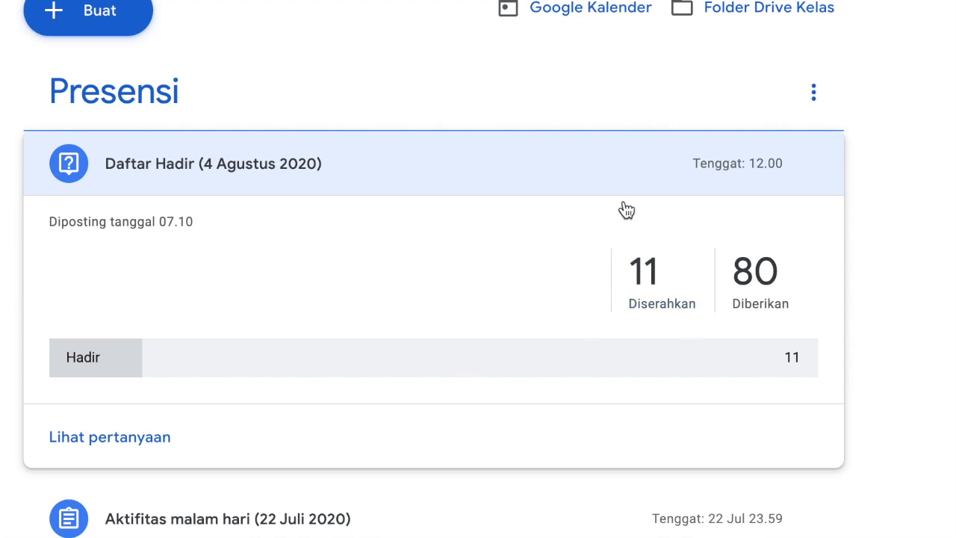
click(652, 300)
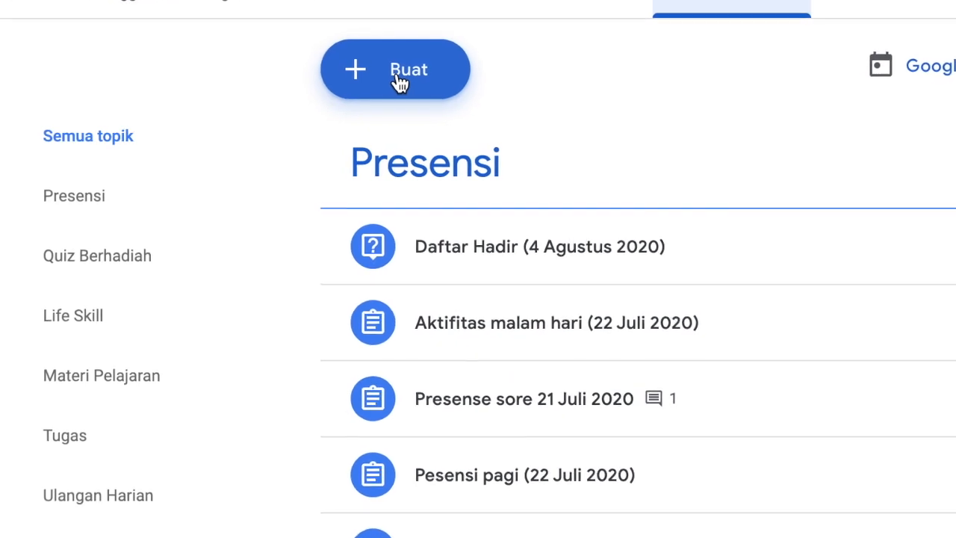
Create a short-answer question, "Bagaimana menurut kalian kegiatan pembelajaran secara Daring yang sudah Anda ikuti selama ini.", with instructions inviting students to give and debate opinions
click(396, 83)
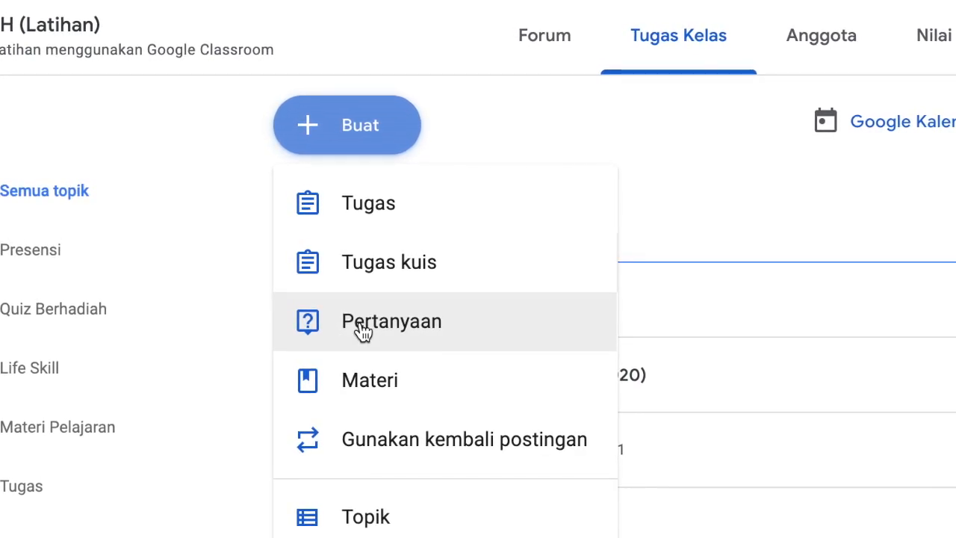
click(363, 323)
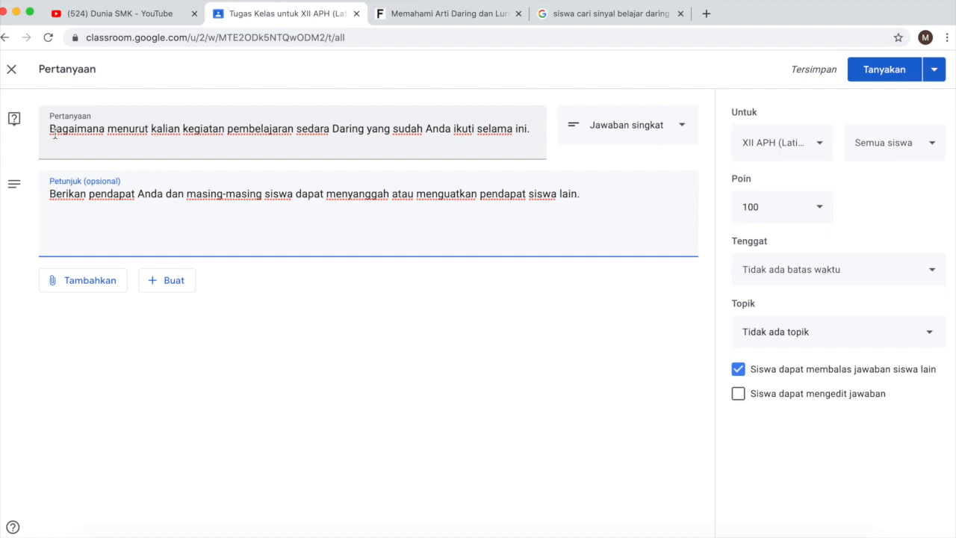
click(313, 128)
key(BackSpace)
text(c)
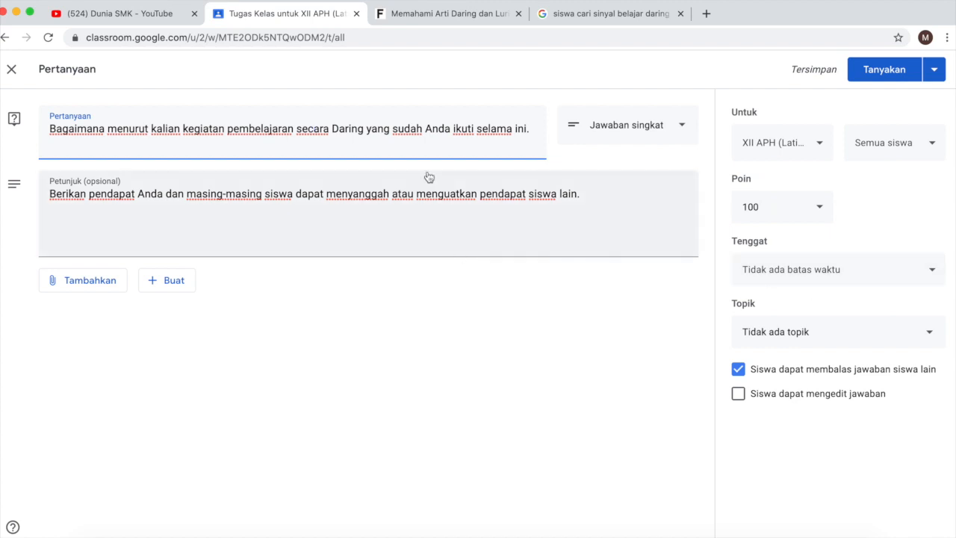
Assign the question to the Quiz Berhadiah topic and post it with students allowed to reply to classmates and edit their answers
click(815, 340)
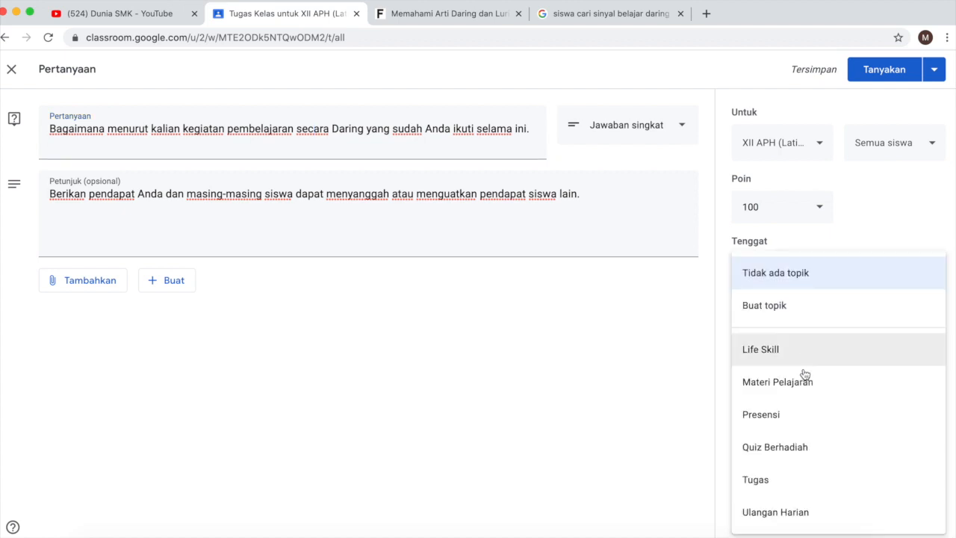
click(781, 451)
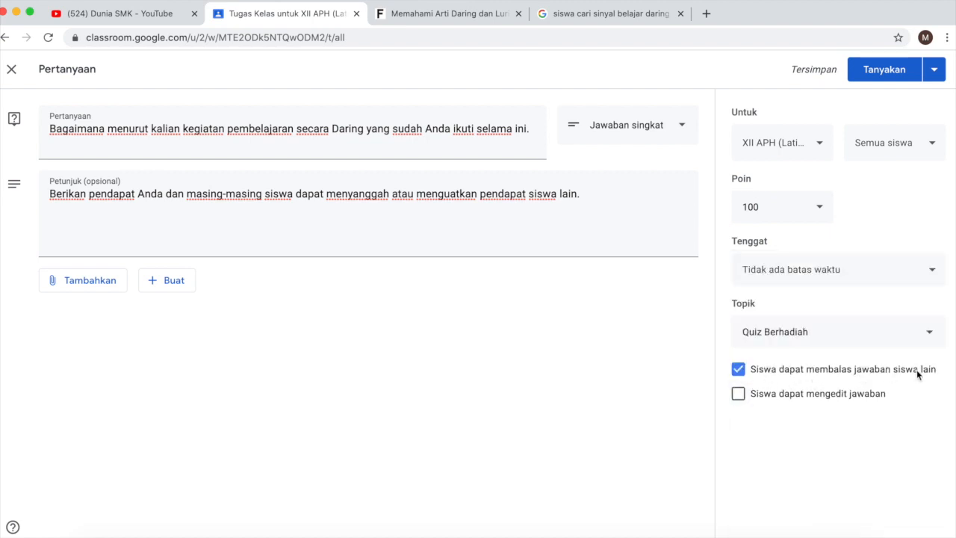
click(738, 398)
click(738, 395)
click(738, 372)
click(738, 374)
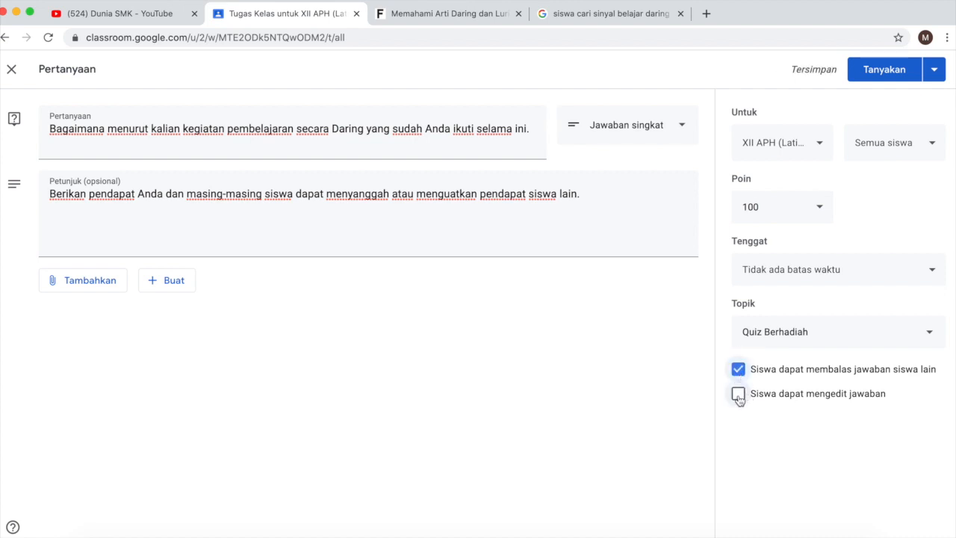
click(738, 396)
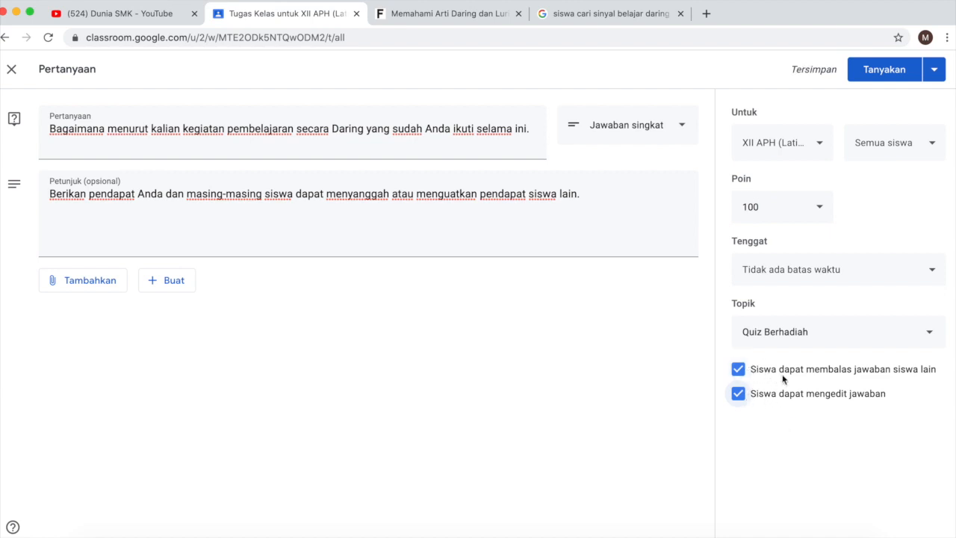
click(883, 70)
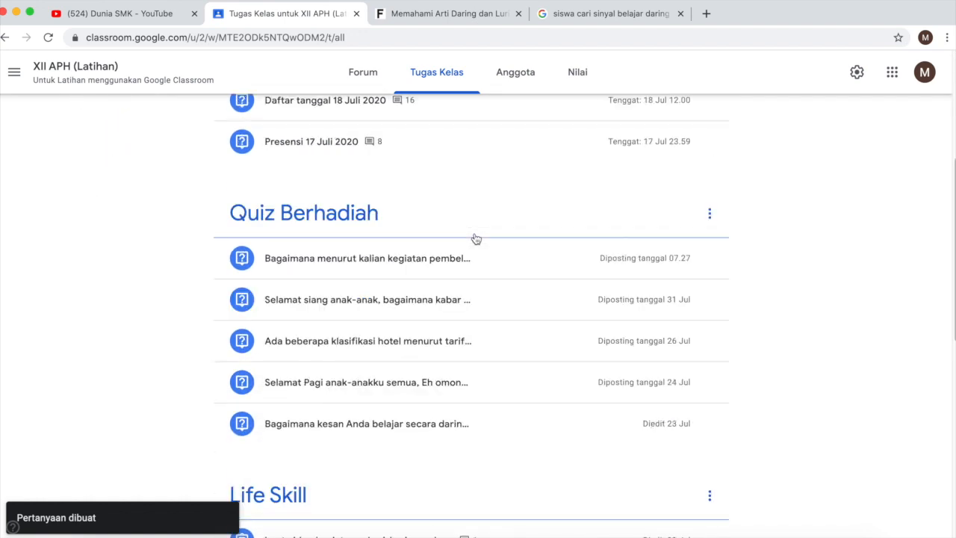
Look over the classwork topics and open the submitted answers to the new online-learning question under Quiz Berhadiah
scroll(476, 239, down, 5)
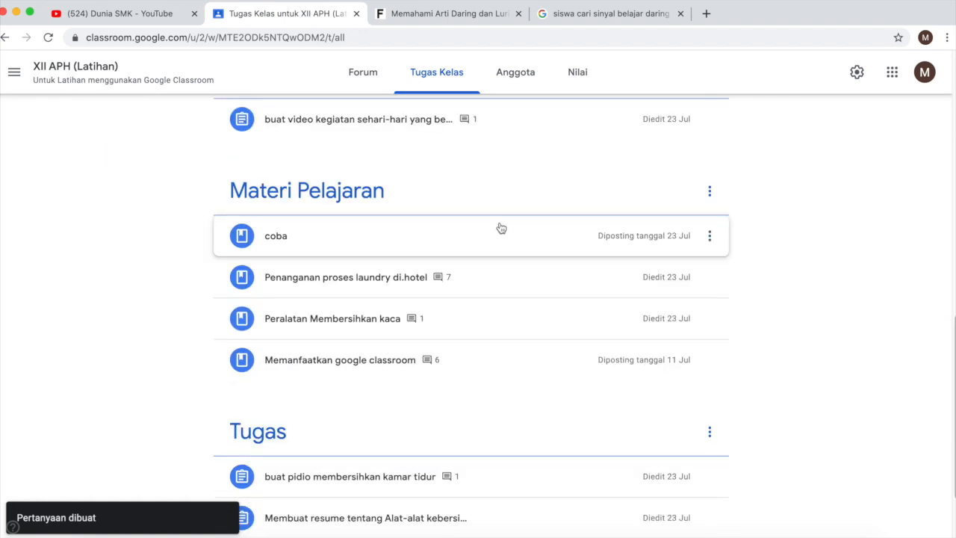
scroll(500, 226, down, 2)
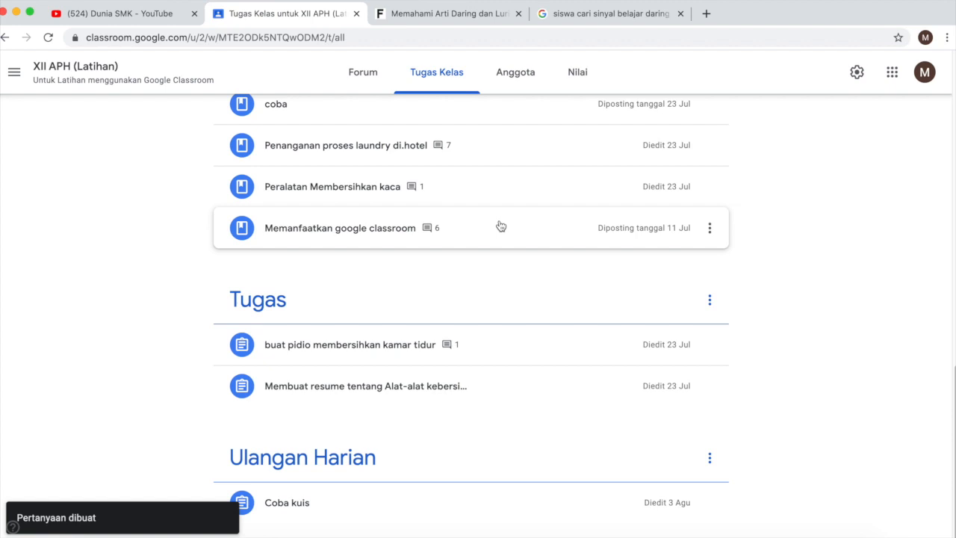
scroll(500, 226, up, 7)
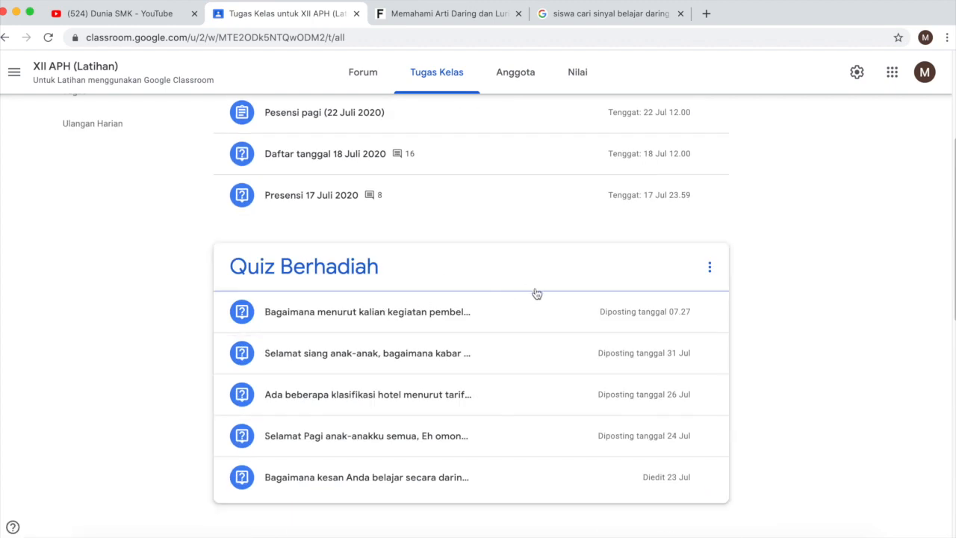
scroll(437, 282, up, 3)
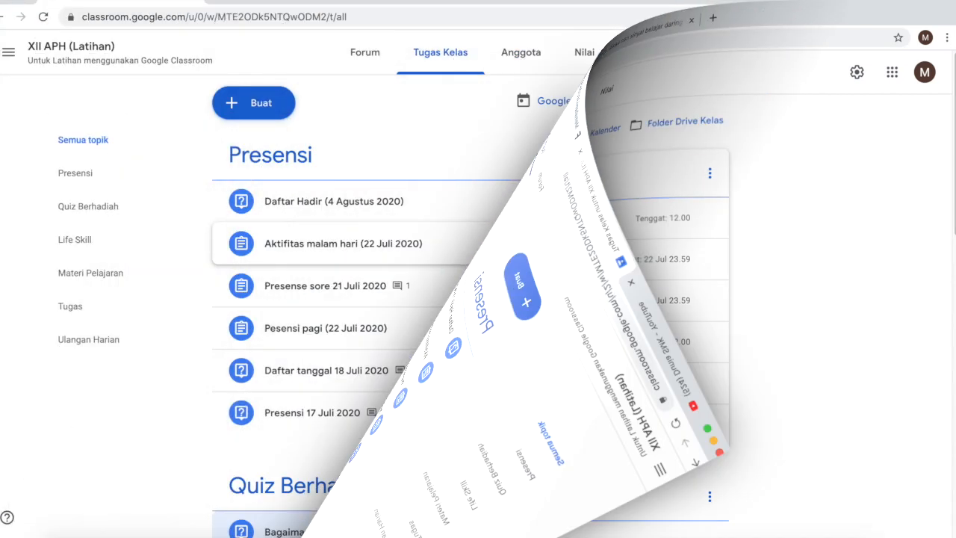
scroll(511, 237, down, 2)
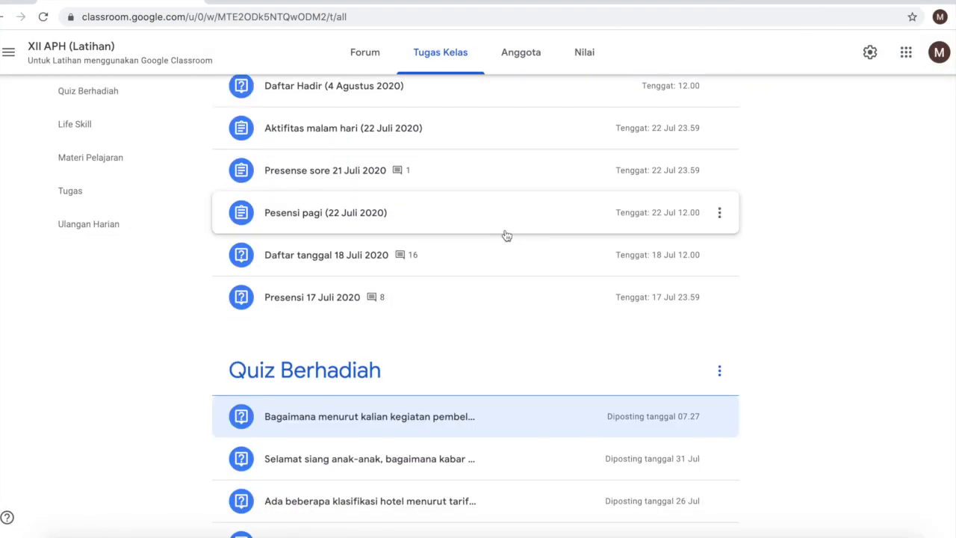
scroll(509, 229, down, 1)
scroll(511, 230, down, 2)
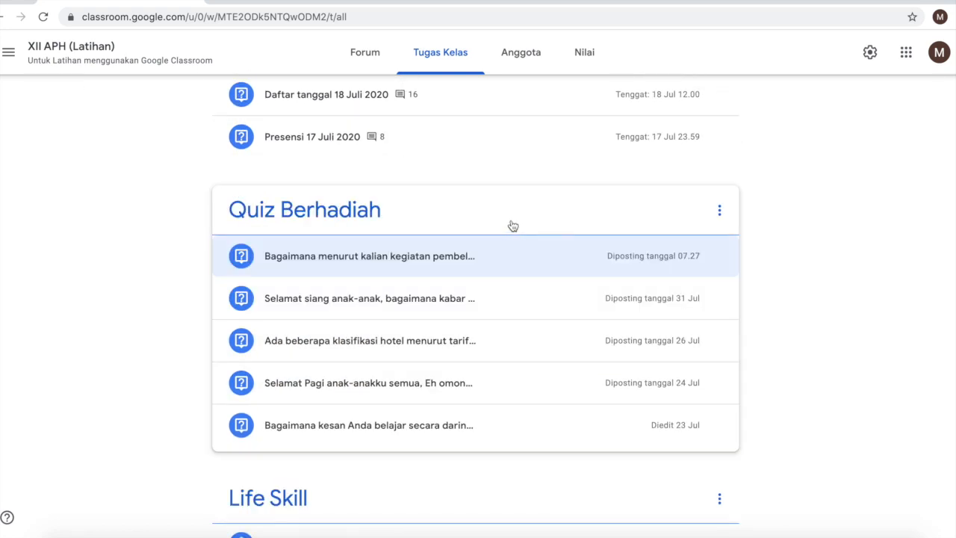
scroll(418, 218, down, 1)
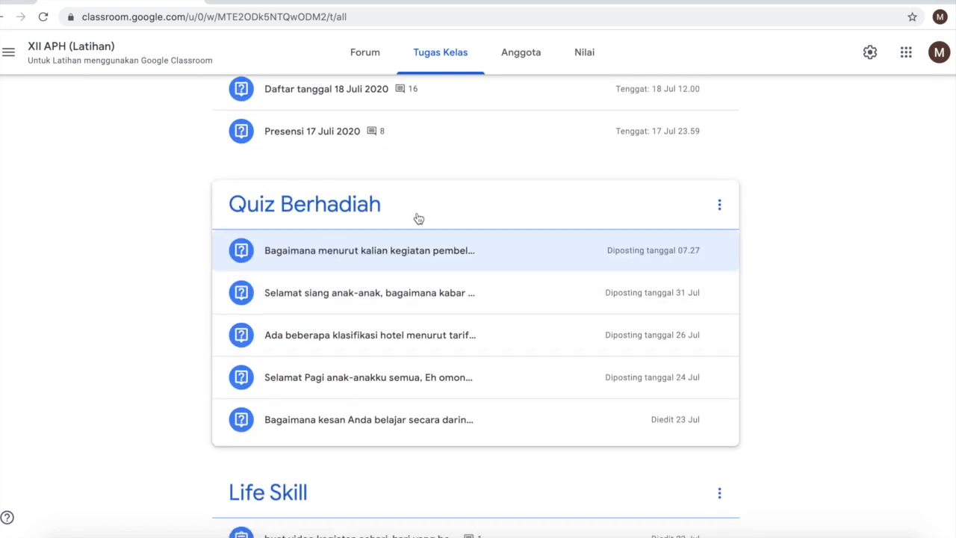
click(361, 255)
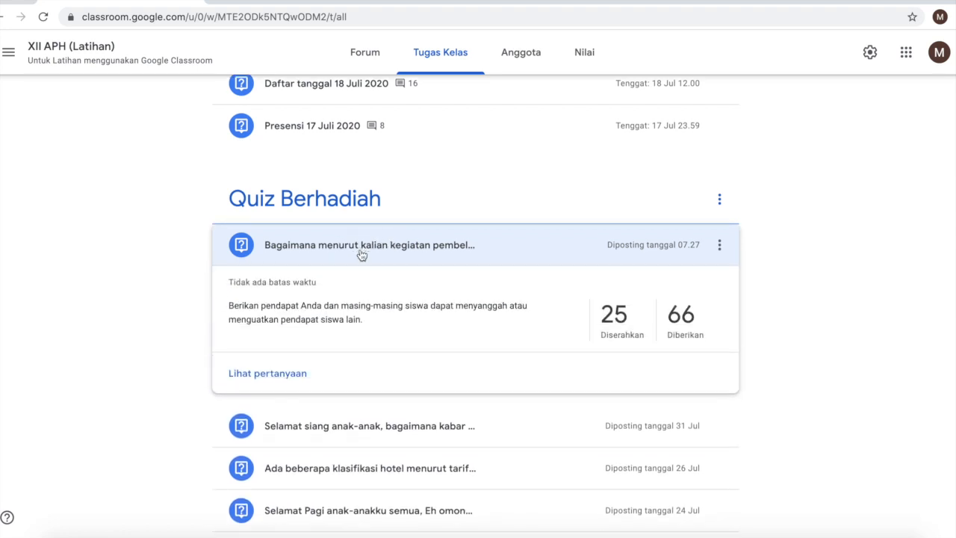
scroll(369, 258, down, 1)
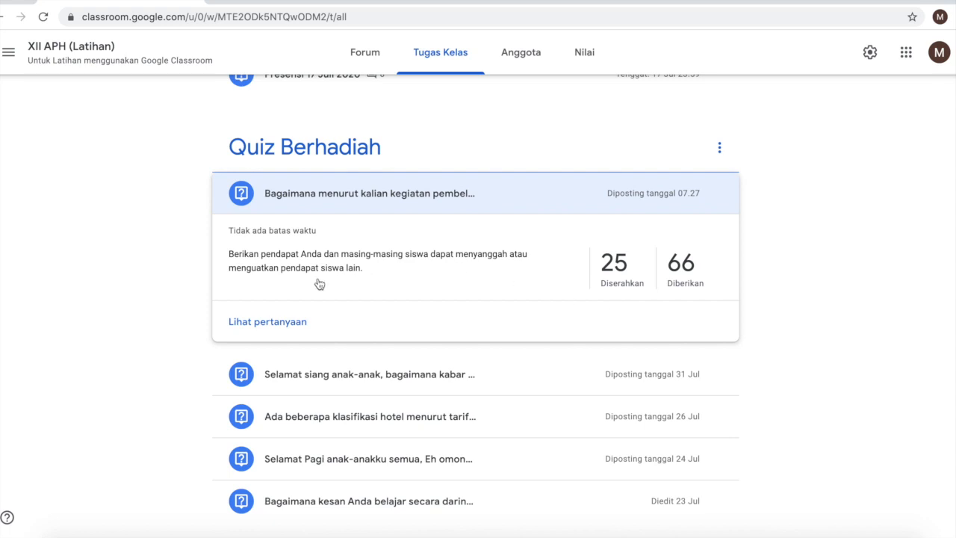
click(615, 266)
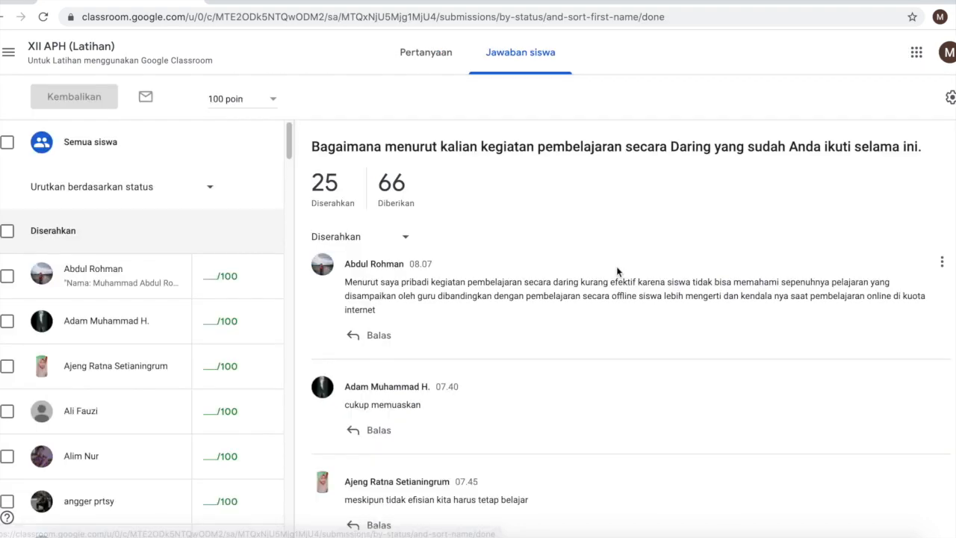
Examine the first student's answer in the submission list, highlighting the student's name and the opinion text
scroll(492, 243, down, 1)
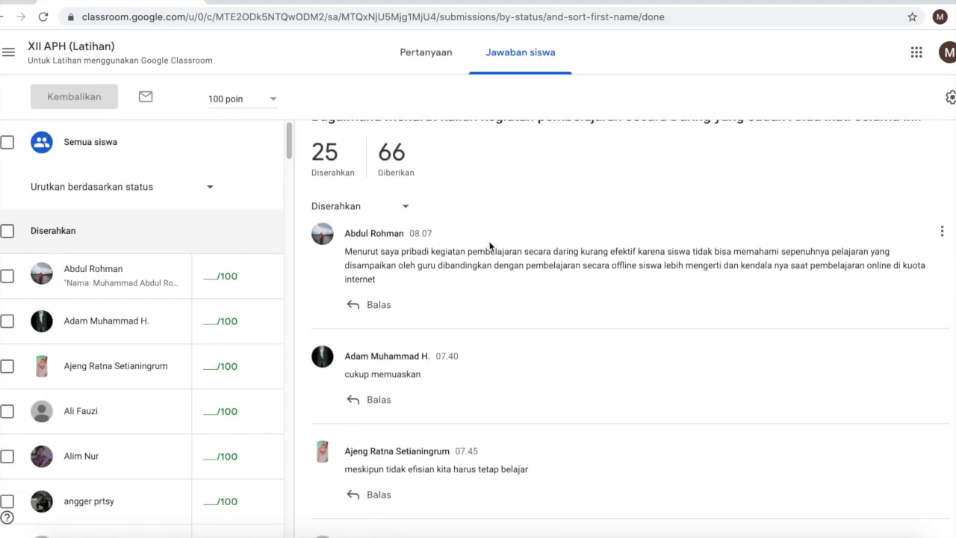
scroll(486, 254, down, 1)
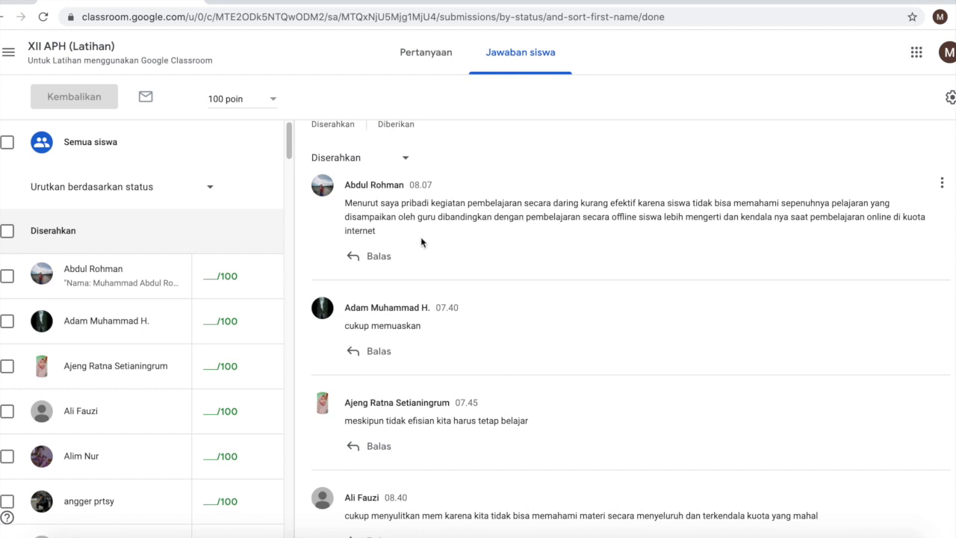
scroll(374, 208, up, 1)
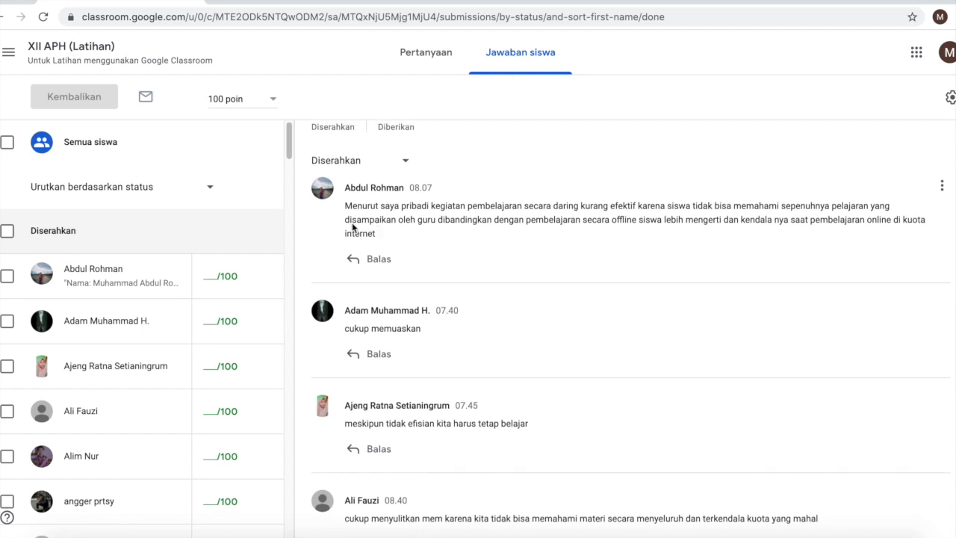
drag(345, 206, 351, 207)
scroll(356, 213, up, 1)
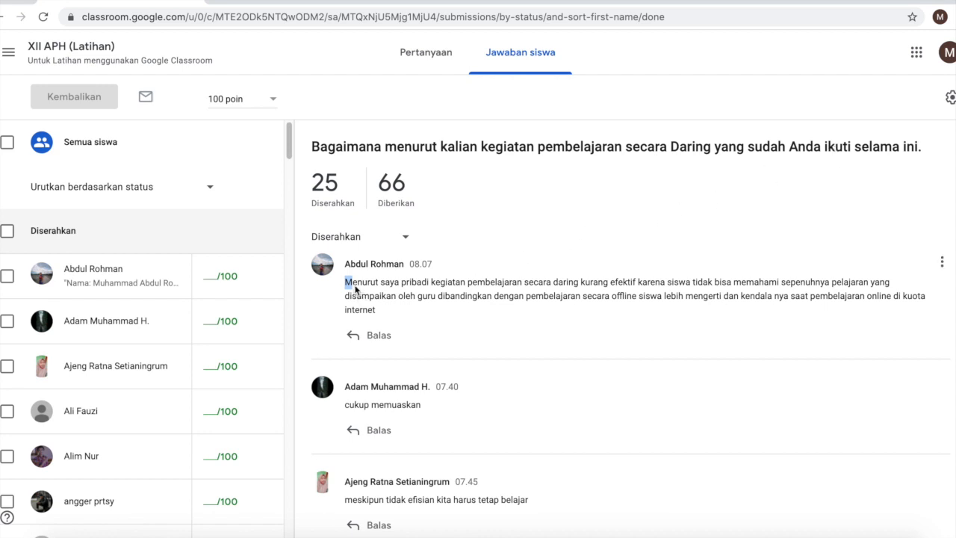
drag(345, 261, 401, 267)
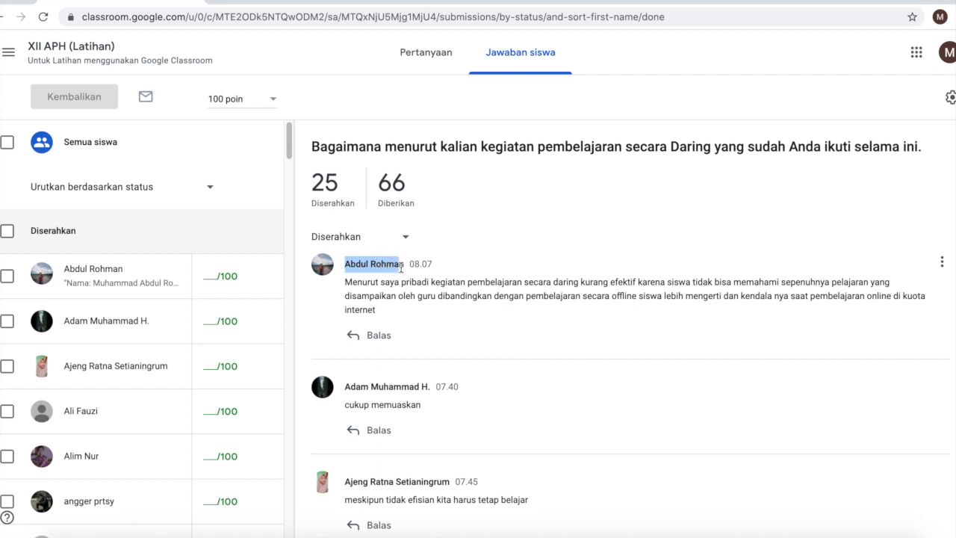
click(371, 299)
drag(348, 288, 811, 300)
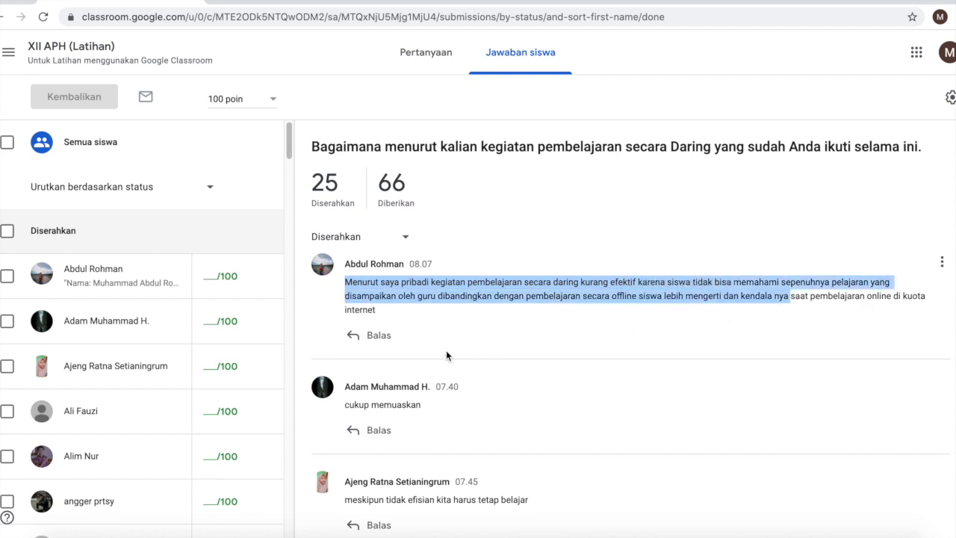
Look through the other students' answers down to the long response about online learning during COVID-19
scroll(447, 356, down, 3)
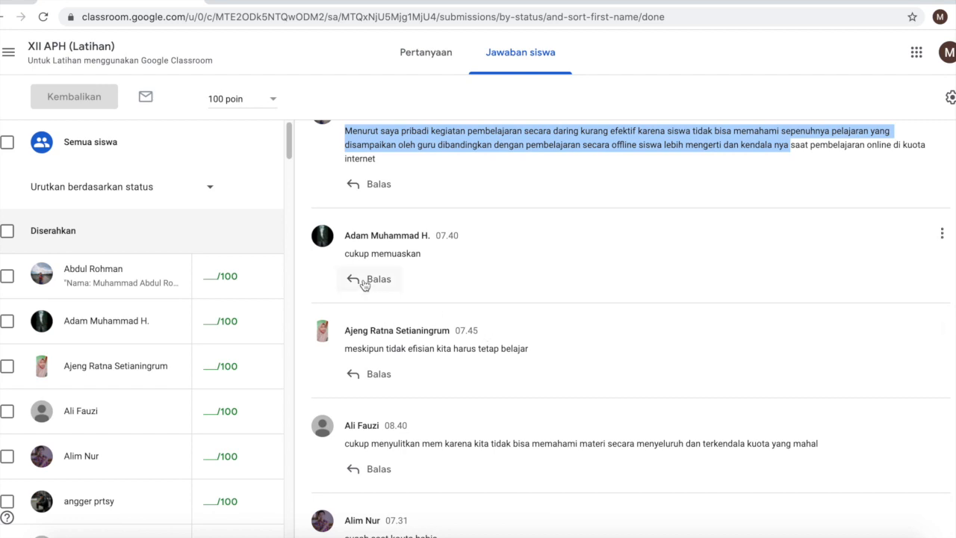
scroll(512, 286, down, 1)
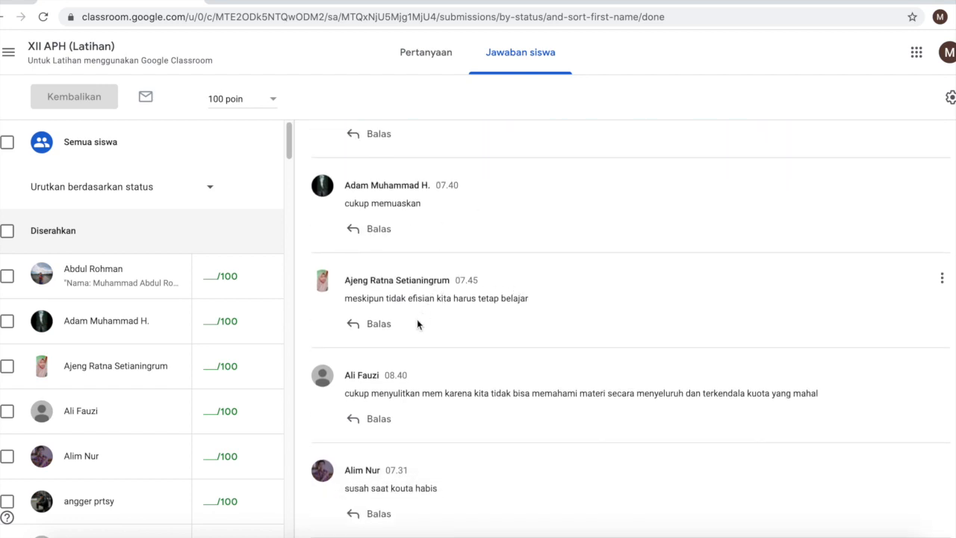
scroll(439, 324, down, 1)
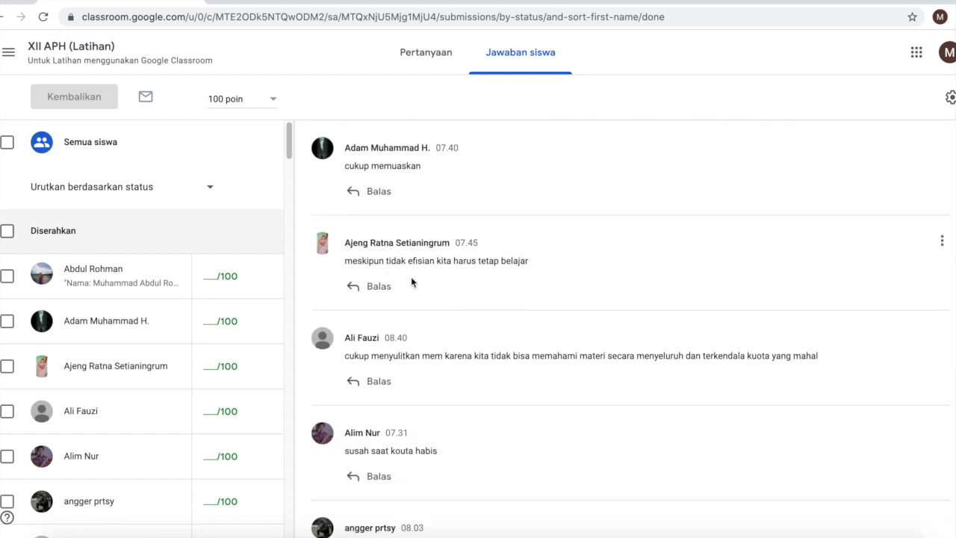
scroll(501, 286, down, 10)
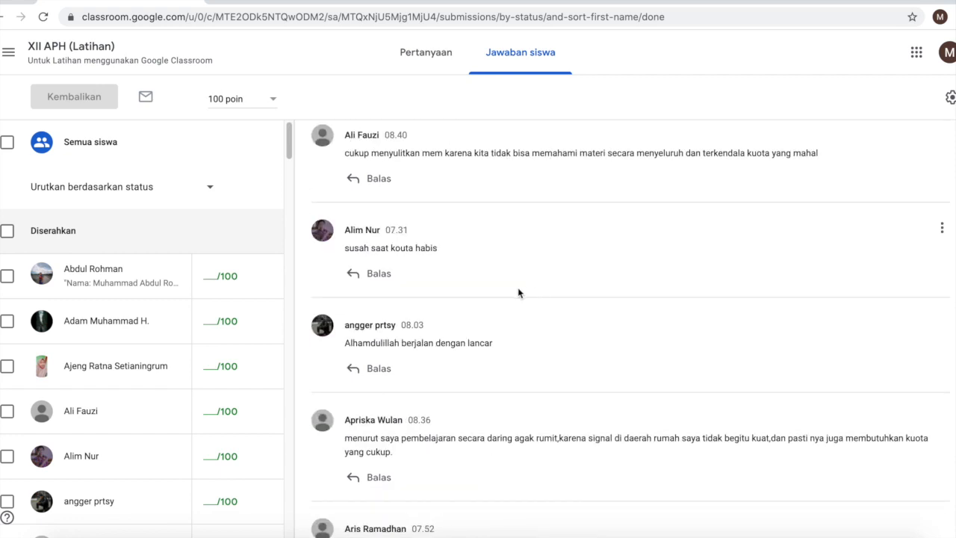
scroll(516, 292, down, 4)
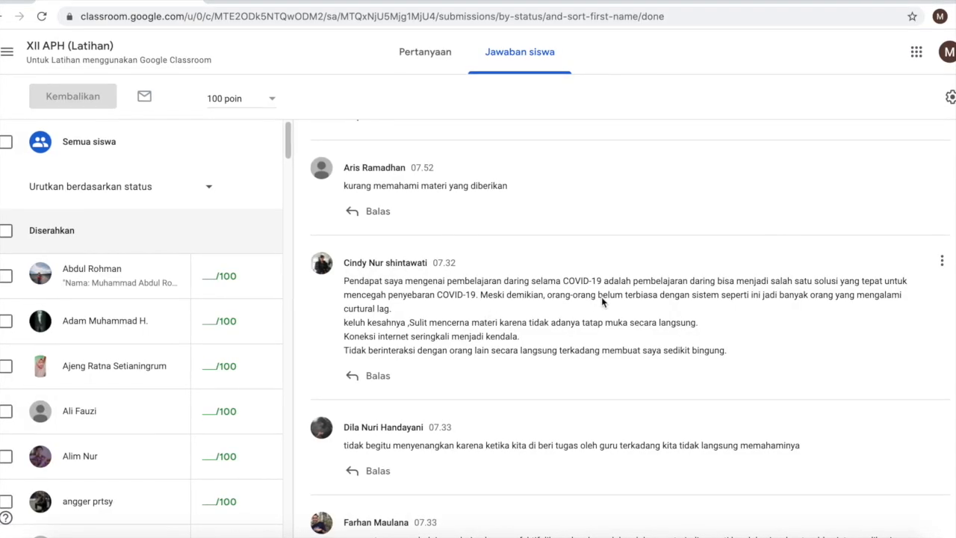
Examine the long COVID-19 response, highlighting the parts on adapting to the system and the complaints about online learning
drag(659, 295, 841, 305)
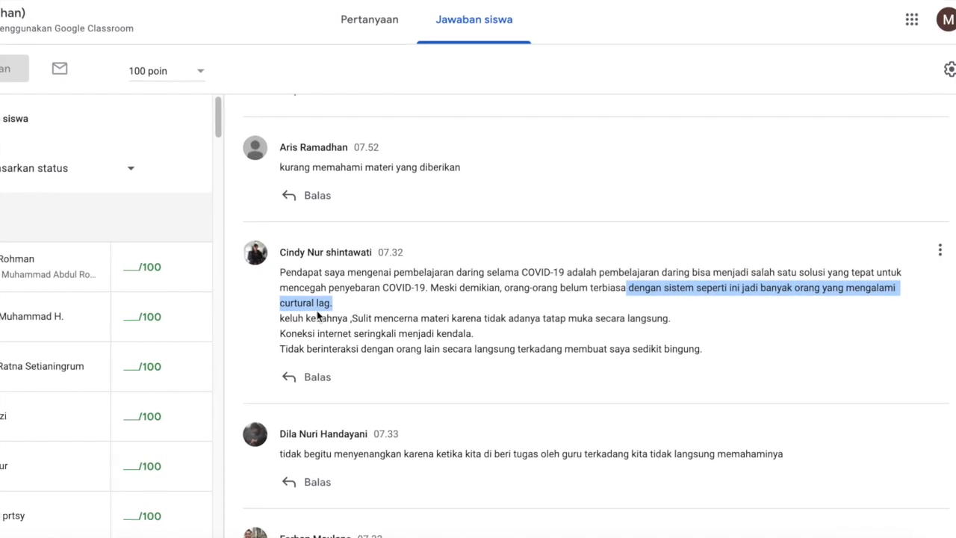
click(318, 316)
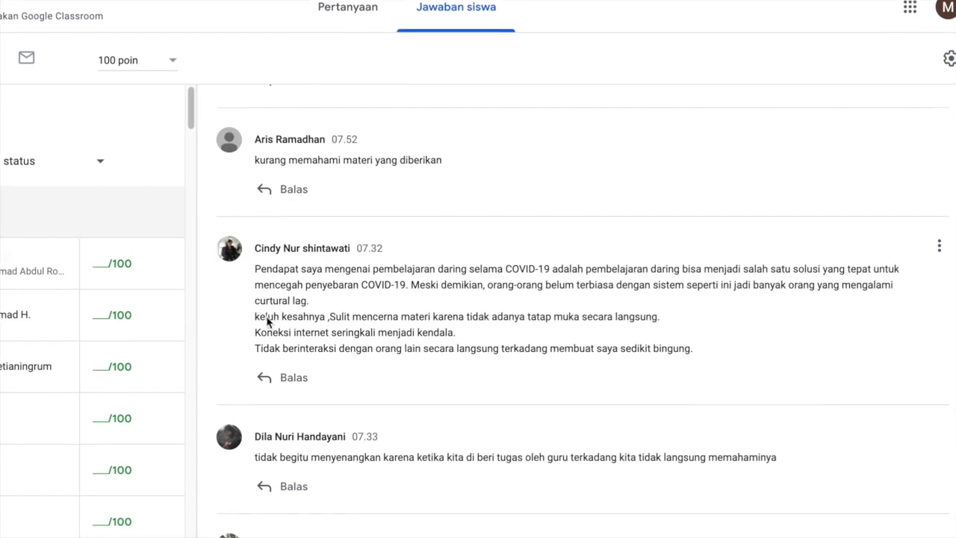
drag(256, 316, 352, 325)
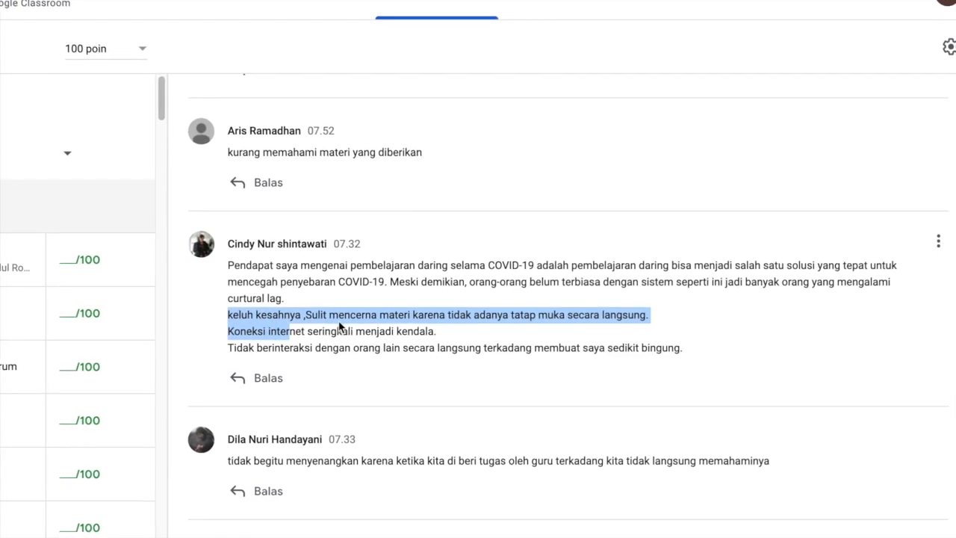
drag(447, 315, 575, 317)
drag(251, 340, 331, 348)
click(212, 348)
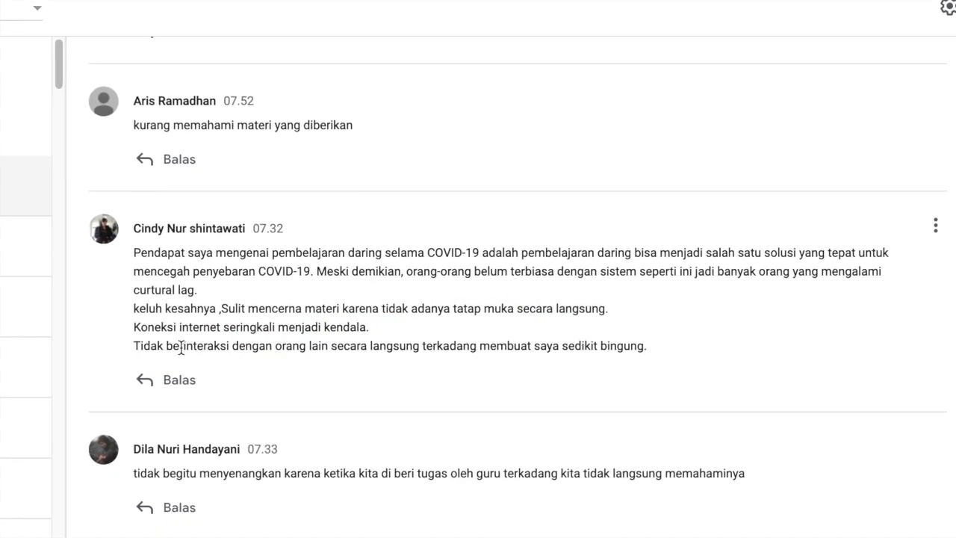
Examine the complaint about lacking direct interaction in the COVID-19 response, and look over the remaining answers and the students' grade list
drag(166, 346, 448, 348)
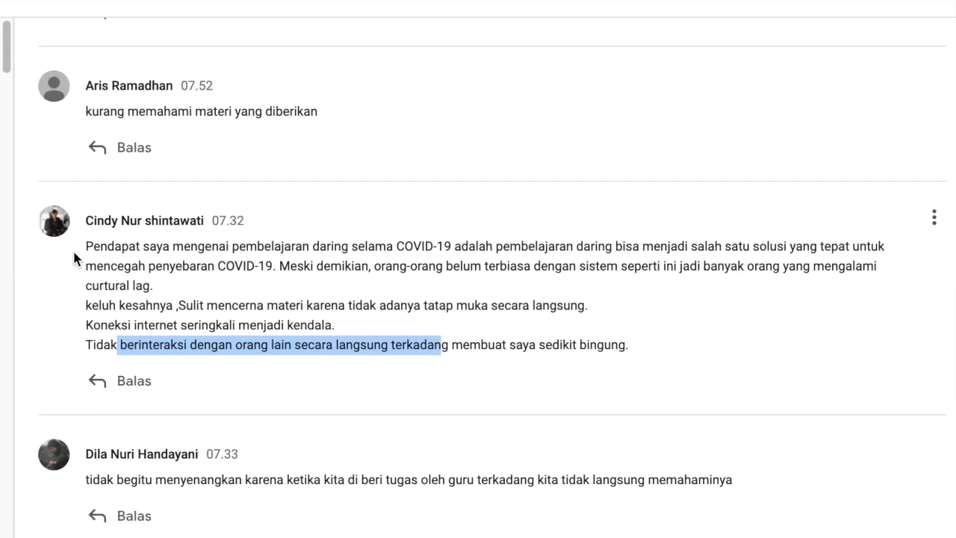
scroll(237, 321, down, 2)
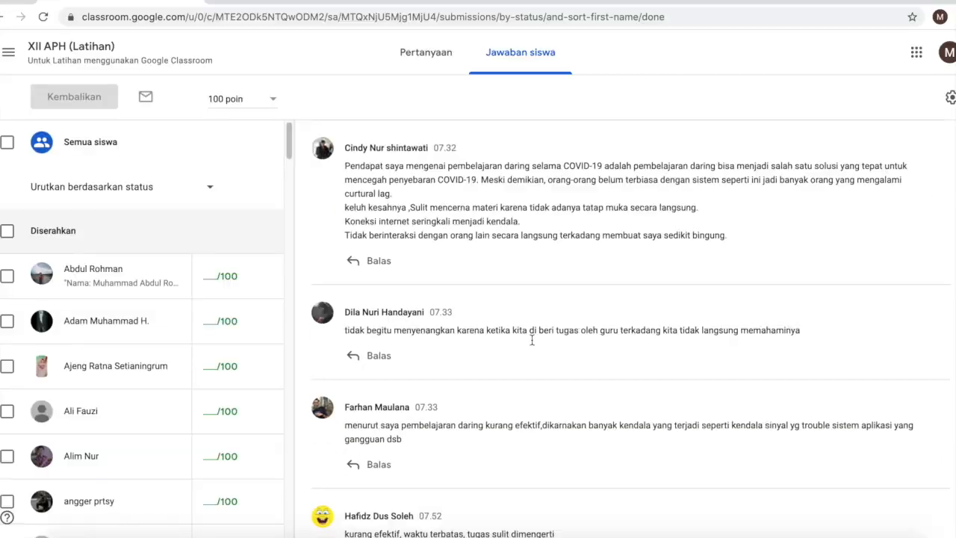
scroll(532, 341, up, 10)
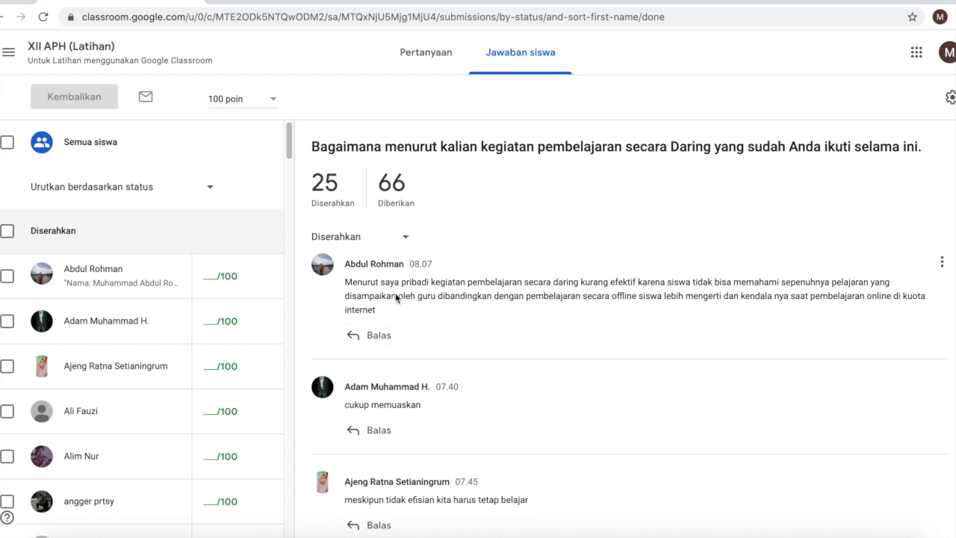
scroll(224, 299, down, 4)
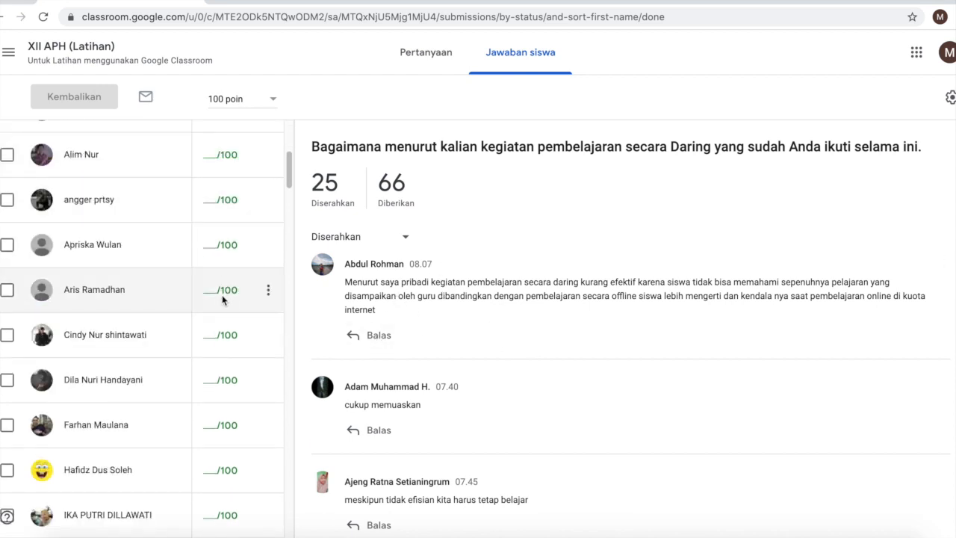
scroll(222, 296, up, 4)
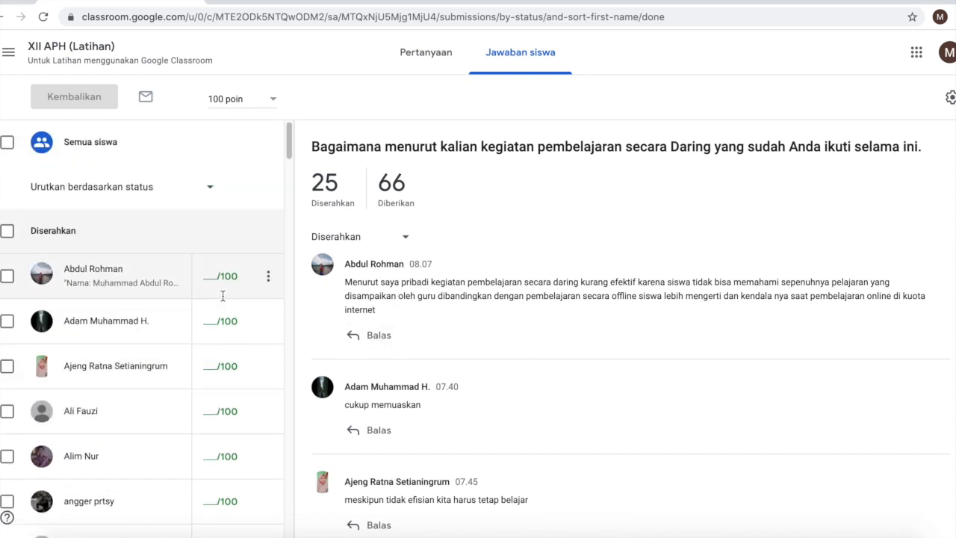
Grade the first student's answer 90 and the second student's answer 100 out of 100
click(207, 277)
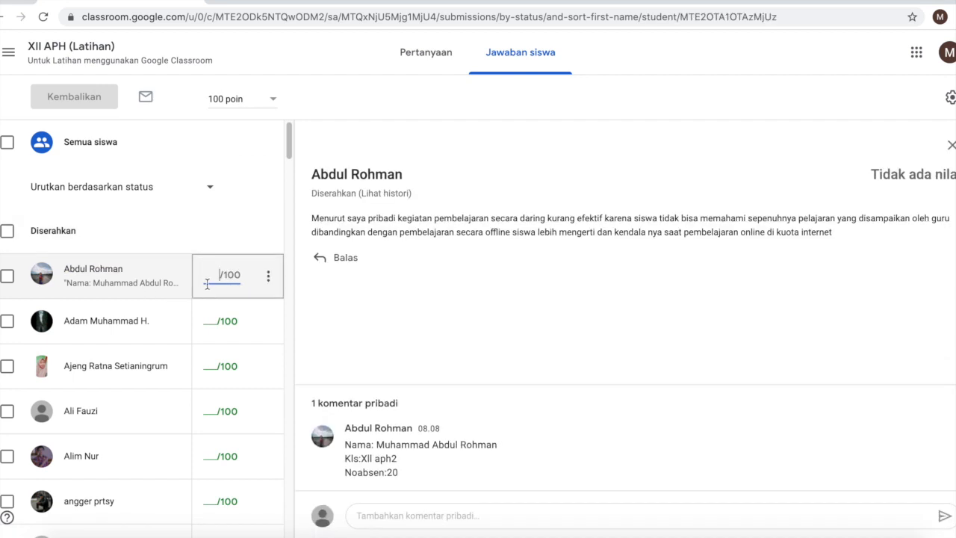
text(90)
click(209, 323)
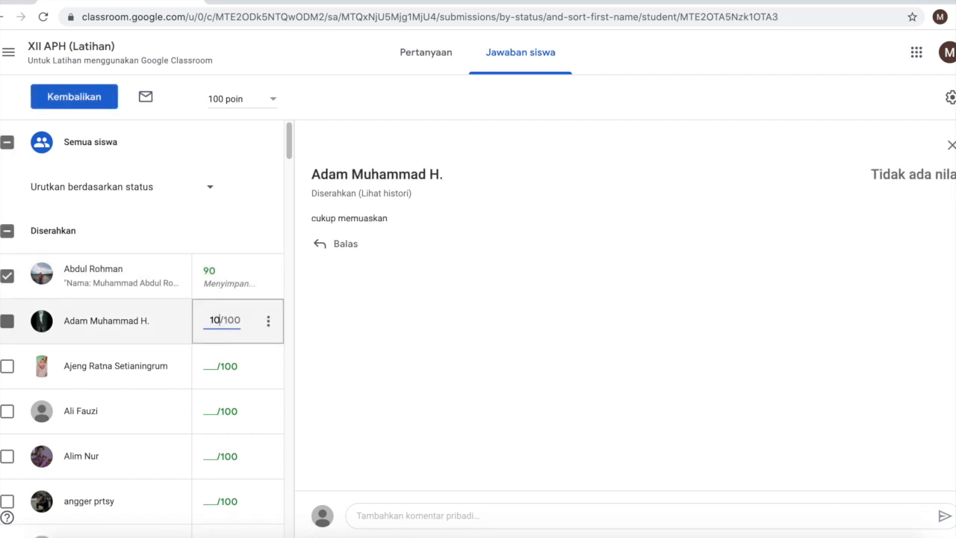
text(100)
Review the first and third students' individual answers and start entering a grade for the third student
click(209, 365)
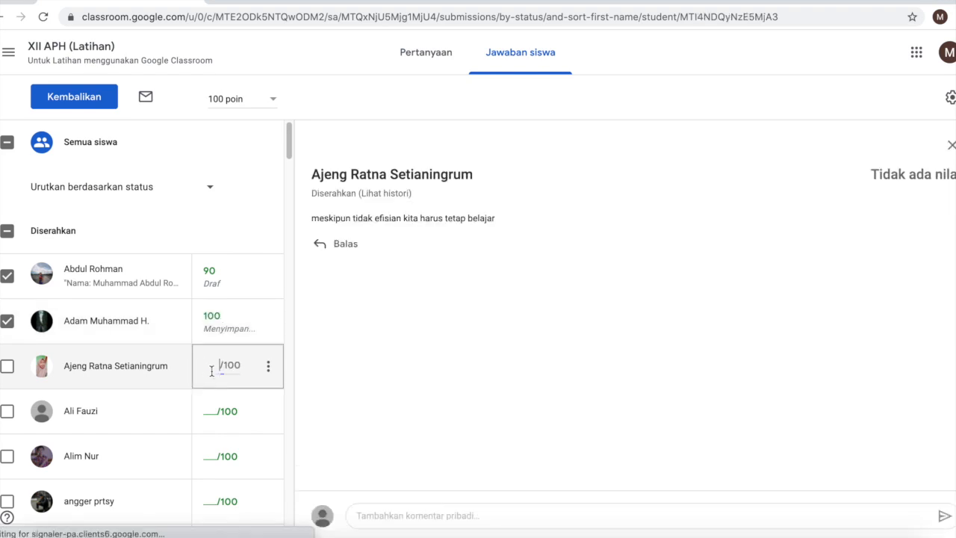
click(97, 278)
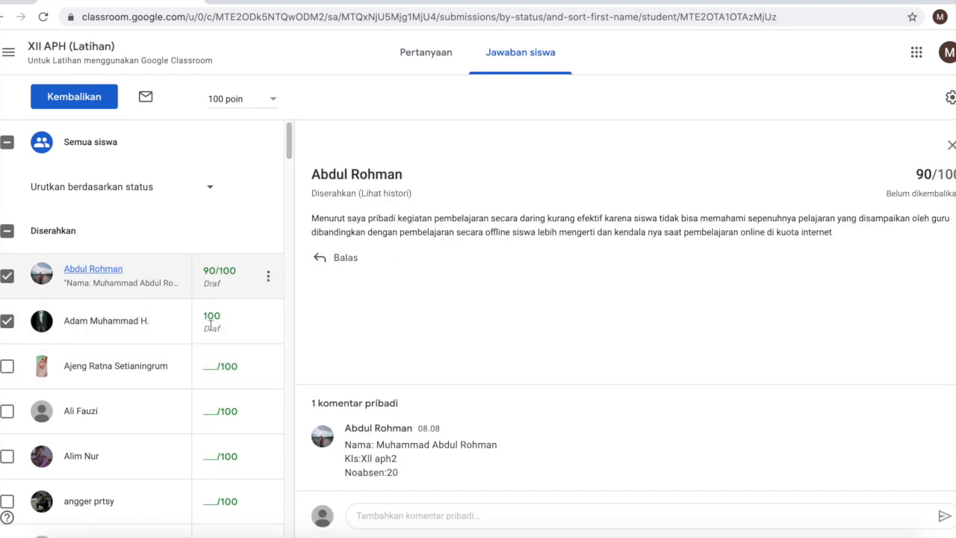
click(207, 366)
click(141, 371)
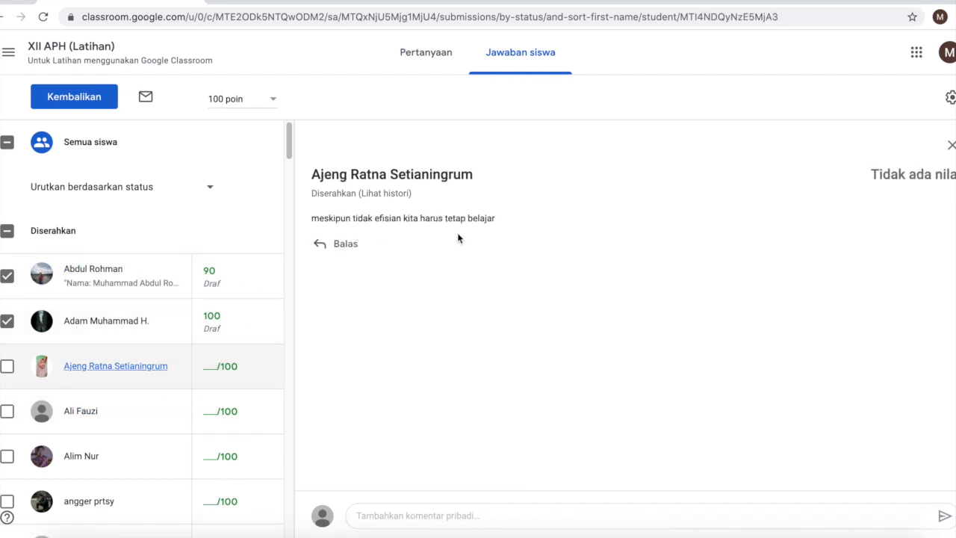
click(209, 369)
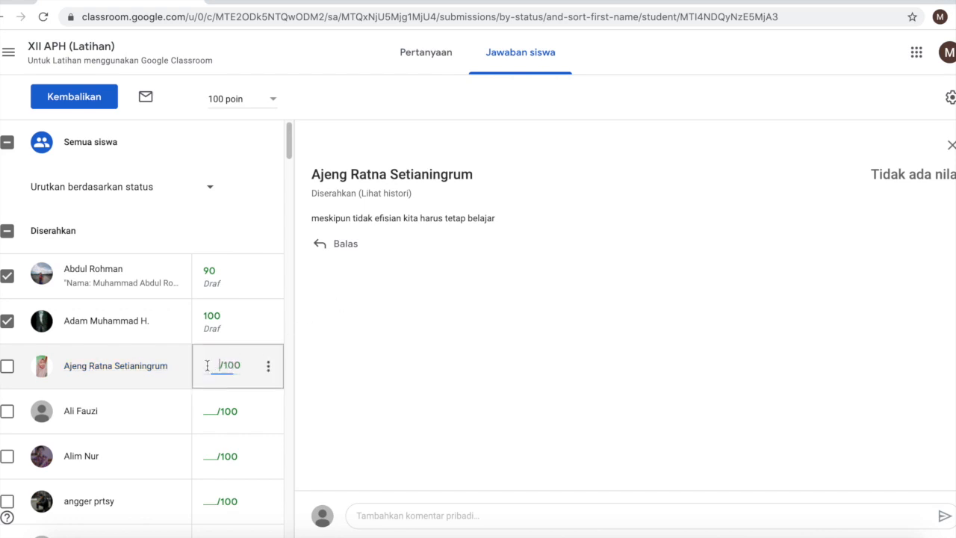
text(8)
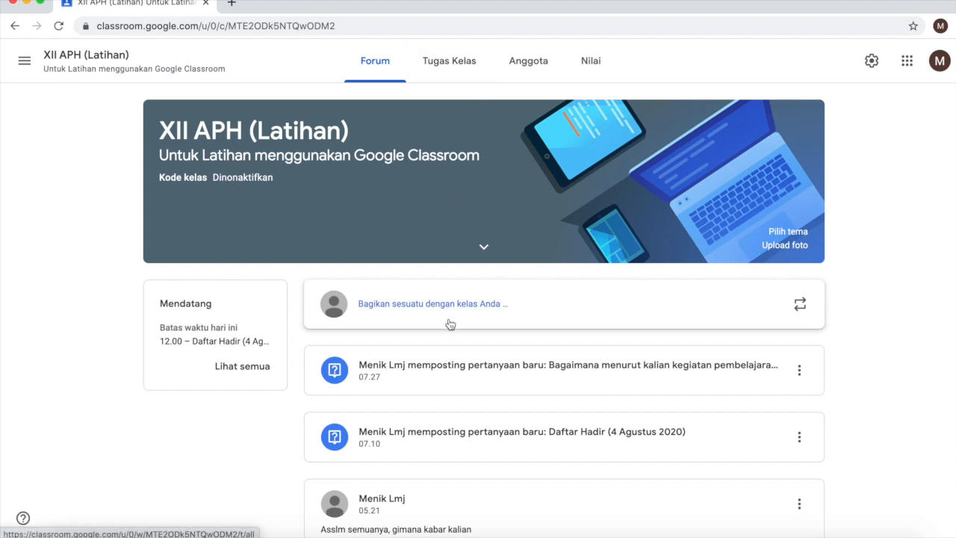
Look through the class forum posts and expand all the class comments under the teacher's greeting post
scroll(448, 328, down, 2)
scroll(411, 411, down, 2)
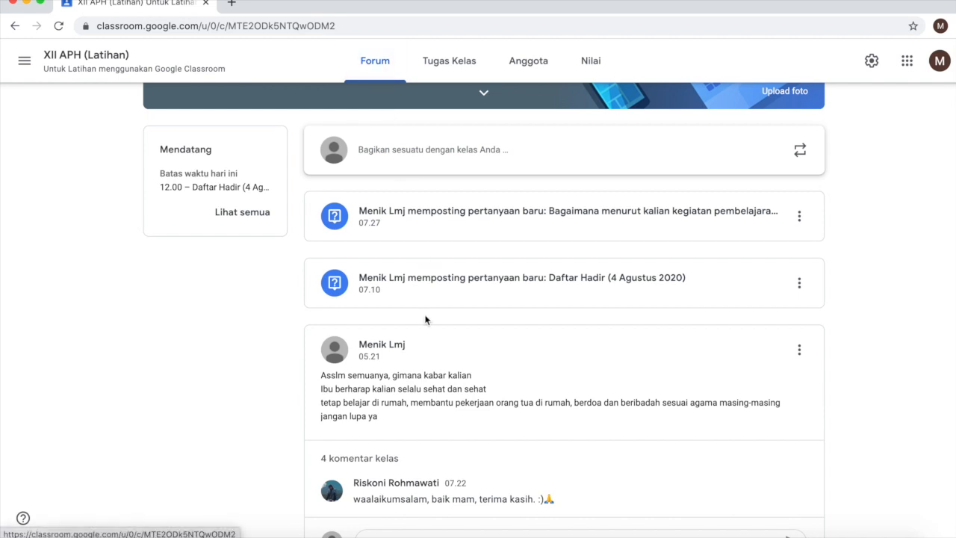
scroll(425, 319, down, 2)
scroll(424, 323, down, 1)
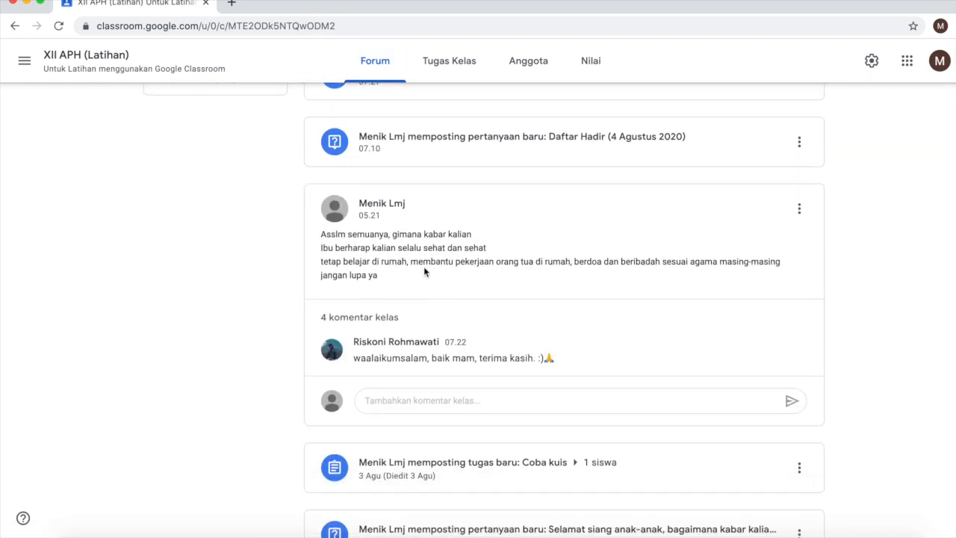
click(366, 320)
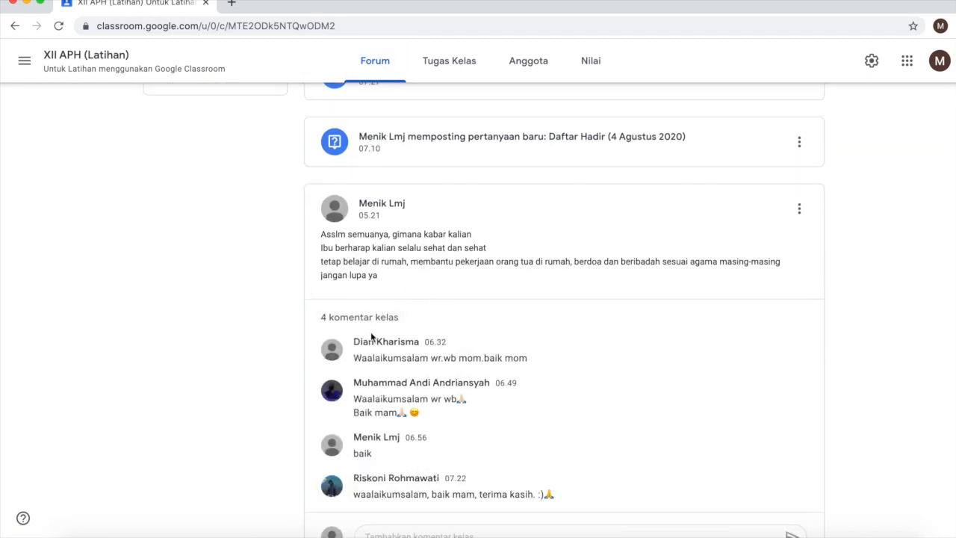
scroll(369, 336, down, 2)
scroll(401, 262, up, 2)
scroll(370, 247, up, 5)
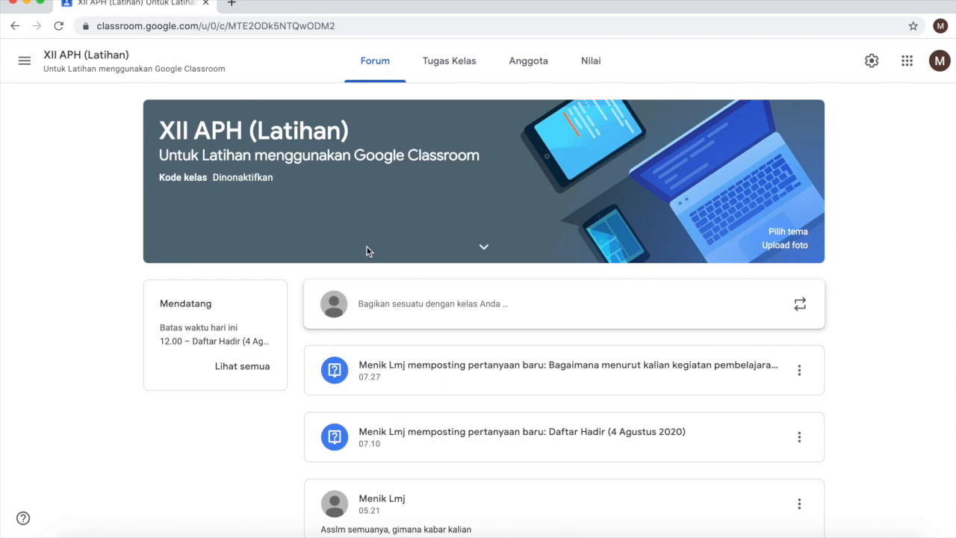
Look over the classwork's Presensi topic, including the submission summary of Daftar Hadir (4 Agustus 2020)
click(445, 64)
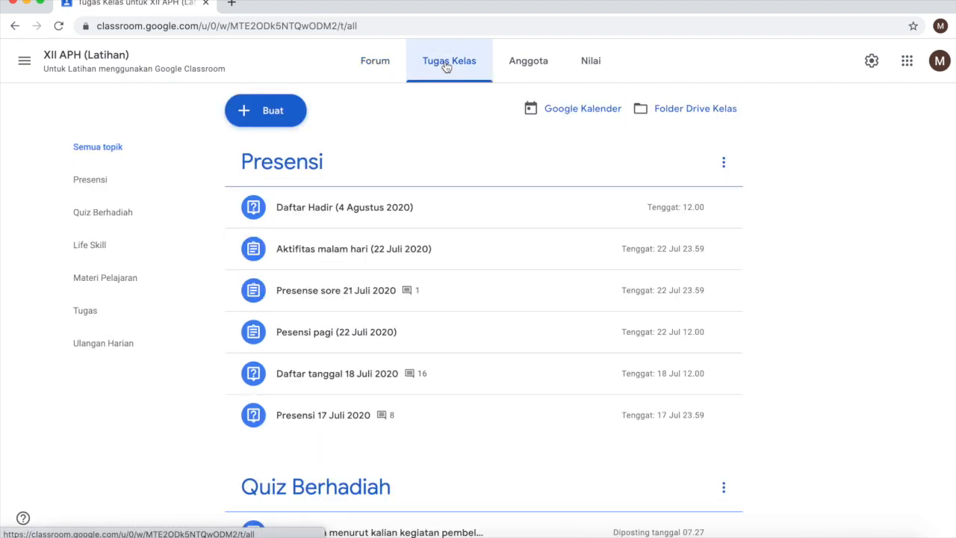
click(346, 216)
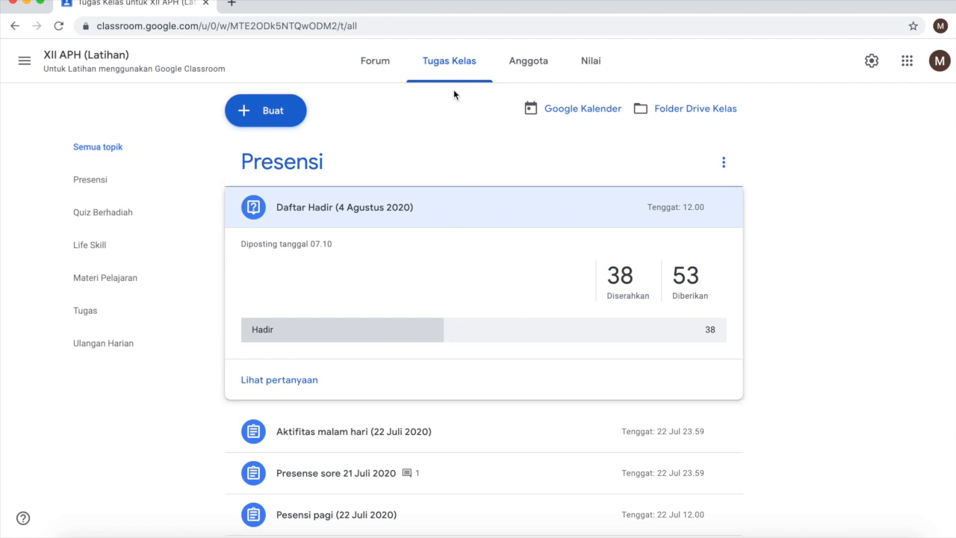
click(304, 169)
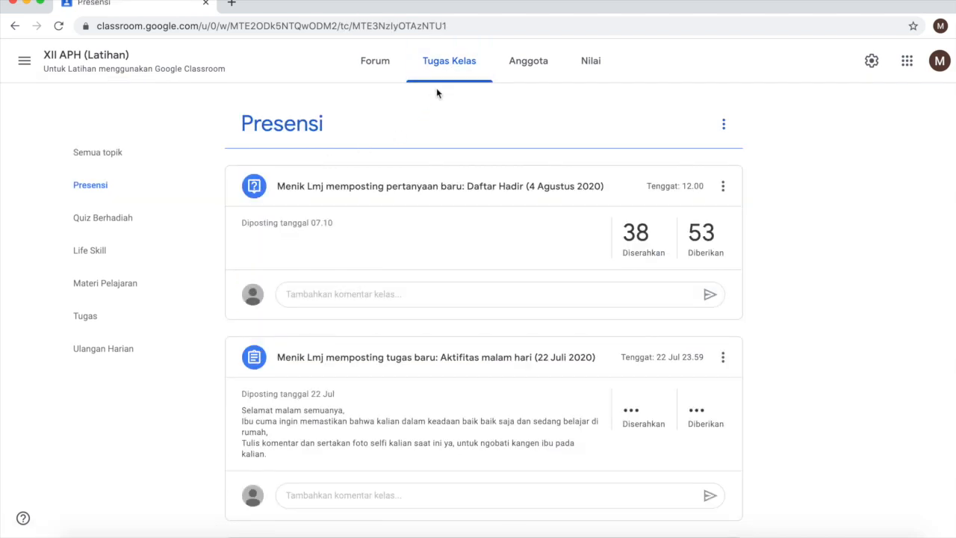
click(444, 69)
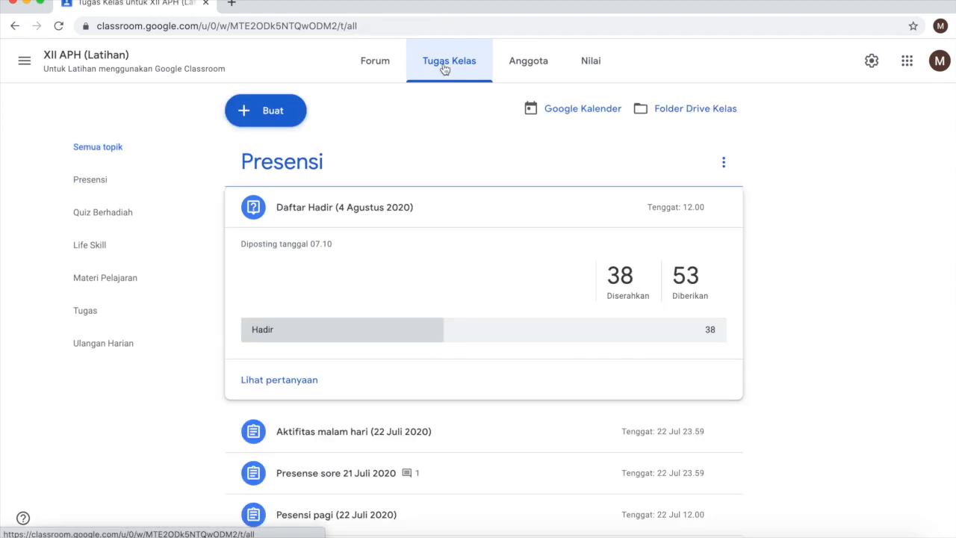
click(321, 211)
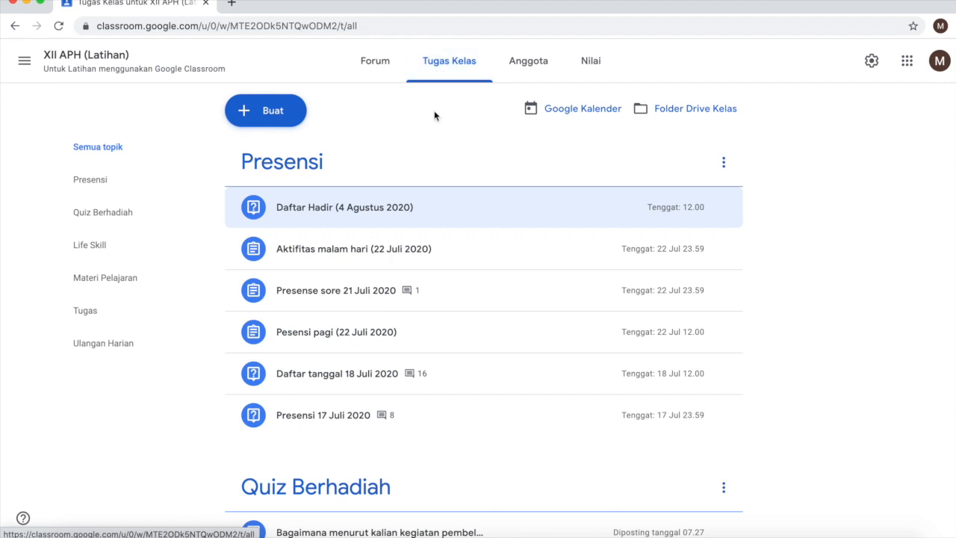
scroll(434, 118, down, 2)
scroll(441, 97, up, 2)
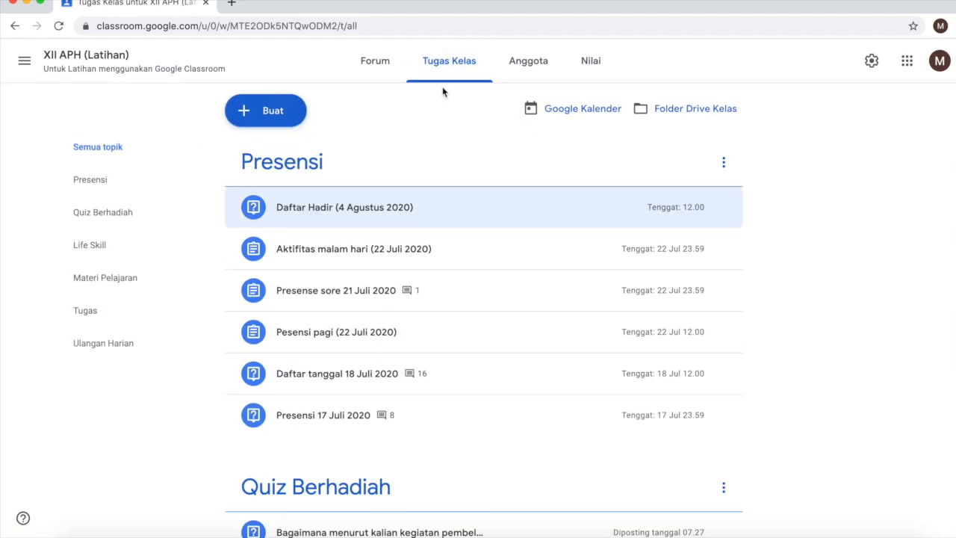
Expand the online-learning opinion question under Quiz Berhadiah to view its submission summary
scroll(447, 81, down, 2)
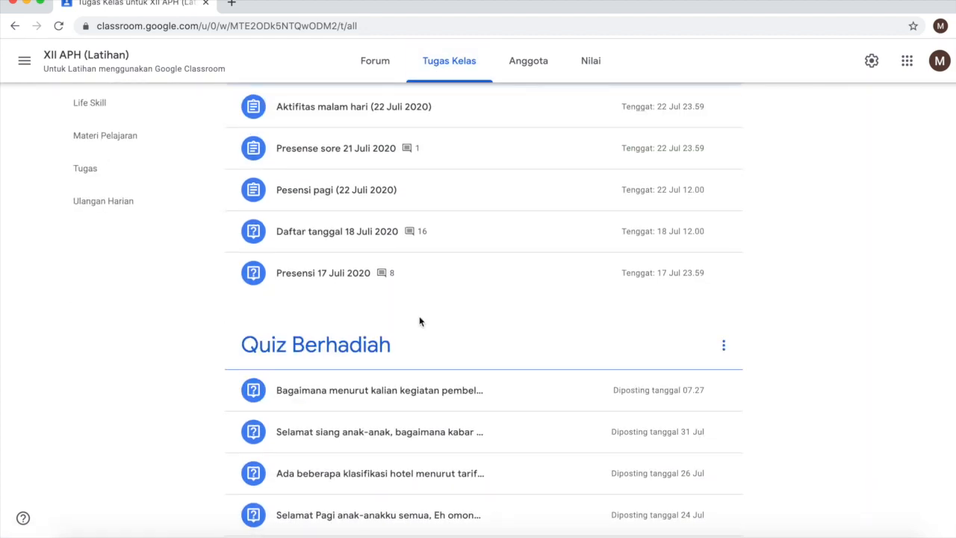
scroll(417, 336, down, 1)
click(401, 380)
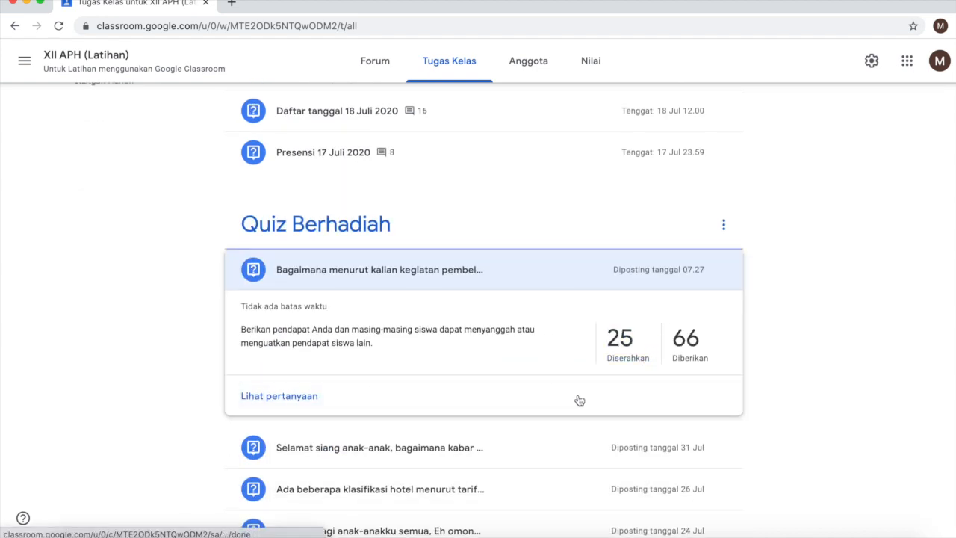
scroll(604, 326, up, 5)
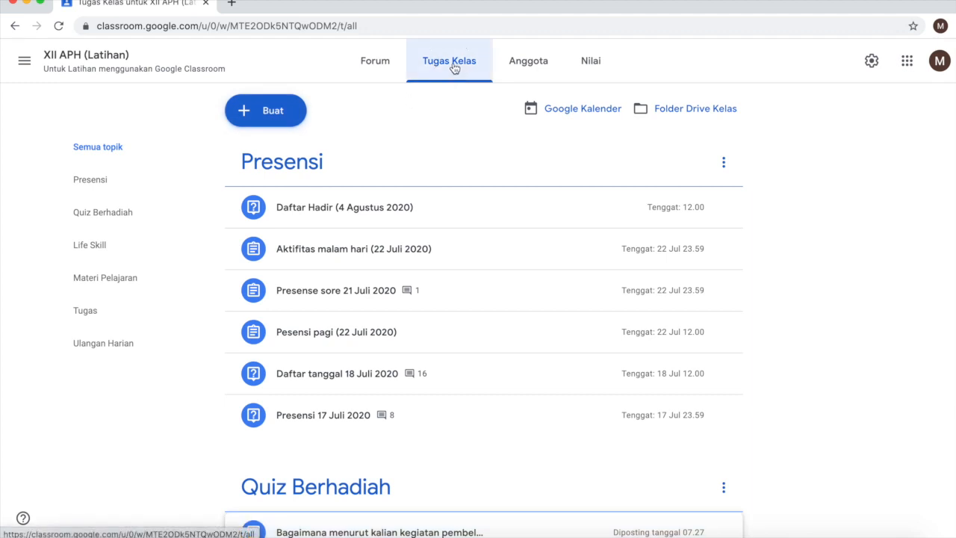
Create a class material titled "Tugas-Tugas Front Office di Hotel" with a greeting, the lesson topic and instructions to open and read the link
click(261, 118)
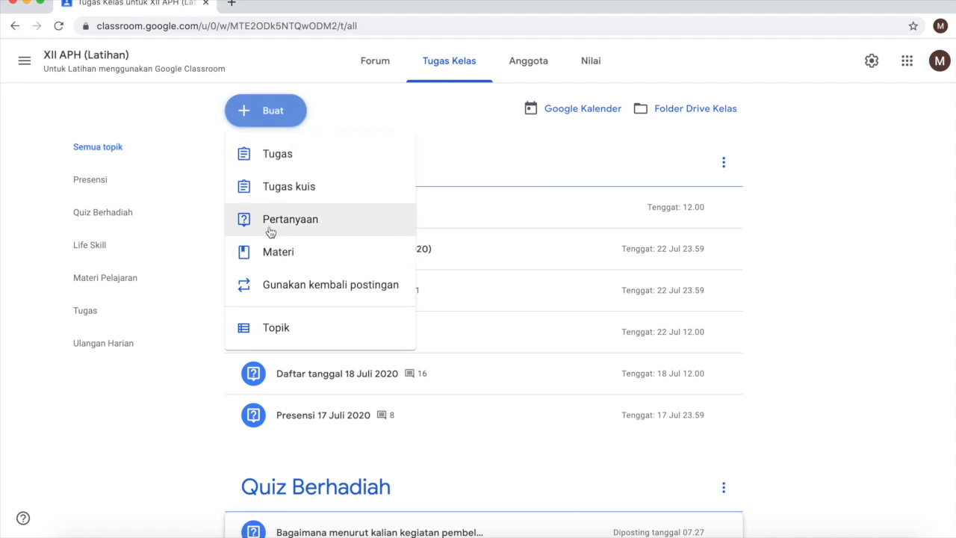
click(273, 254)
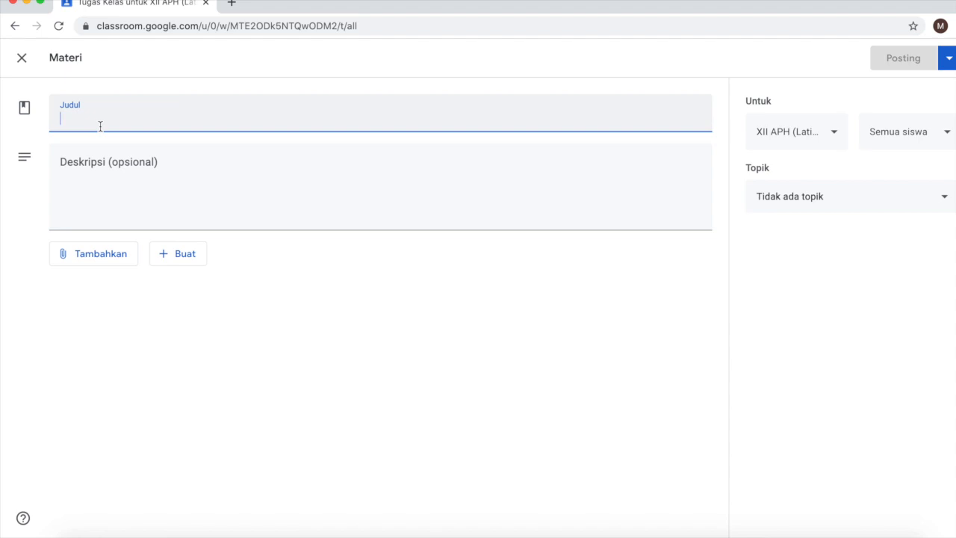
text(T)
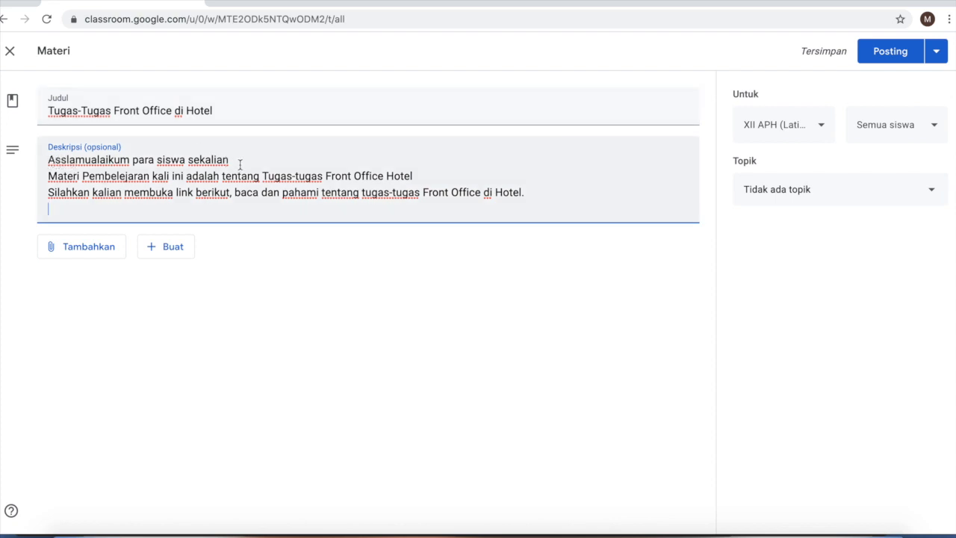
drag(184, 178, 418, 172)
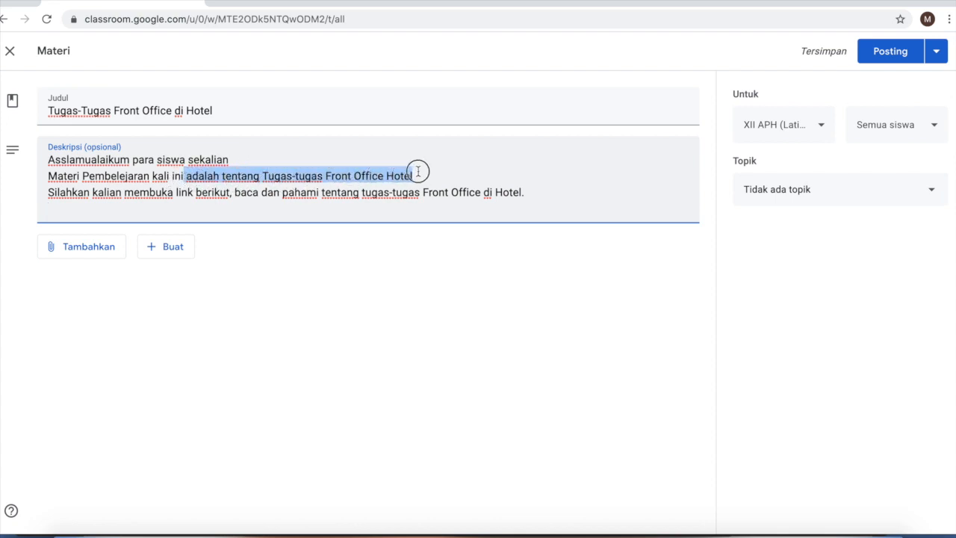
drag(48, 194, 534, 194)
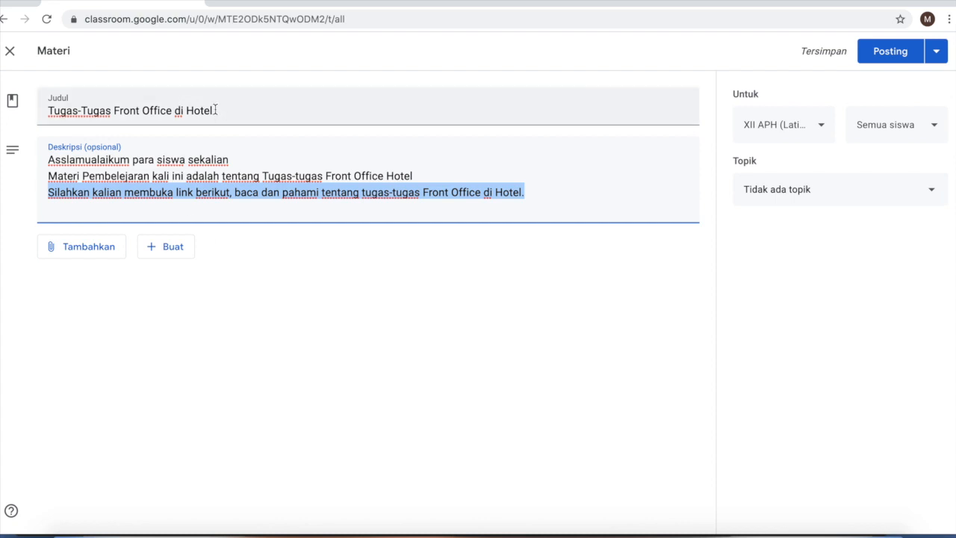
Search Google in a new browser tab for "tugas-tugas front office hotel" and look over the first results
click(220, 4)
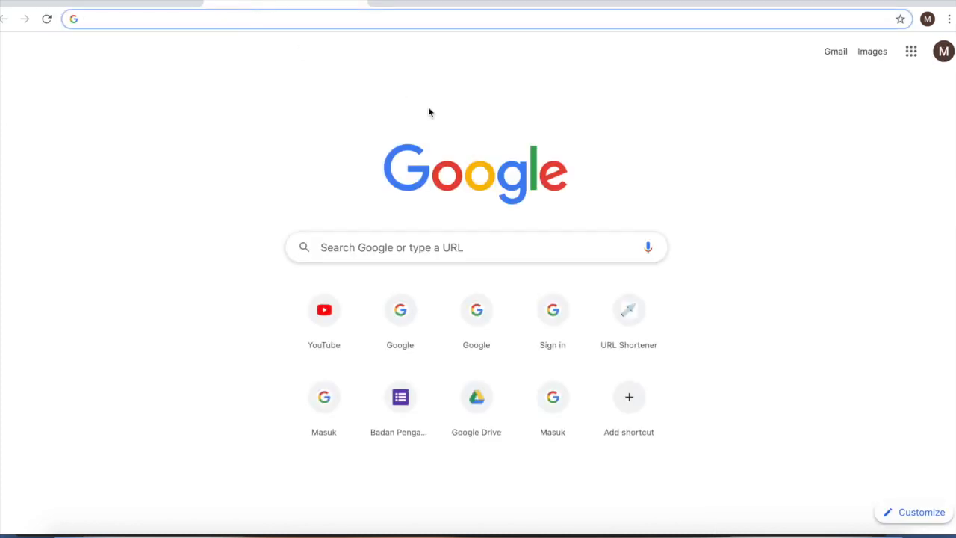
click(375, 247)
text(ugas)
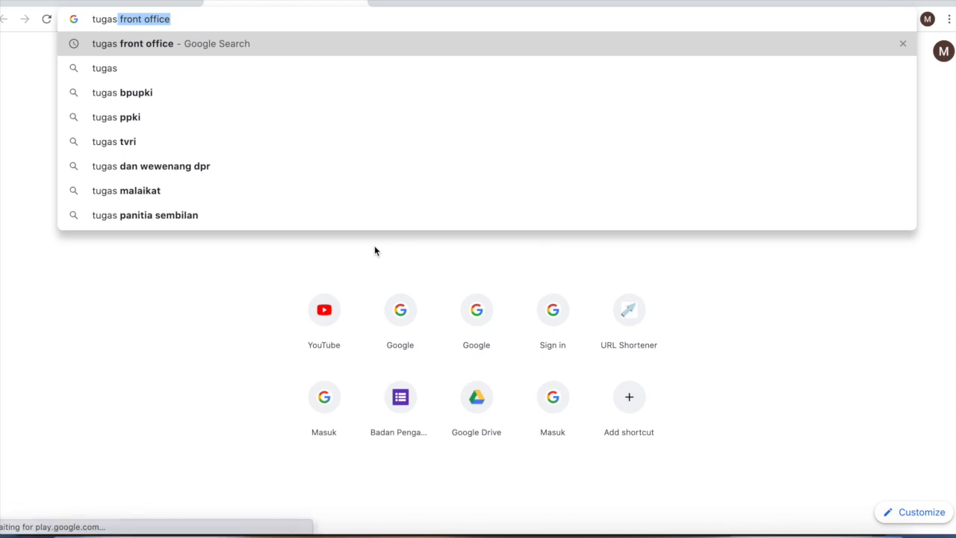
text(-tugas fro)
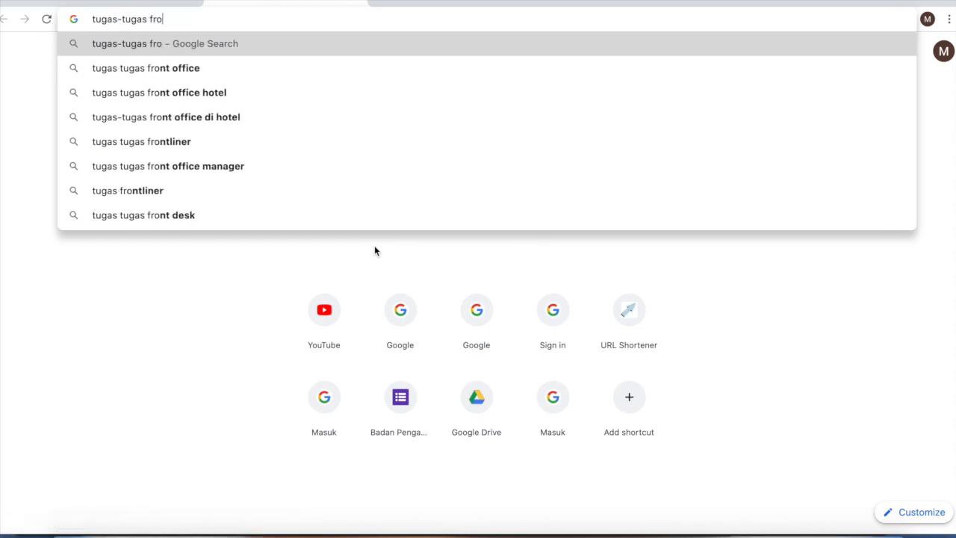
text(nt office hotel)
key(Return)
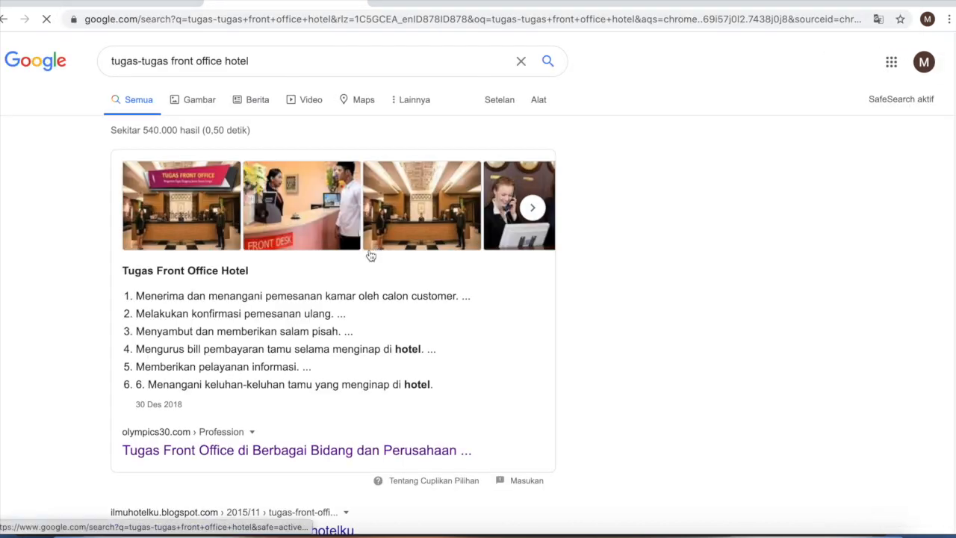
scroll(246, 329, down, 1)
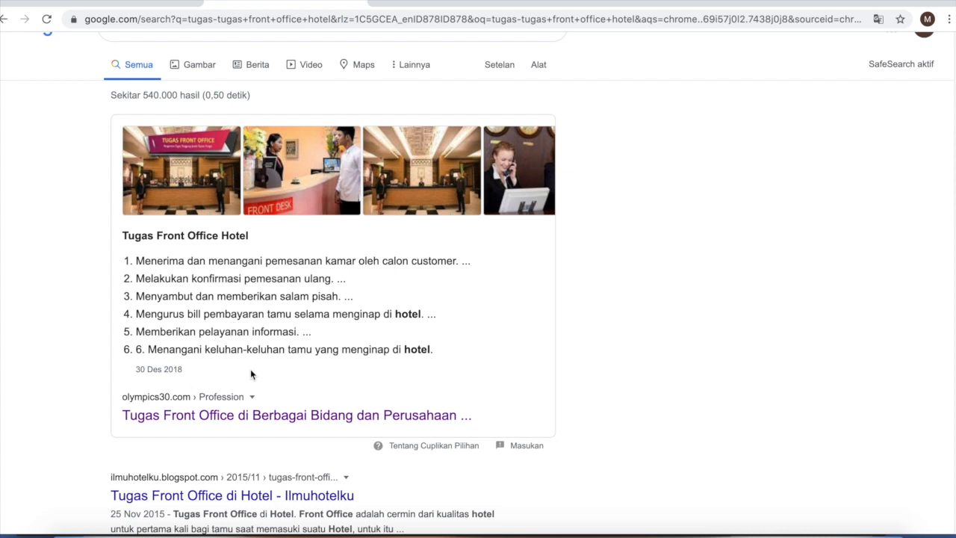
Open the olympics30.com article on front office duties from the search results and jump to its Tugas Front Office Hotel section
scroll(250, 369, down, 1)
click(233, 396)
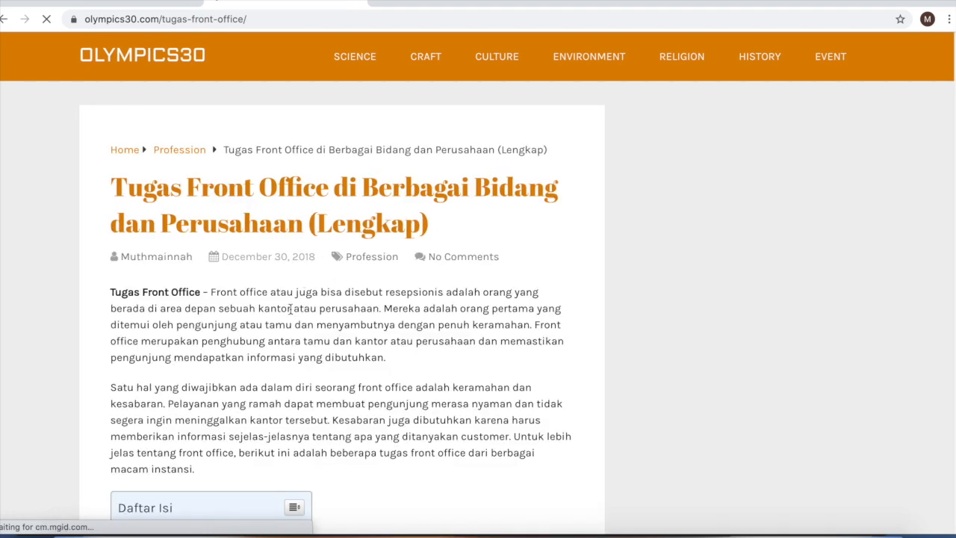
scroll(313, 291, down, 5)
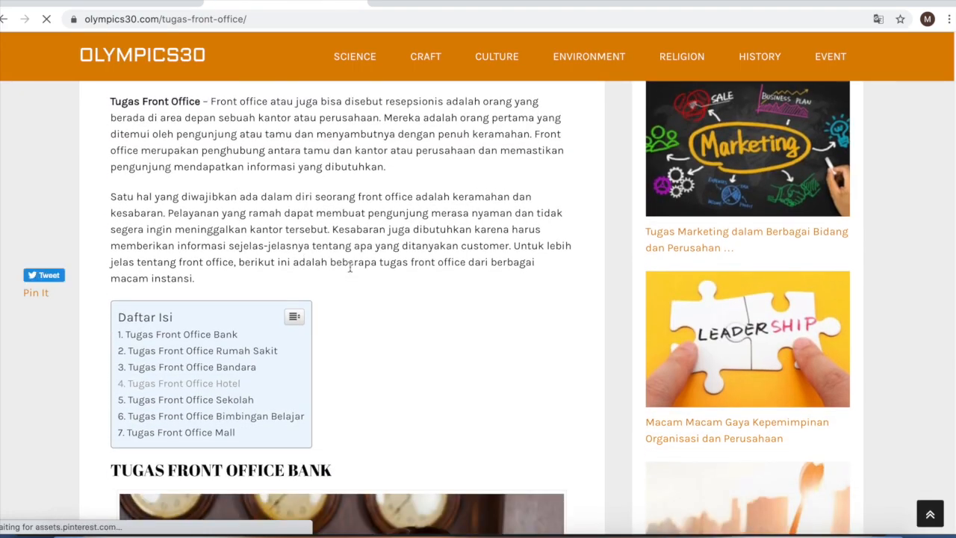
scroll(350, 267, down, 2)
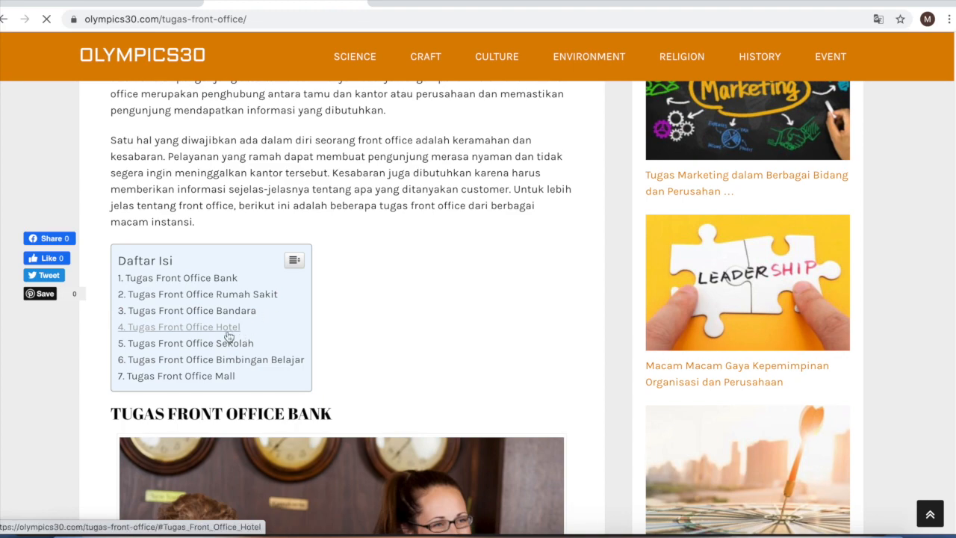
click(218, 328)
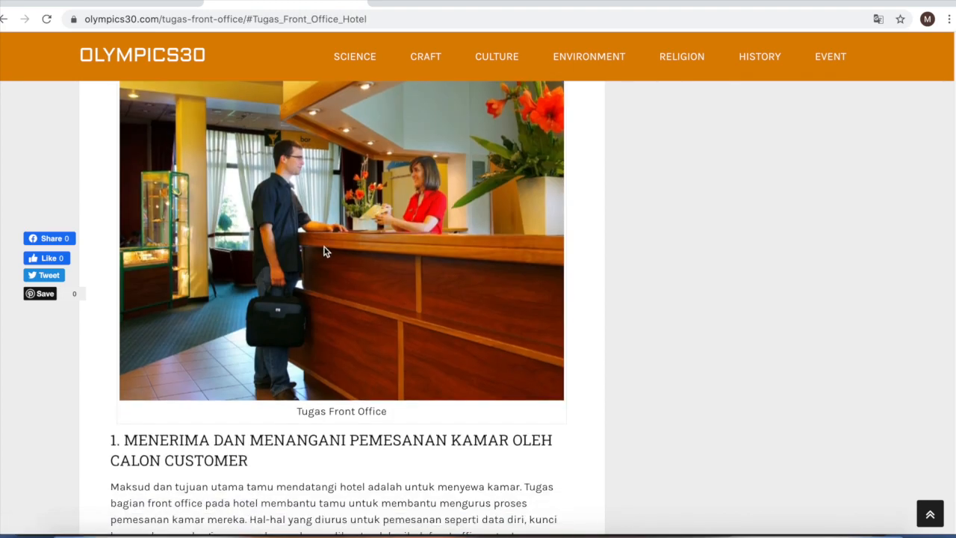
Read through the article's hotel front office duties and skim its airport, hospital and bank sections
scroll(210, 378, down, 3)
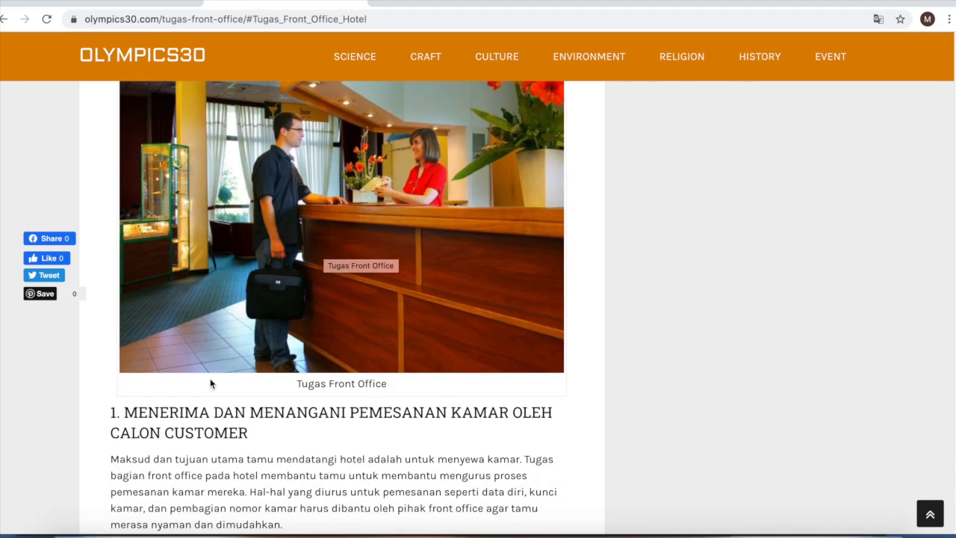
scroll(212, 336, down, 1)
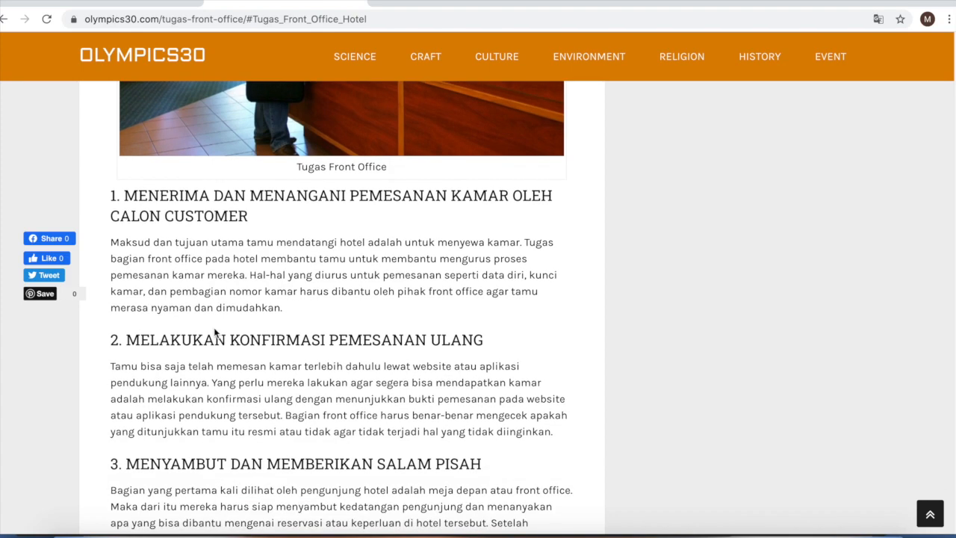
scroll(256, 302, down, 10)
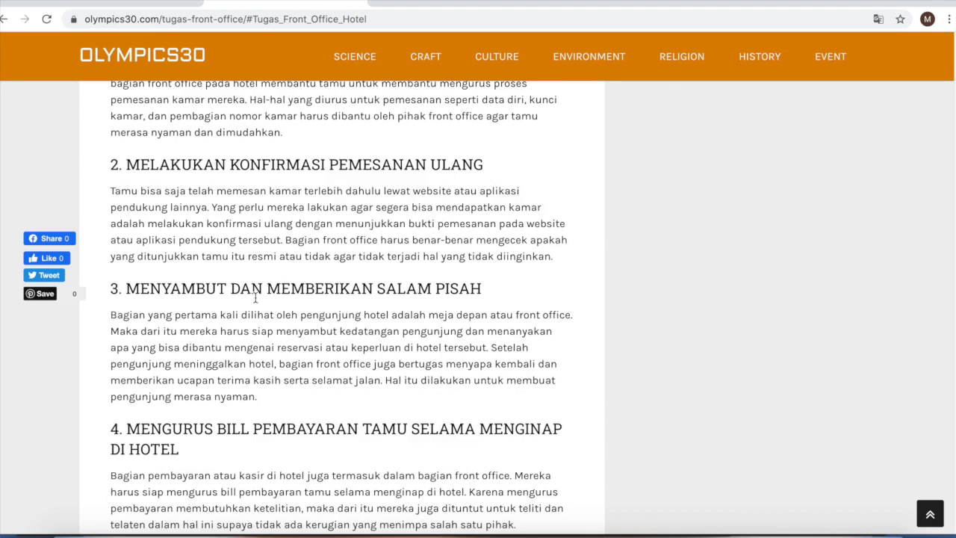
scroll(254, 301, down, 2)
scroll(254, 300, up, 12)
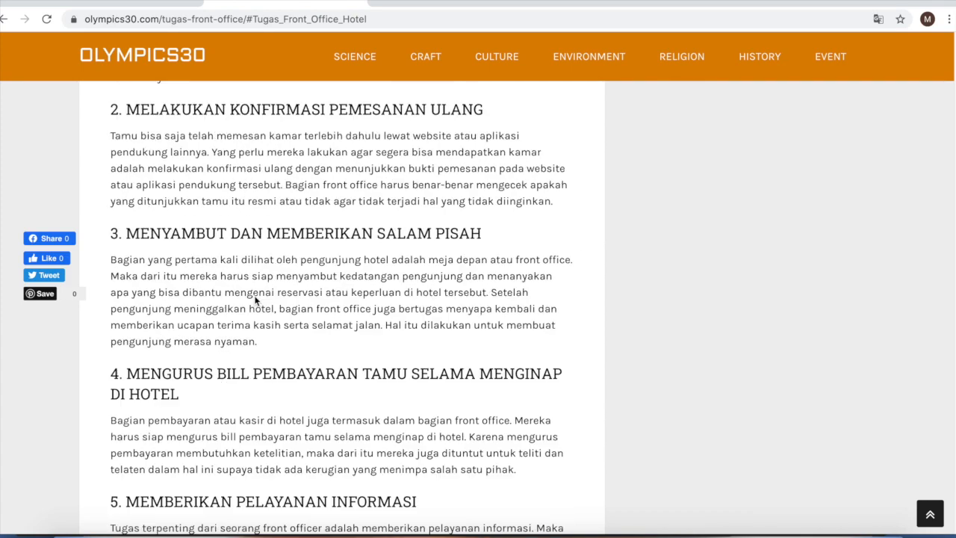
scroll(254, 300, down, 3)
scroll(254, 298, down, 1)
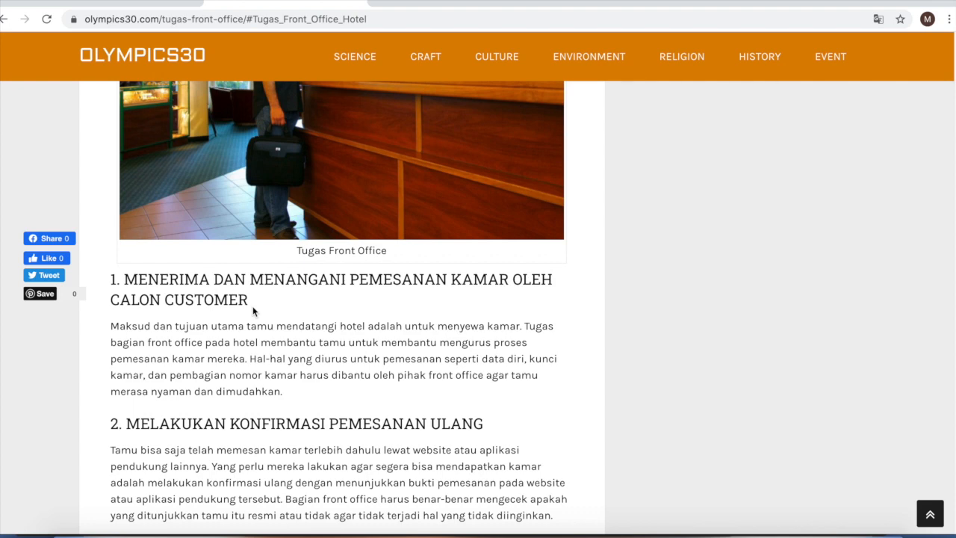
scroll(251, 306, down, 1)
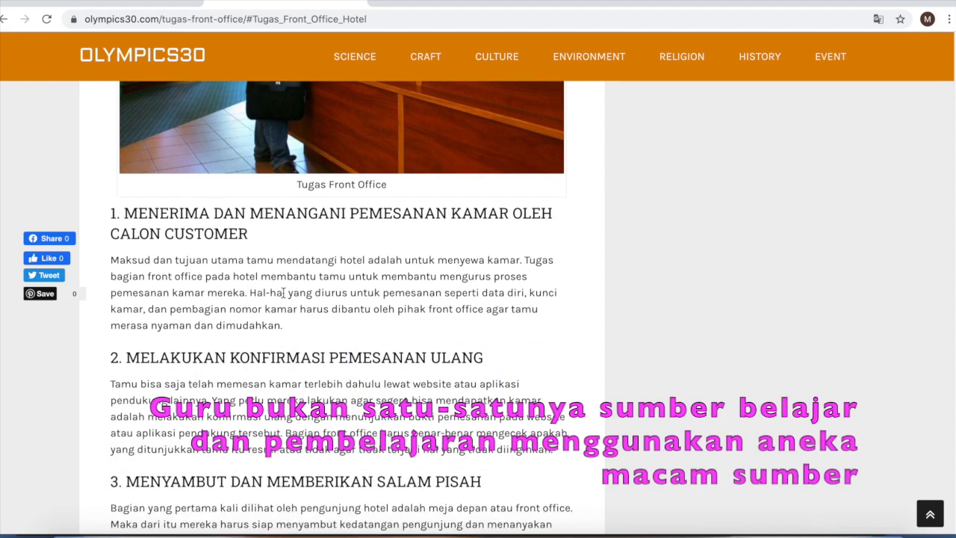
scroll(279, 279, up, 6)
scroll(277, 279, up, 3)
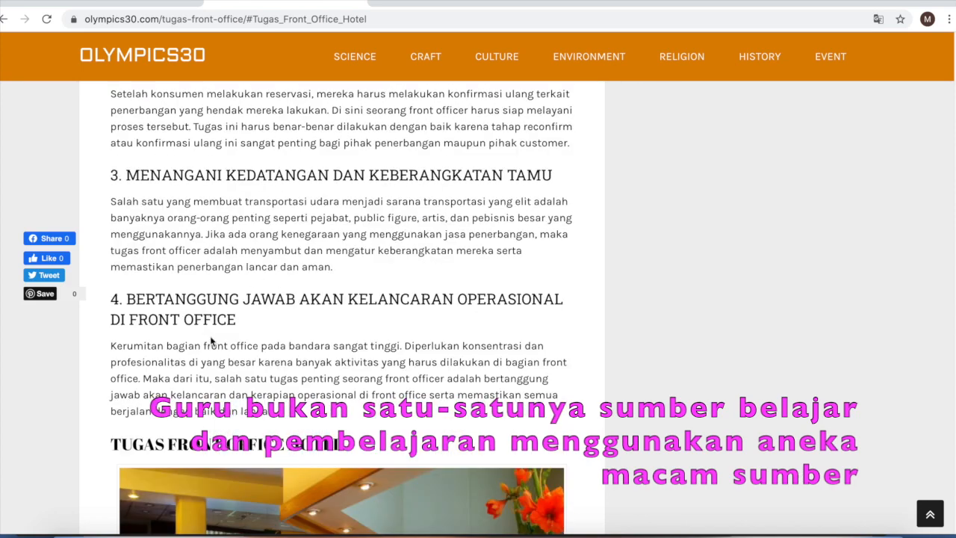
scroll(212, 340, down, 3)
scroll(349, 287, down, 8)
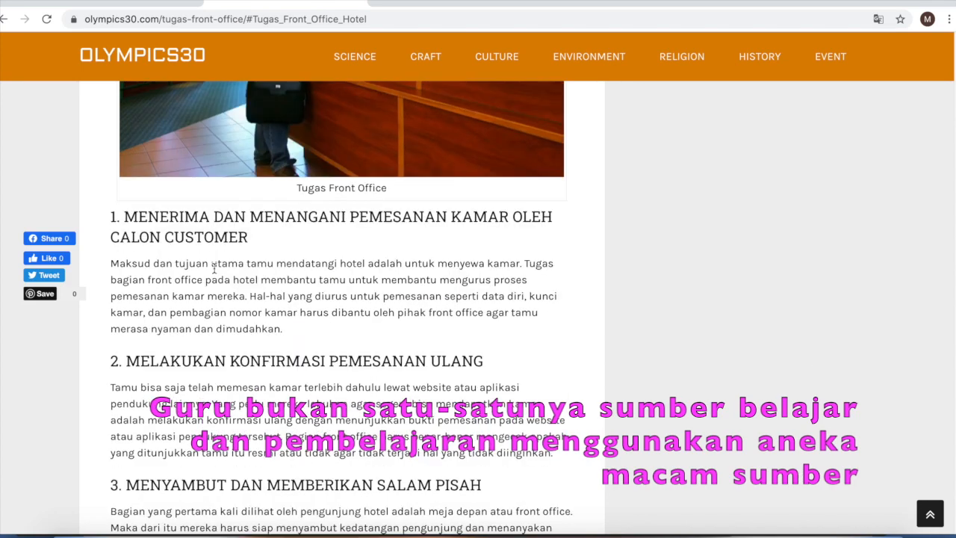
drag(125, 219, 284, 419)
scroll(298, 368, down, 7)
scroll(298, 365, down, 5)
scroll(299, 354, up, 1)
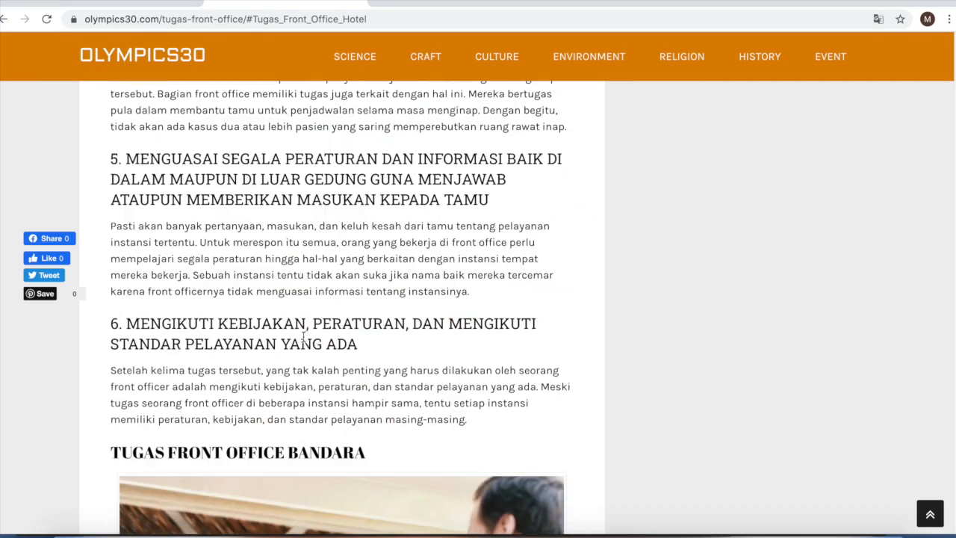
scroll(304, 337, down, 8)
scroll(314, 284, up, 2)
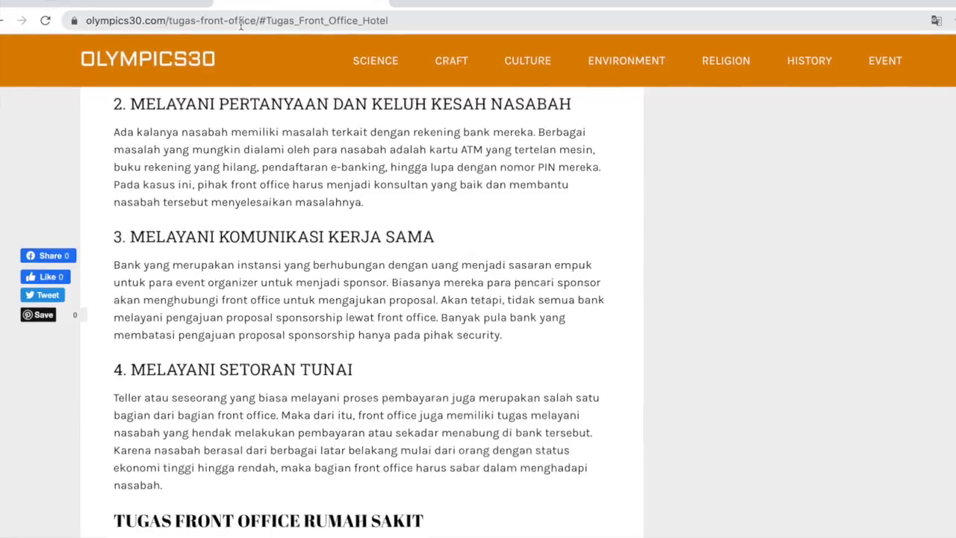
scroll(338, 188, down, 4)
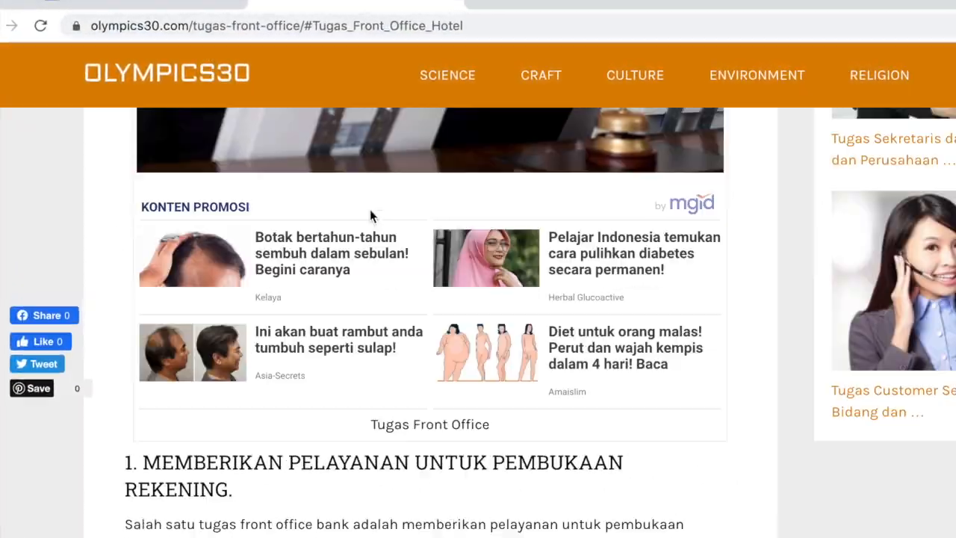
scroll(372, 214, down, 6)
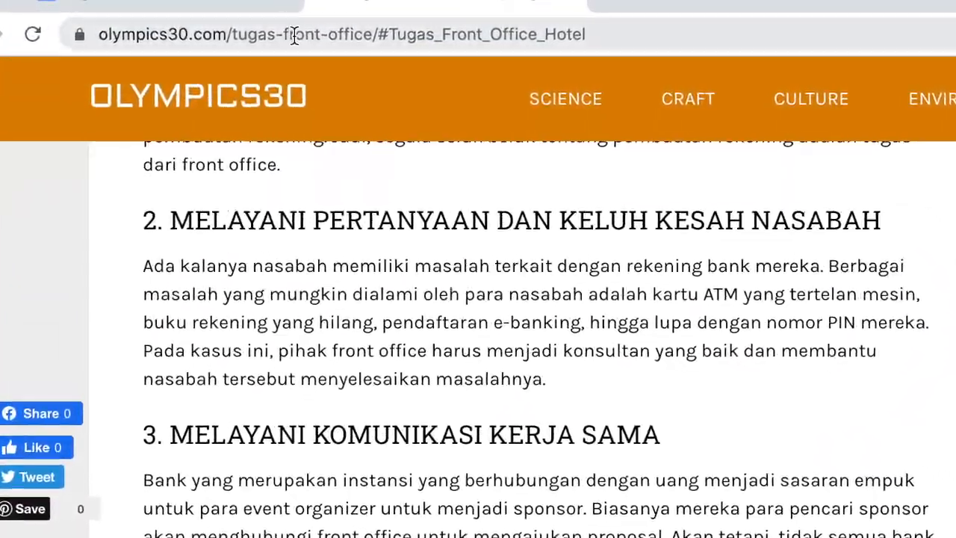
Copy the article's web address into the Classroom material's description below the instructions, separated from them by a blank line
click(241, 29)
key(ctrl+c)
click(683, 41)
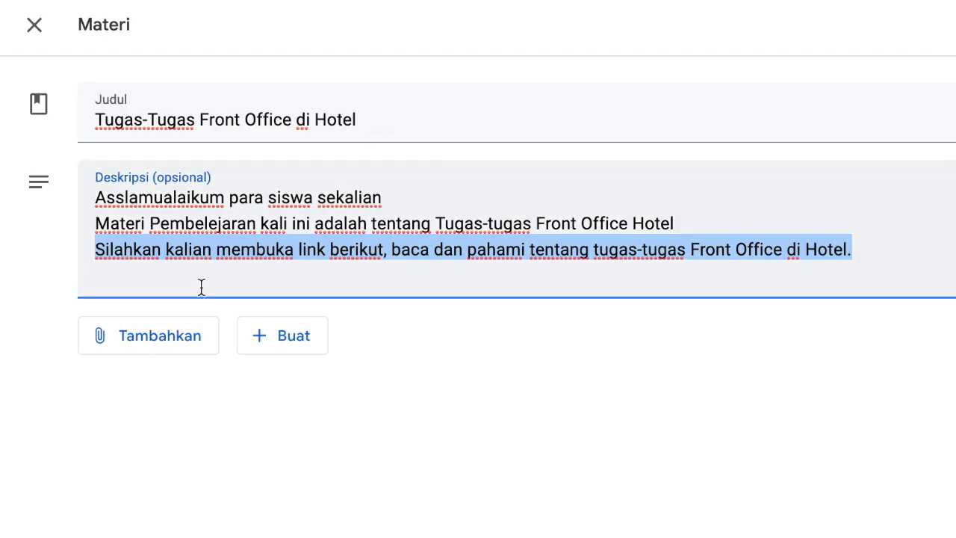
click(199, 286)
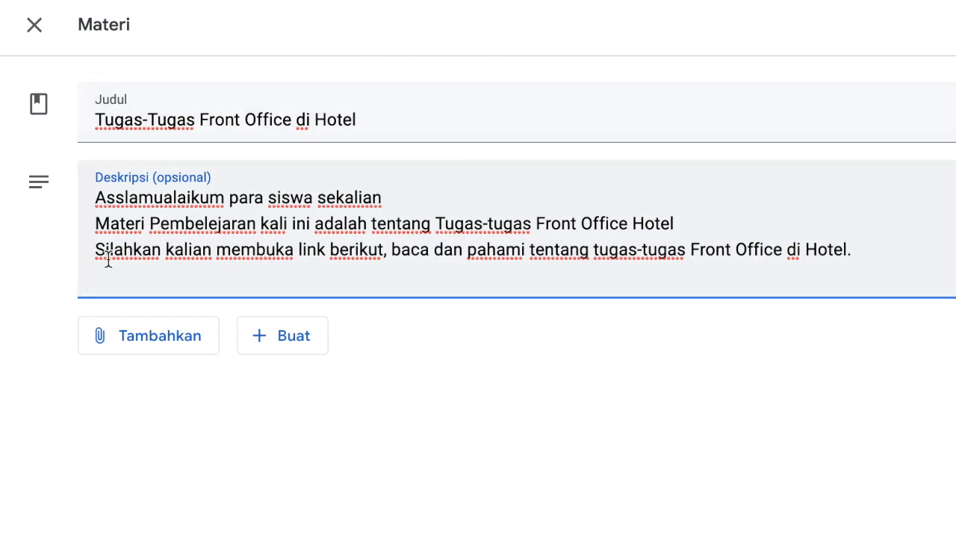
key(ctrl+v)
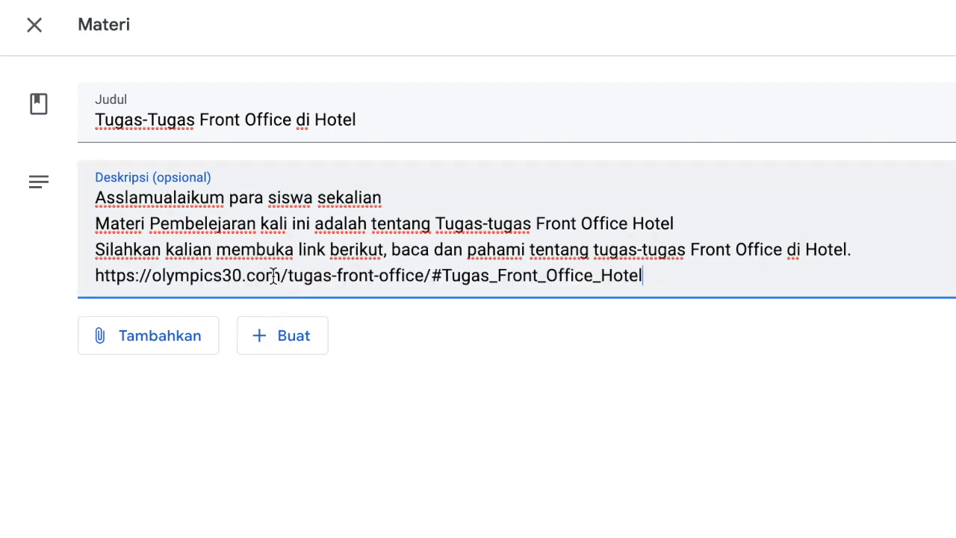
key(Return)
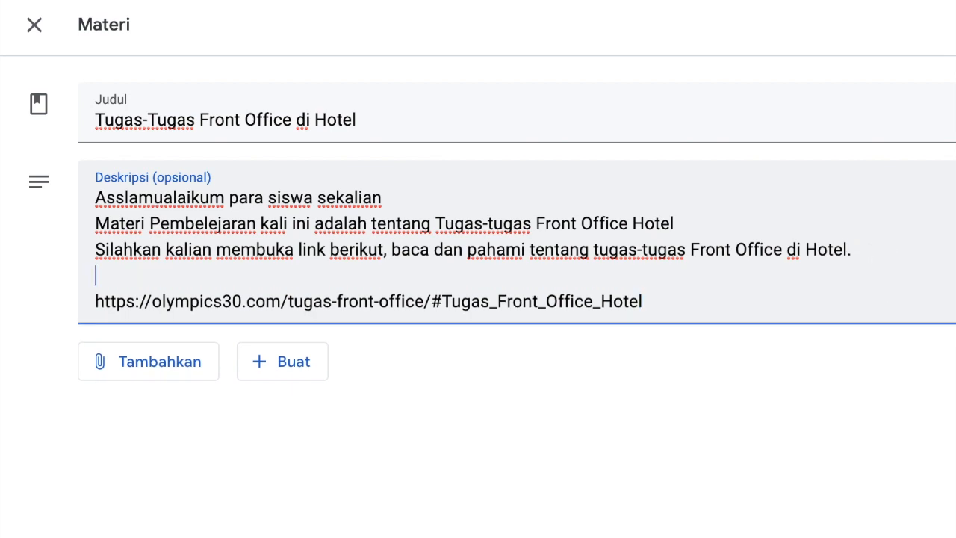
click(164, 374)
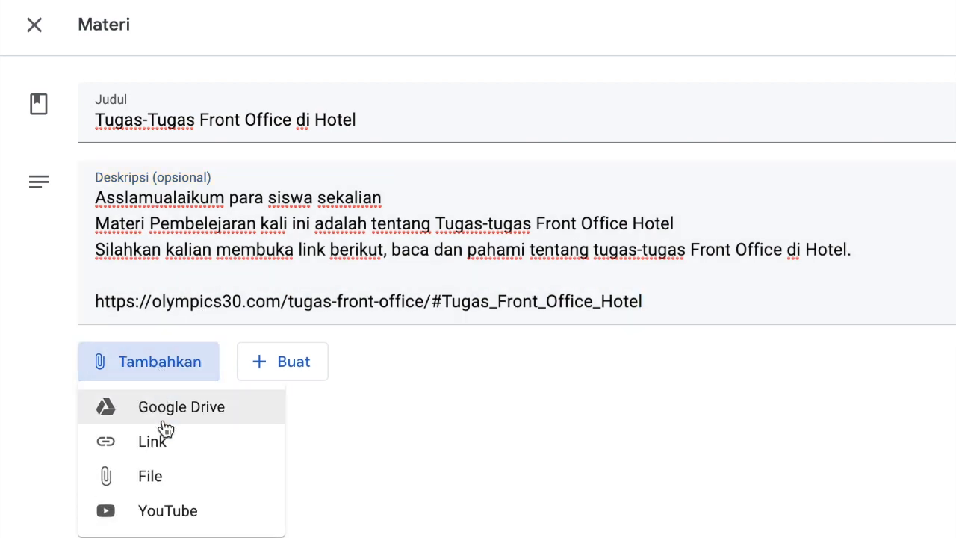
click(153, 448)
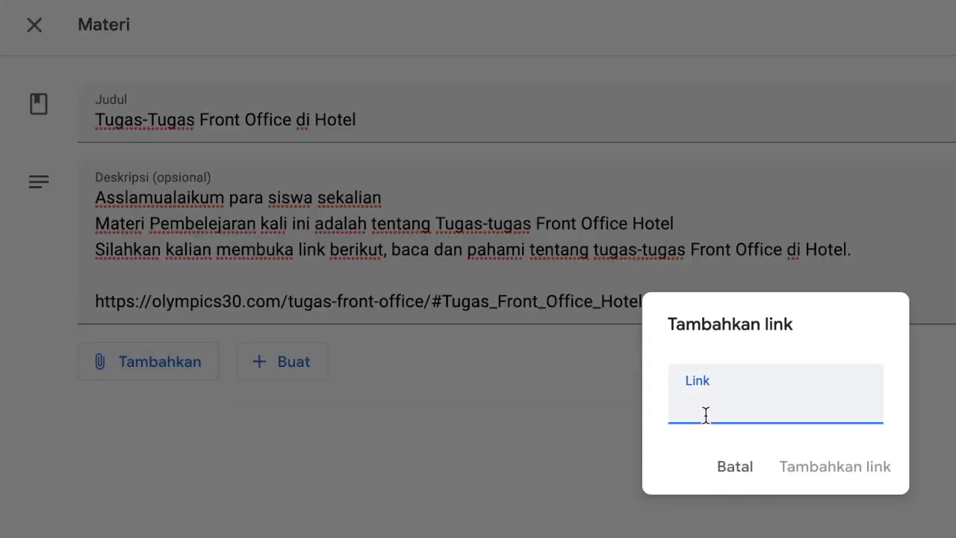
key(ctrl+v)
click(807, 465)
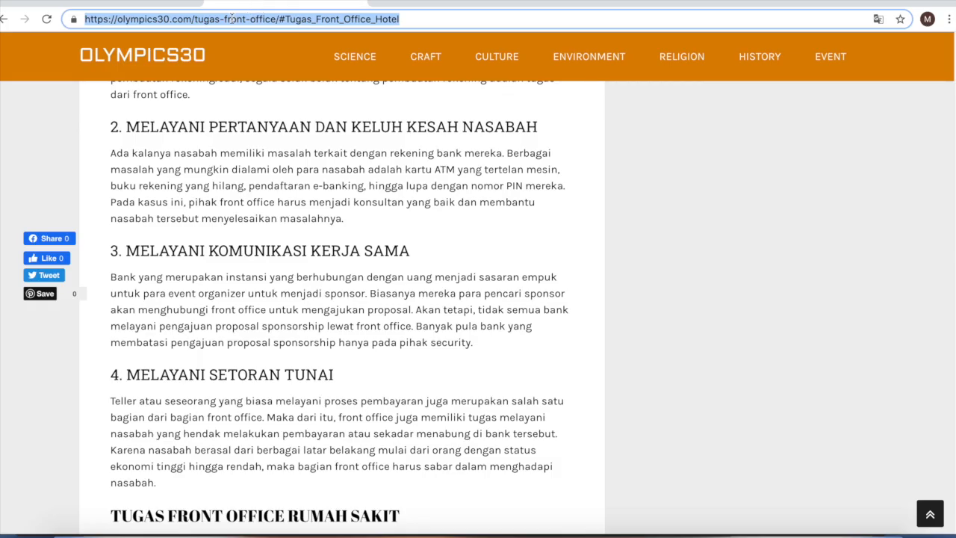
click(145, 6)
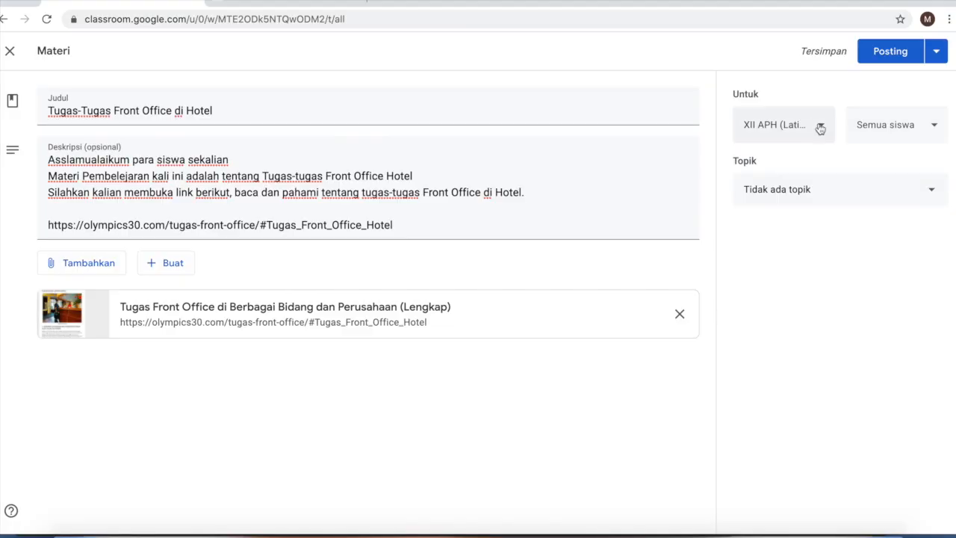
Look over the classes the material can be posted to, leaving only XII APH (Latihan) selected
drag(711, 103, 837, 222)
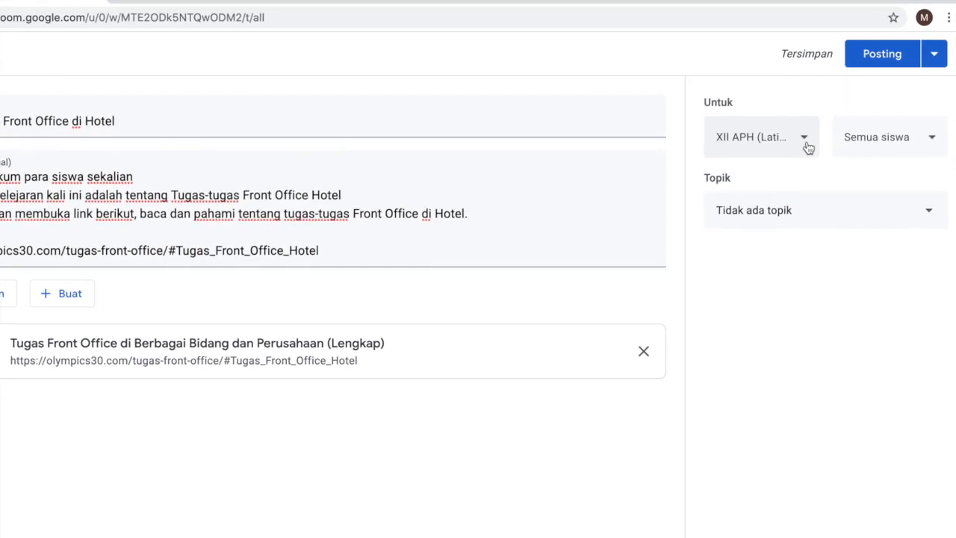
click(811, 141)
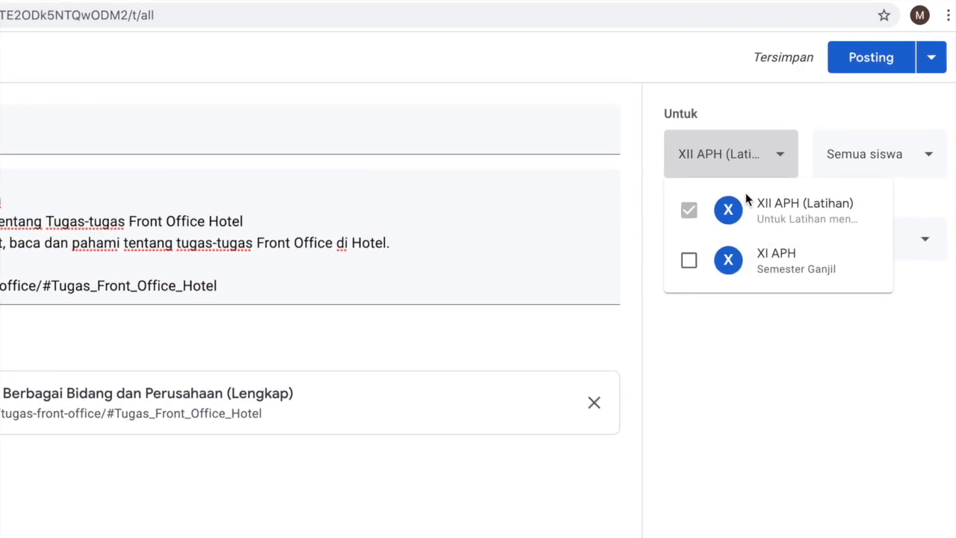
click(678, 270)
click(678, 269)
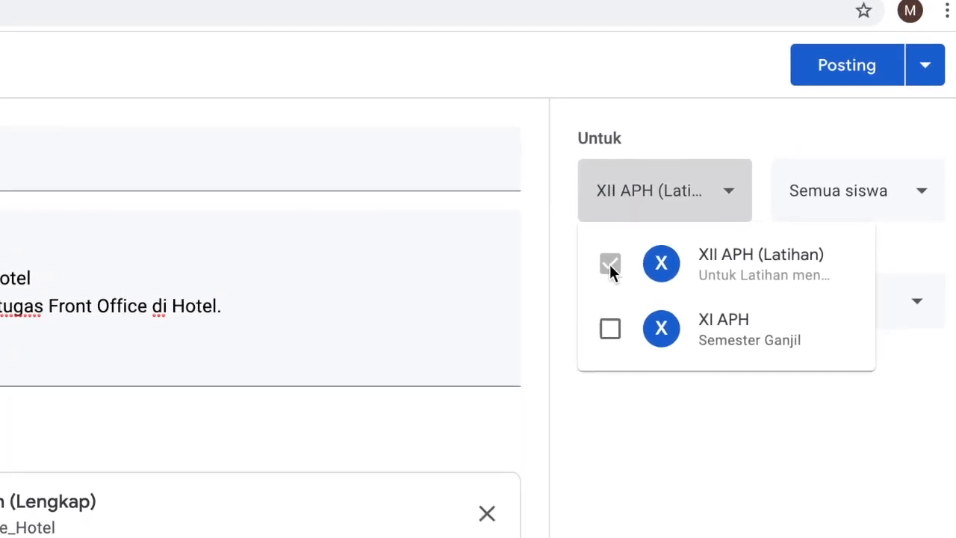
click(851, 220)
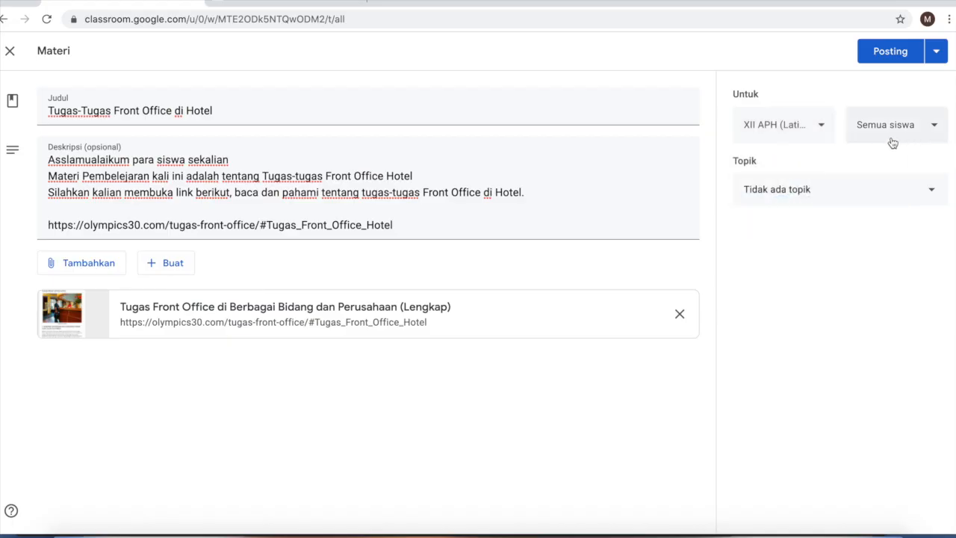
Check the student recipients, keeping Semua siswa, and file the material under the topic Materi Pelajaran
click(932, 133)
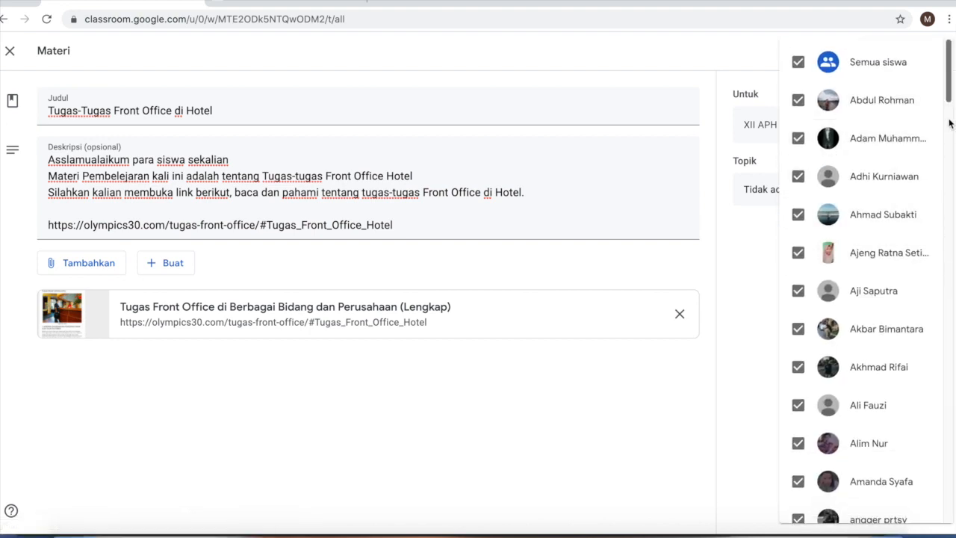
click(950, 123)
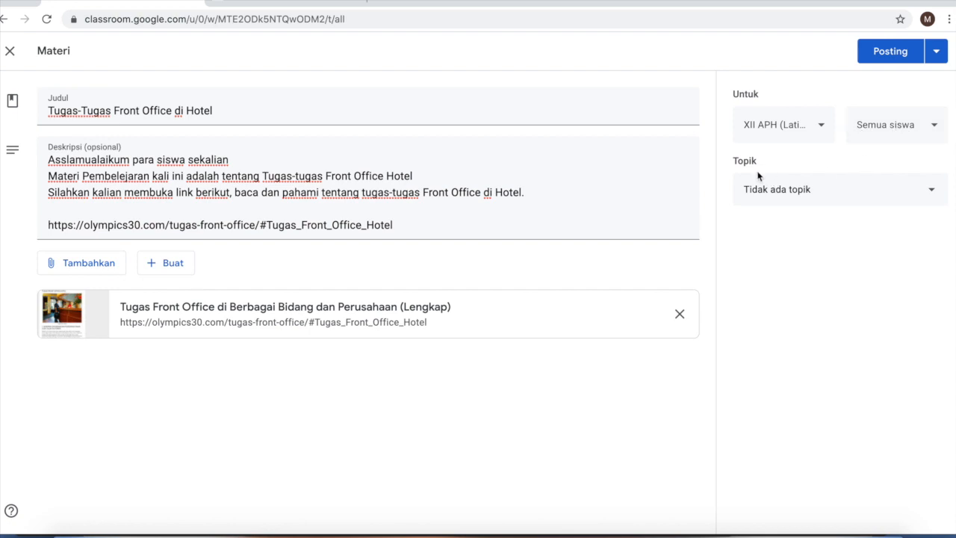
click(808, 199)
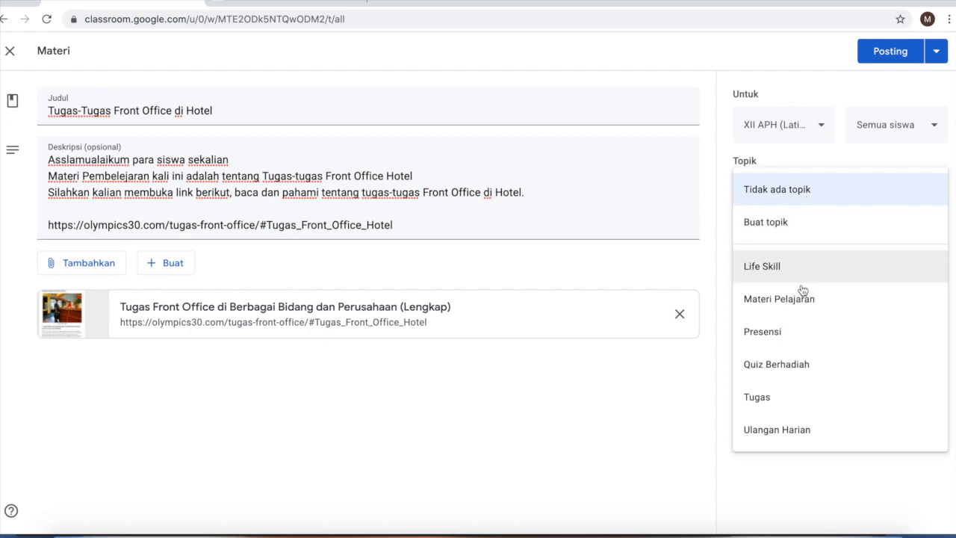
click(767, 301)
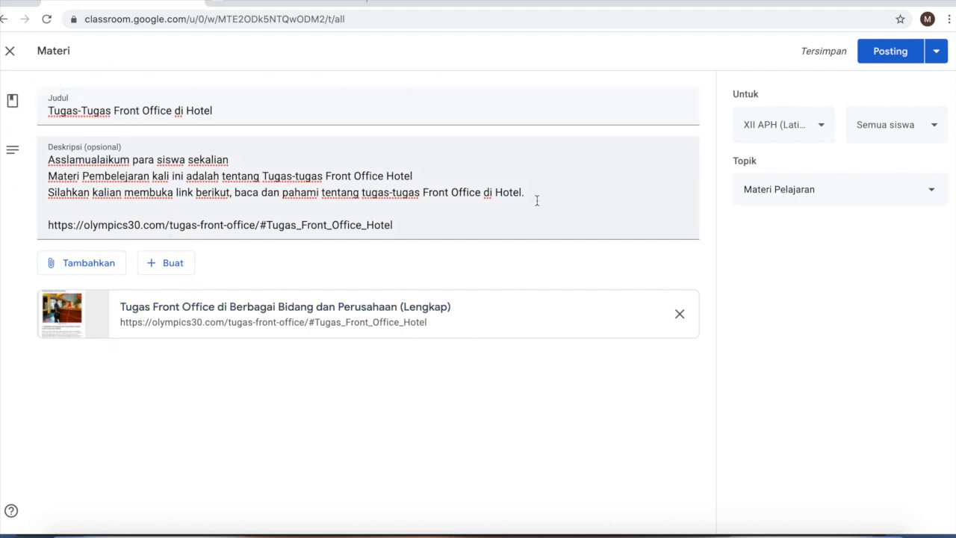
Try scheduling the material for 5 Agu 2020 at 07:00, but cancel without scheduling it
click(937, 52)
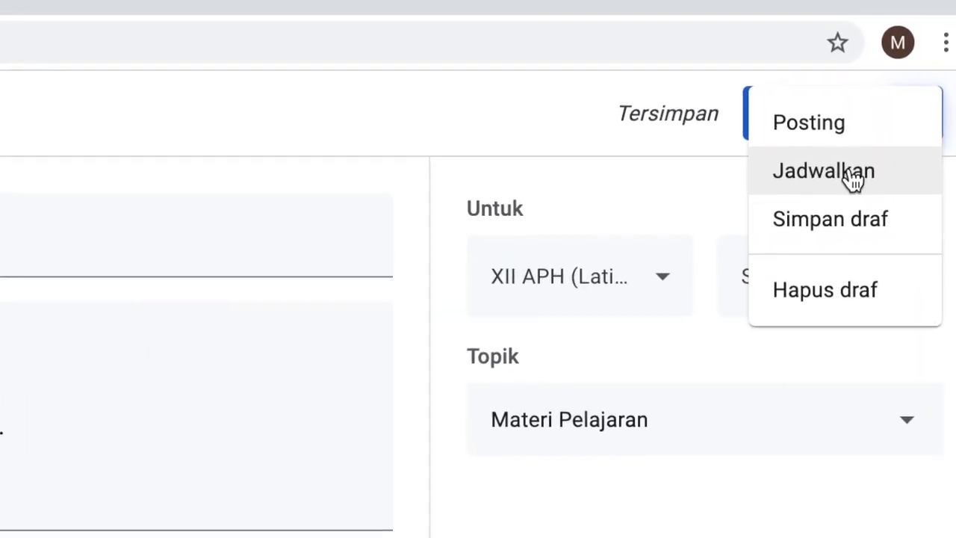
click(853, 176)
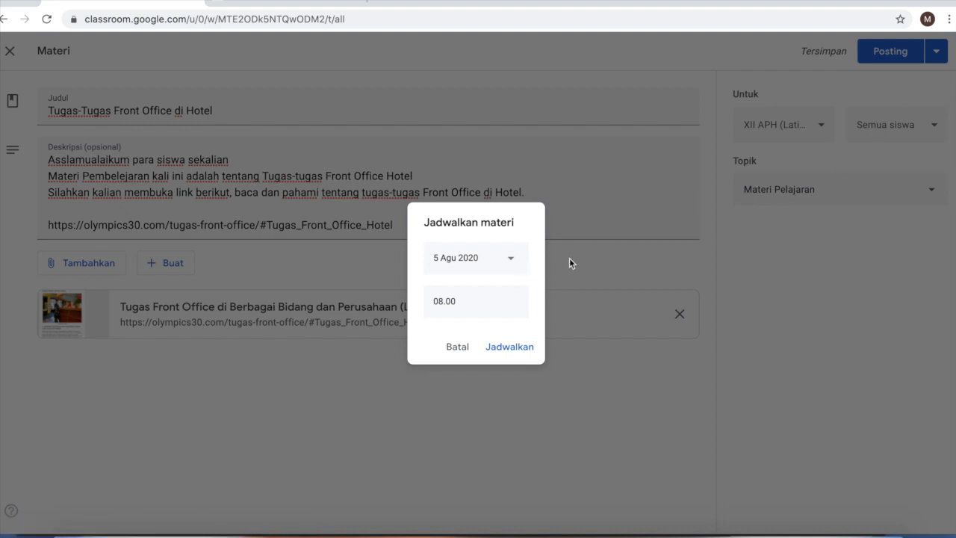
click(512, 260)
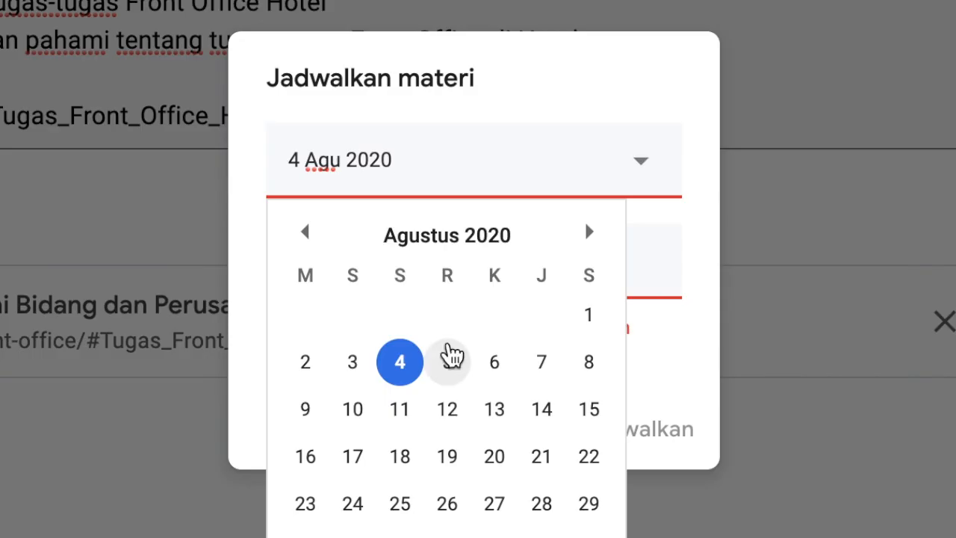
click(502, 344)
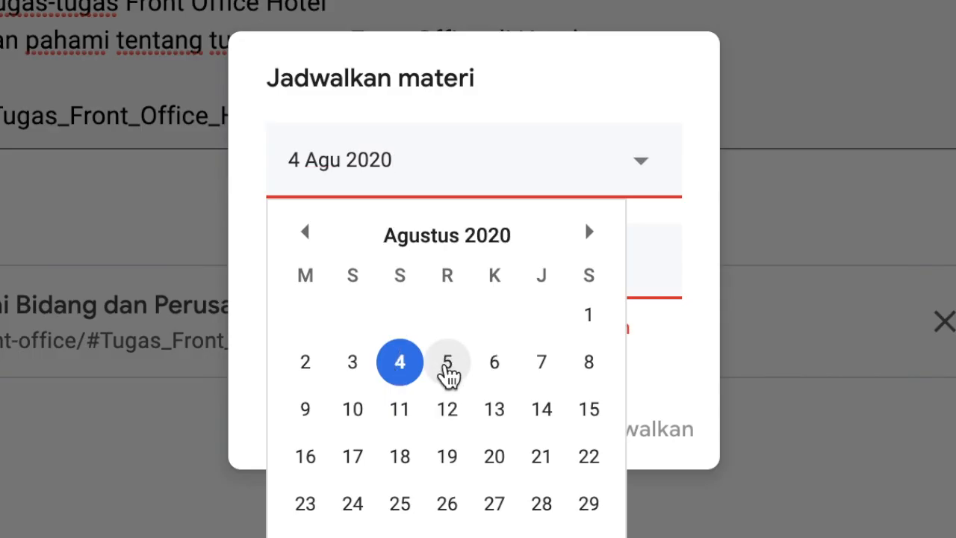
drag(440, 294, 327, 284)
drag(464, 277, 364, 296)
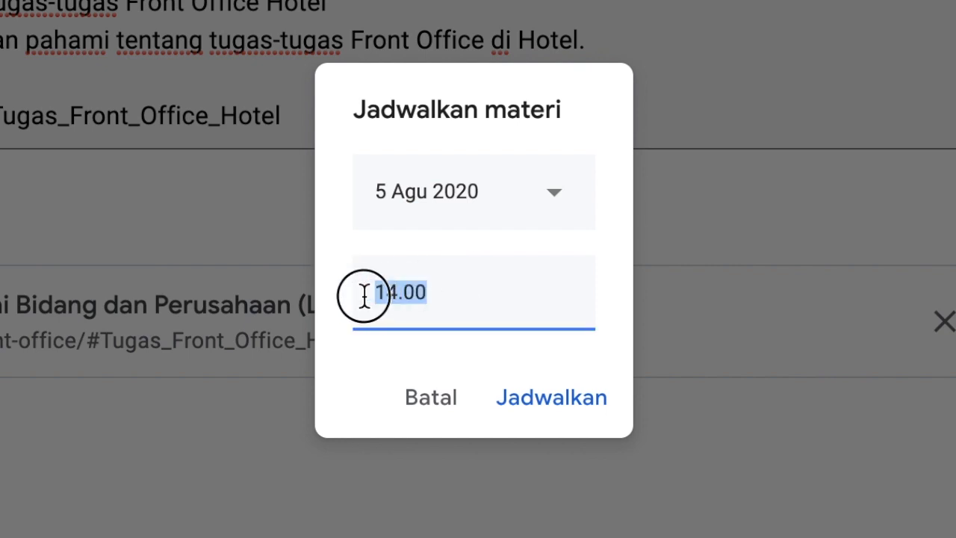
text(07)
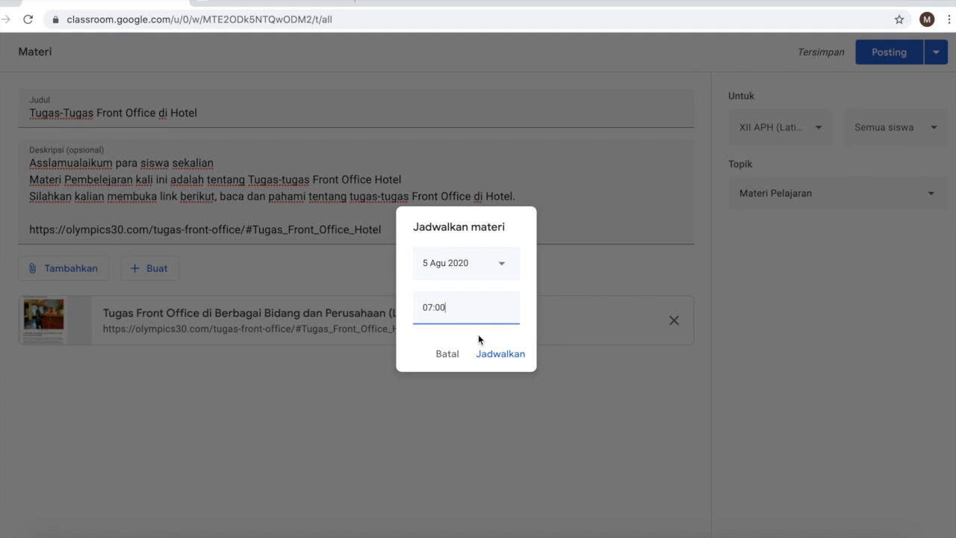
click(447, 354)
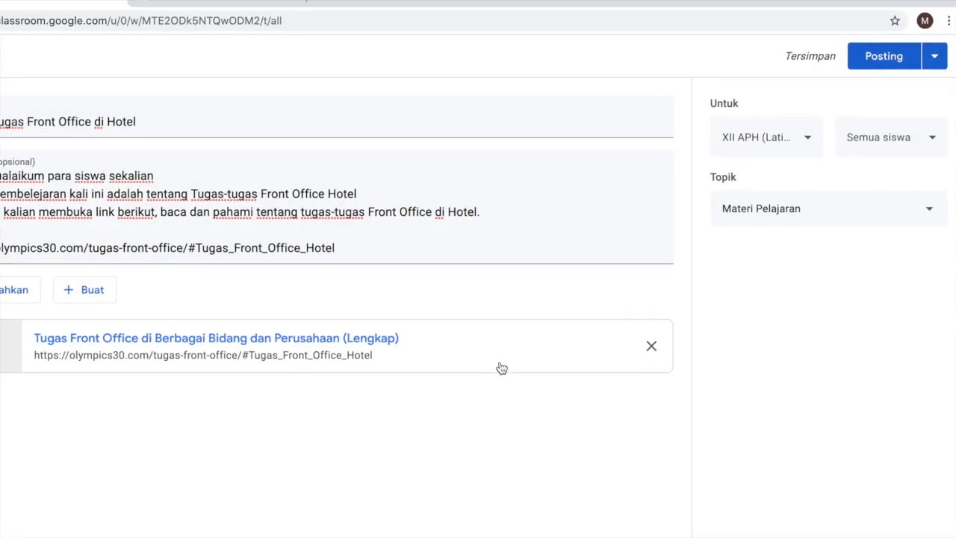
Post the Tugas-Tugas Front Office di Hotel material to the class immediately
click(935, 56)
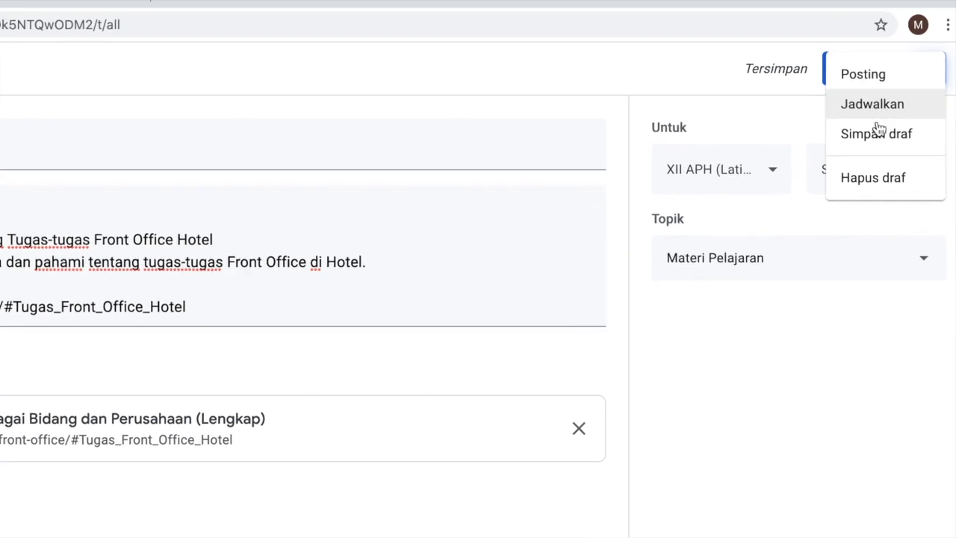
click(739, 144)
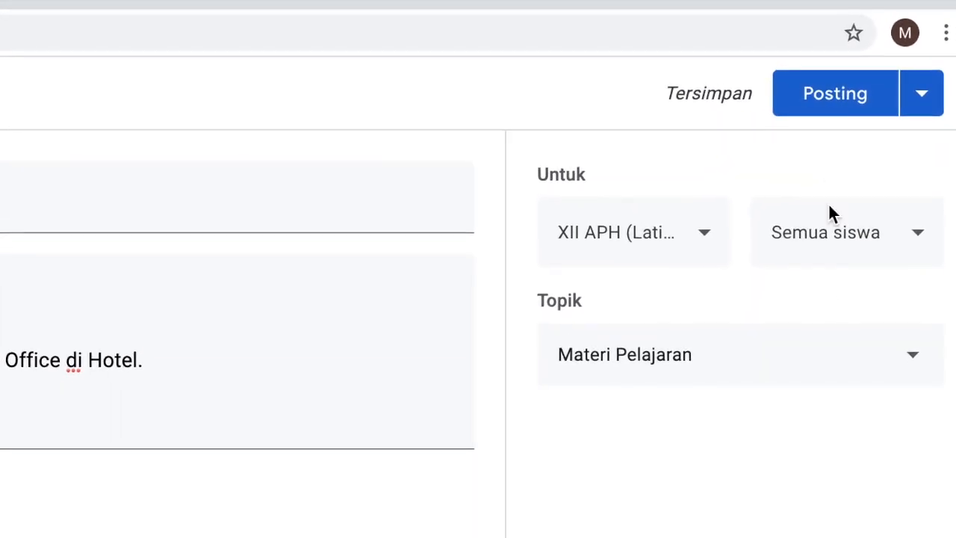
click(811, 114)
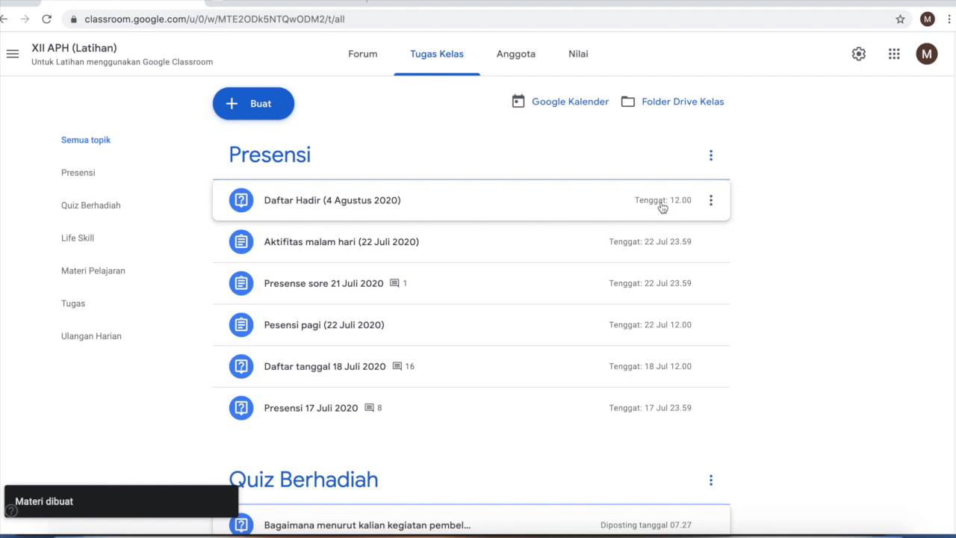
Examine the posted Tugas-Tugas Front Office di Hotel material under the topic Materi Pelajaran, including its description and attached link
scroll(502, 301, down, 8)
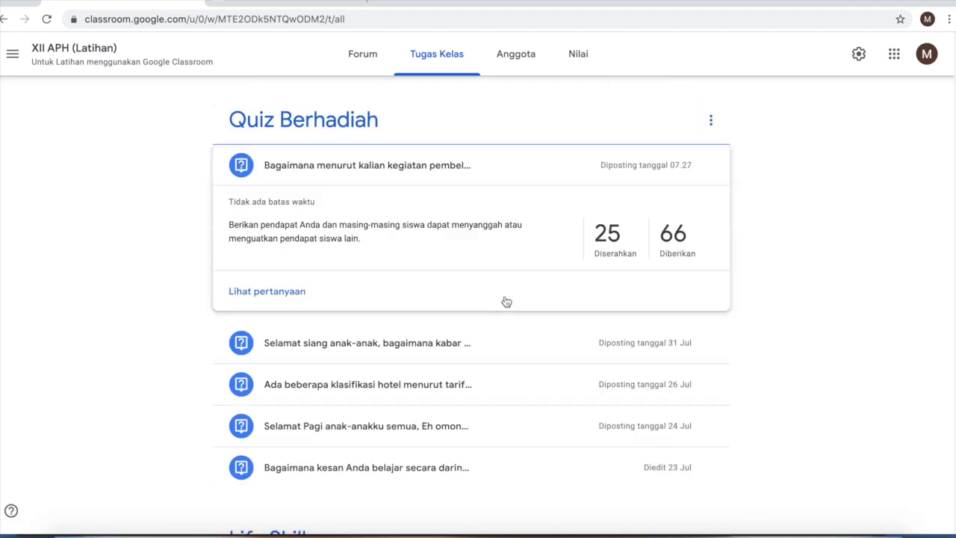
scroll(496, 294, down, 4)
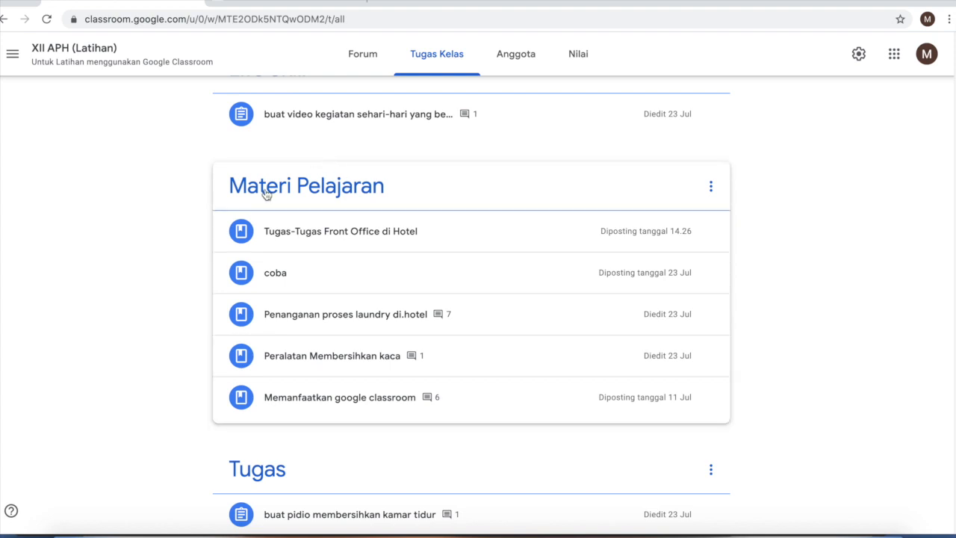
click(333, 231)
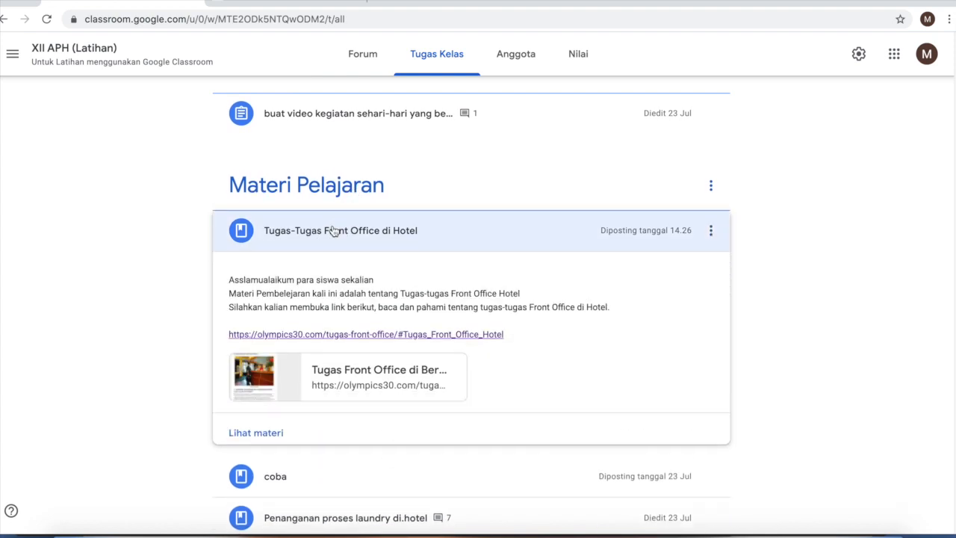
scroll(425, 313, down, 1)
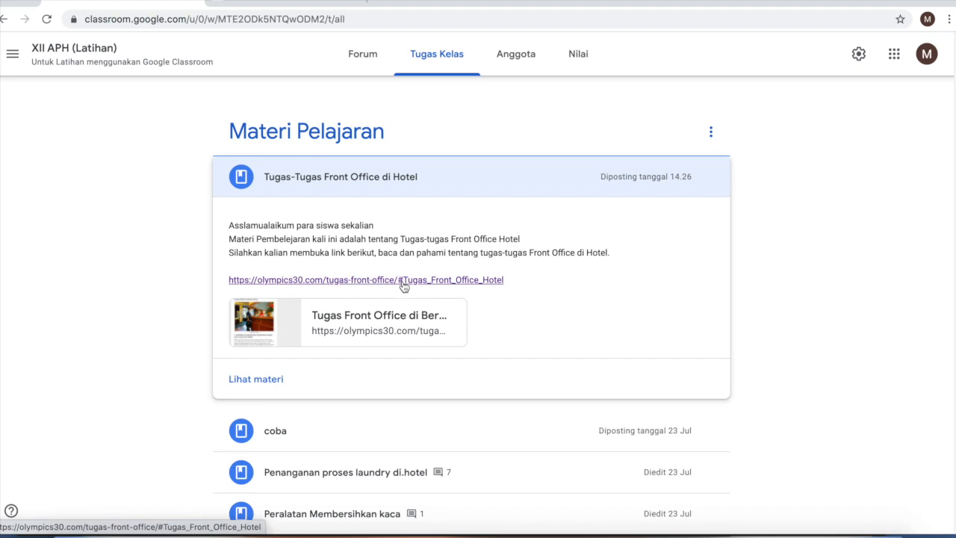
drag(230, 320, 219, 324)
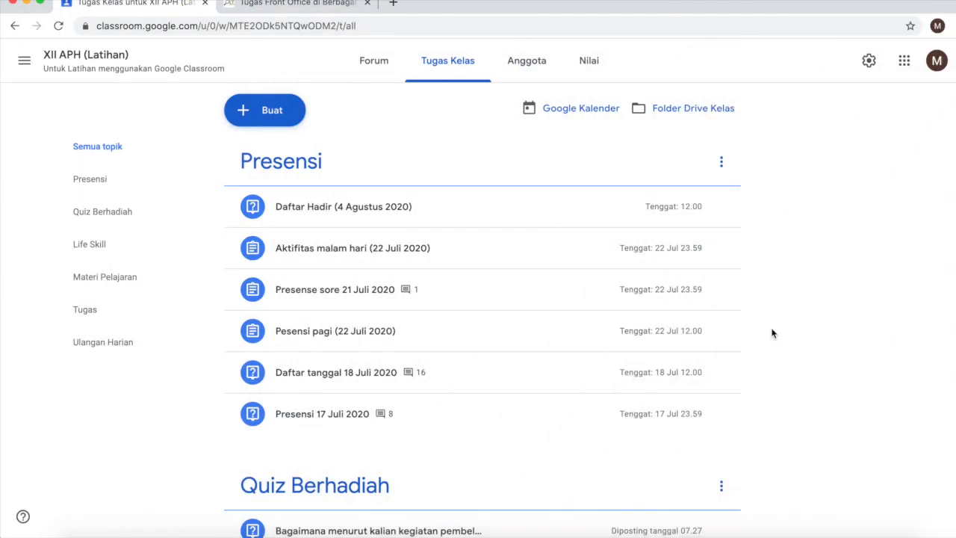
scroll(772, 327, down, 2)
scroll(777, 324, down, 4)
scroll(779, 326, down, 3)
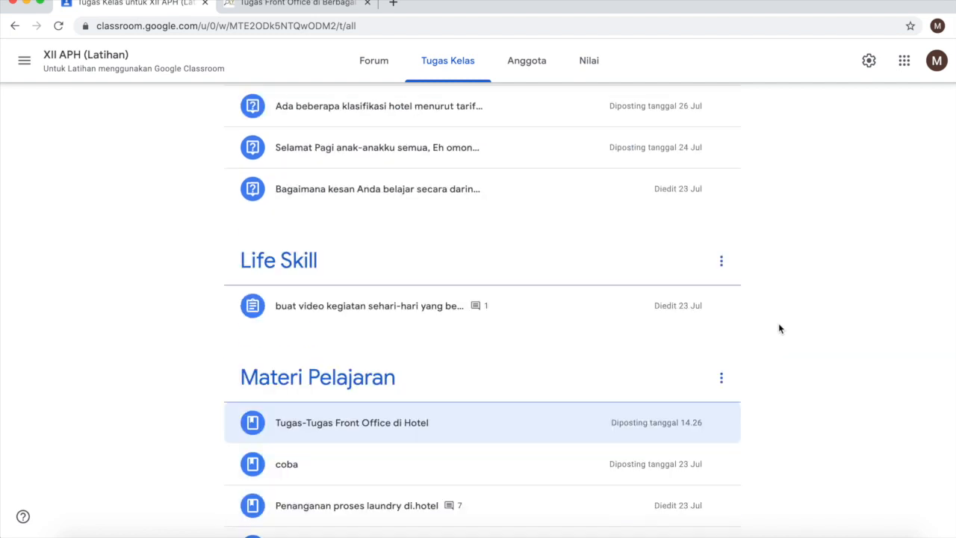
scroll(778, 325, down, 2)
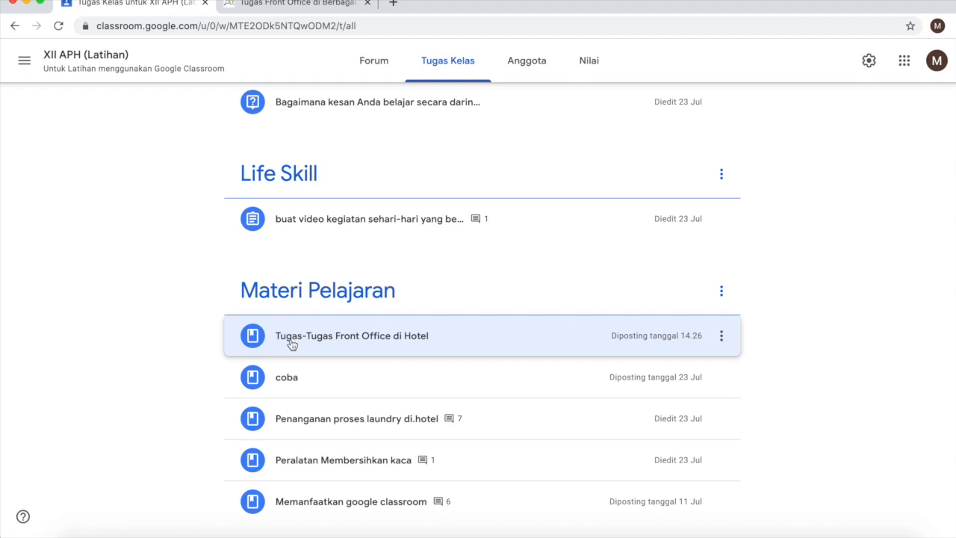
click(387, 341)
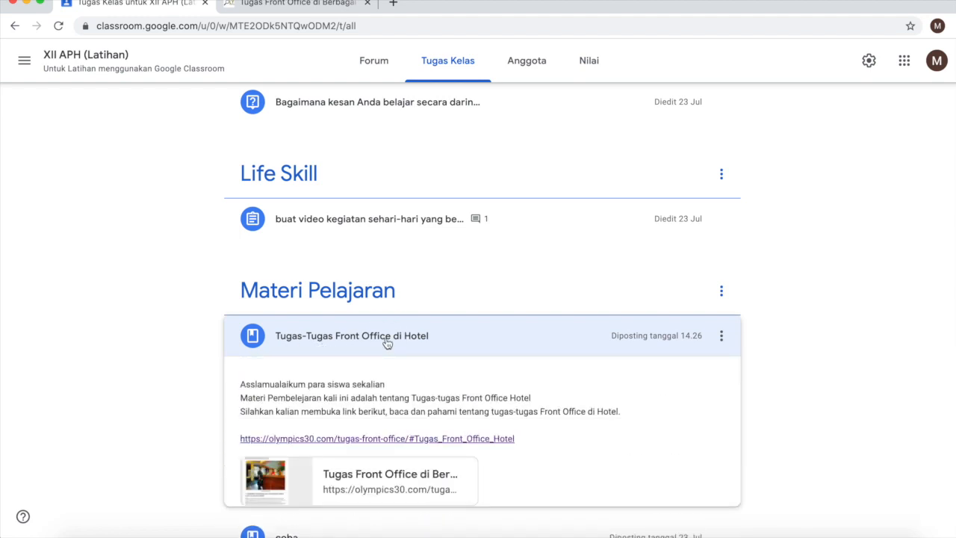
scroll(431, 359, down, 2)
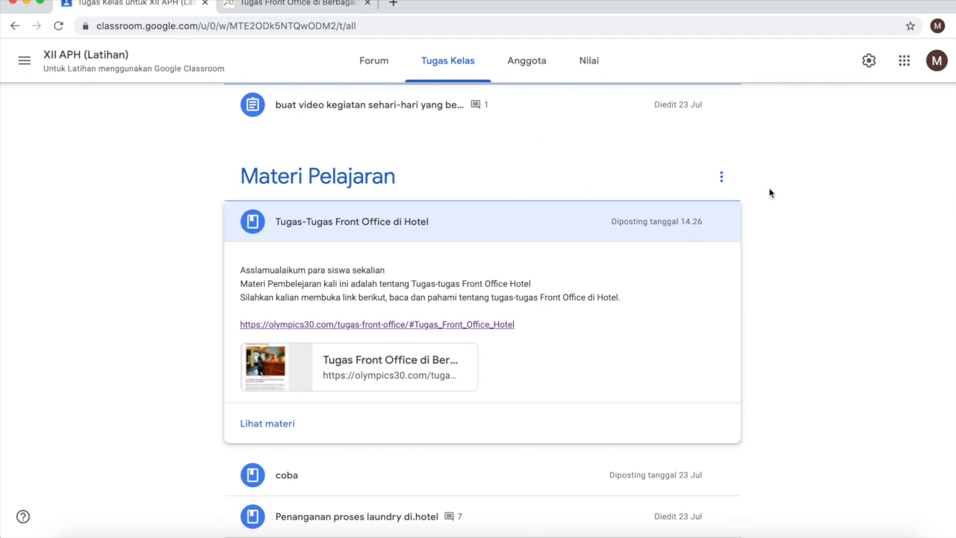
Open YouTube in a new browser tab and search for "tugas-tugas front office hotel"
click(393, 6)
click(340, 319)
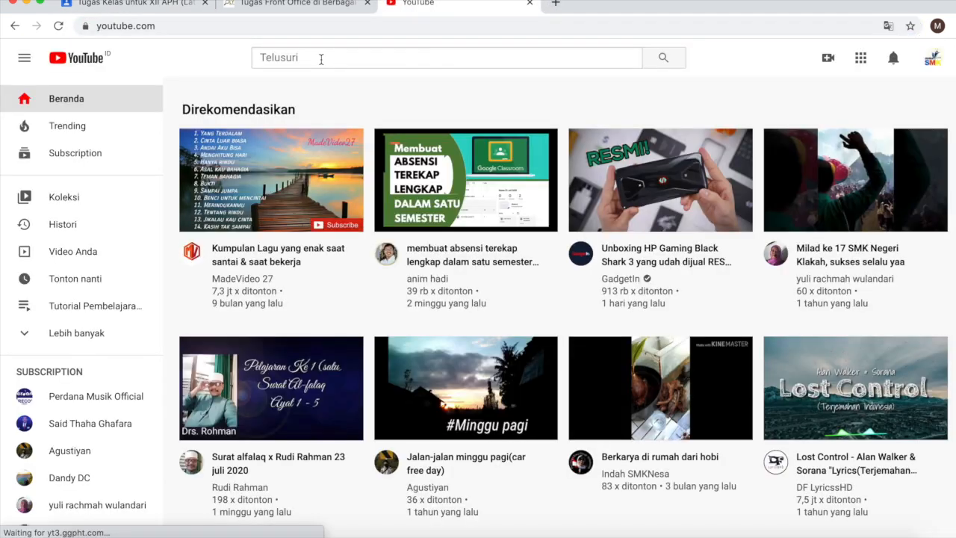
click(321, 59)
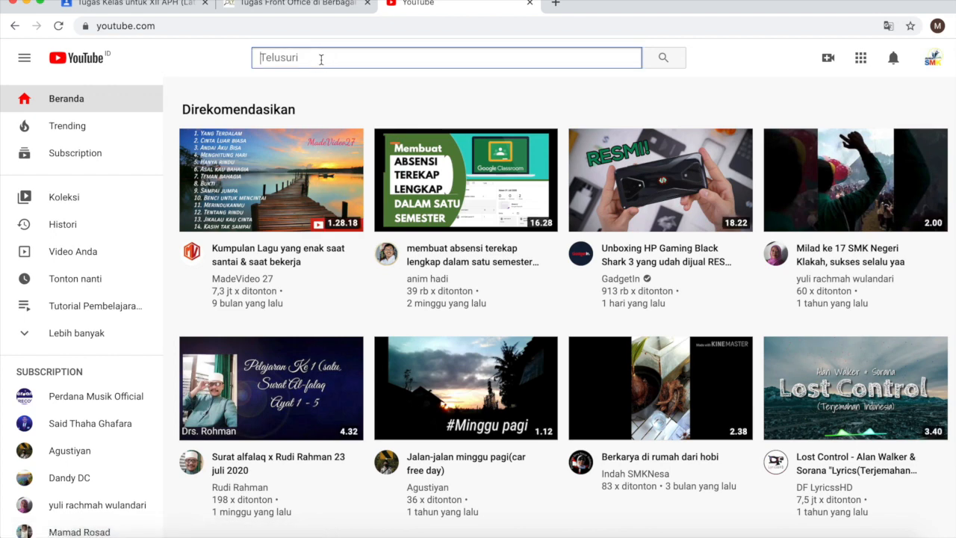
text(tugas)
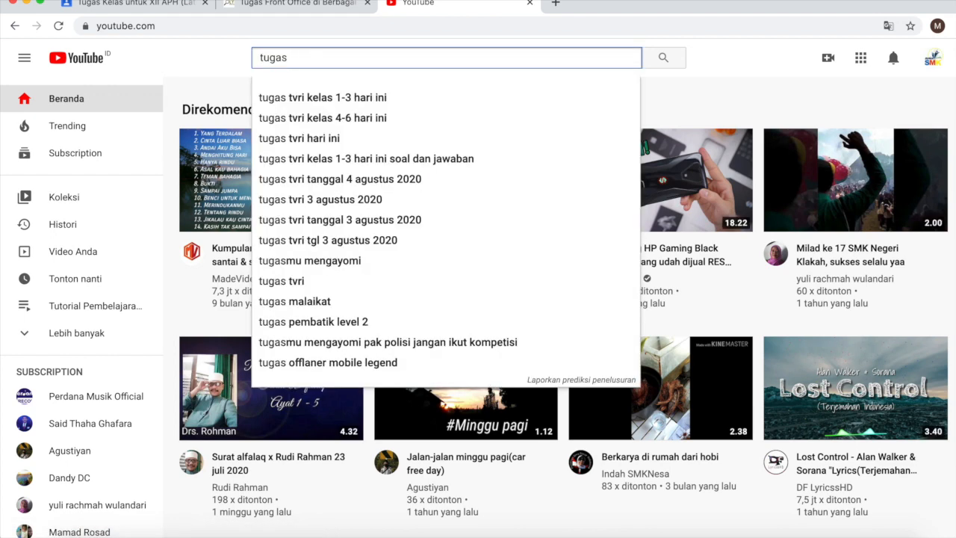
text(-tugas)
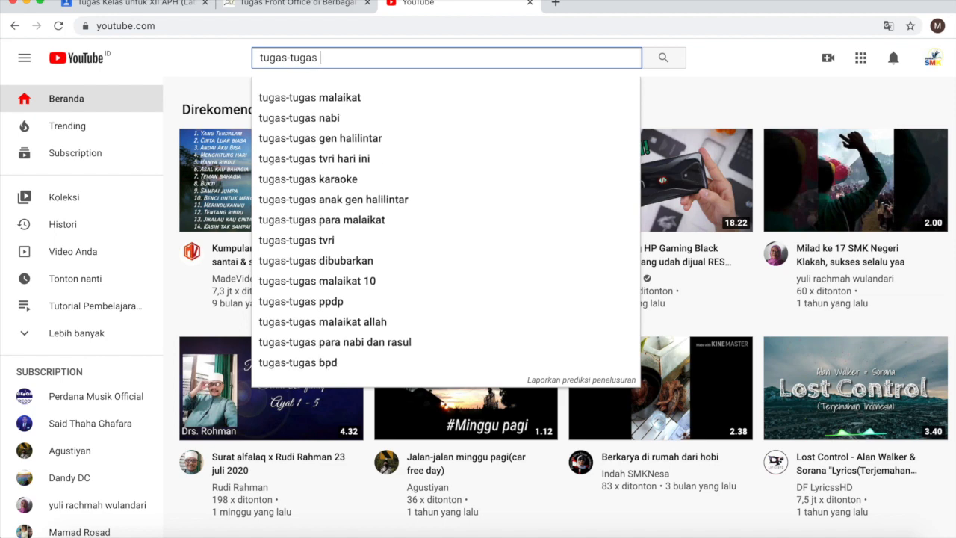
text( frint)
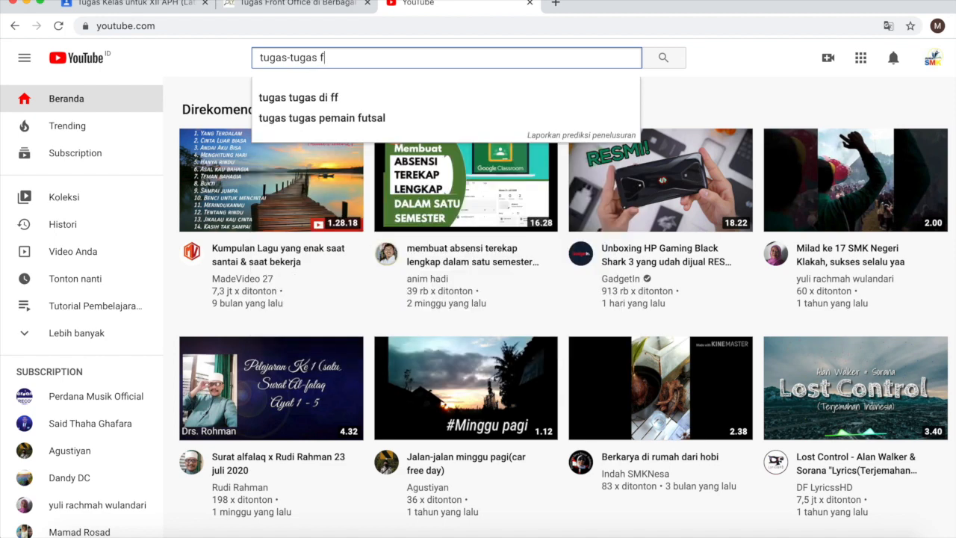
key(BackSpace)
key(BackSpace)
key(BackSpace)
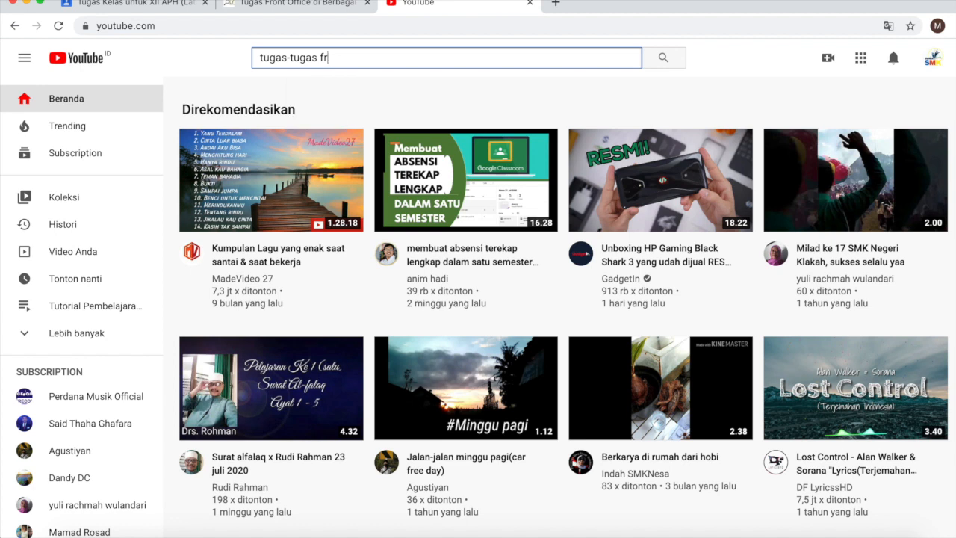
text(ont office )
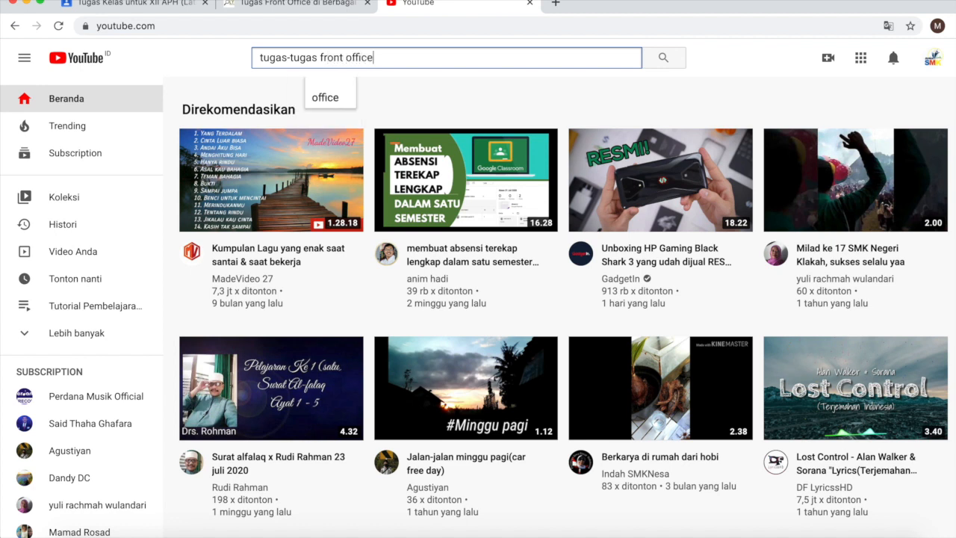
text(hotel)
key(Return)
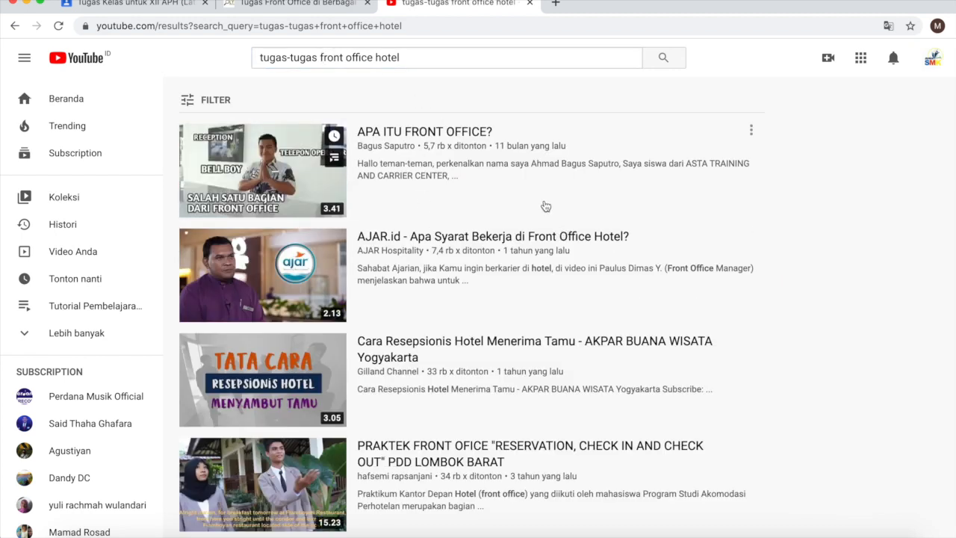
Look through the search results and open the video "Front Office" from Dusit Education
scroll(562, 206, down, 1)
scroll(556, 199, down, 3)
scroll(531, 219, down, 3)
scroll(585, 236, down, 1)
scroll(708, 290, down, 1)
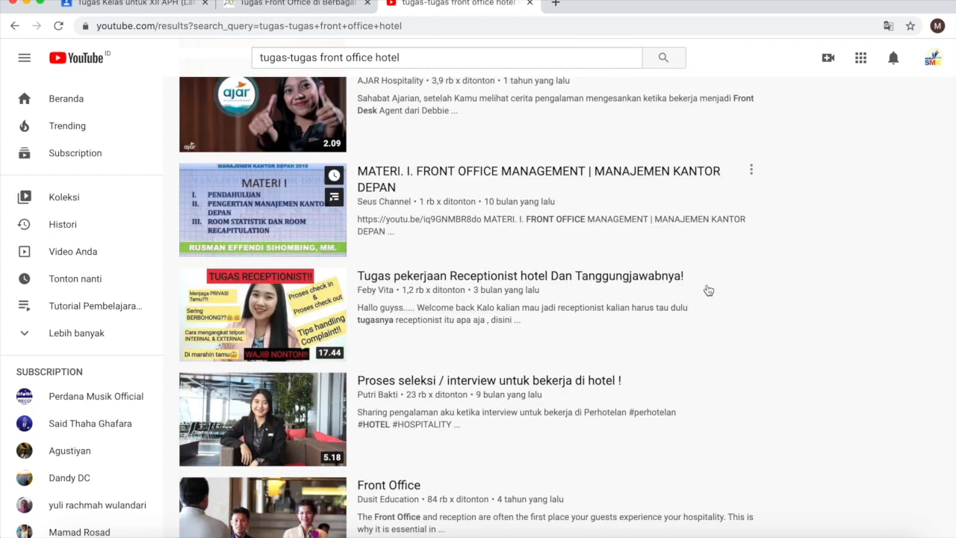
scroll(566, 287, down, 1)
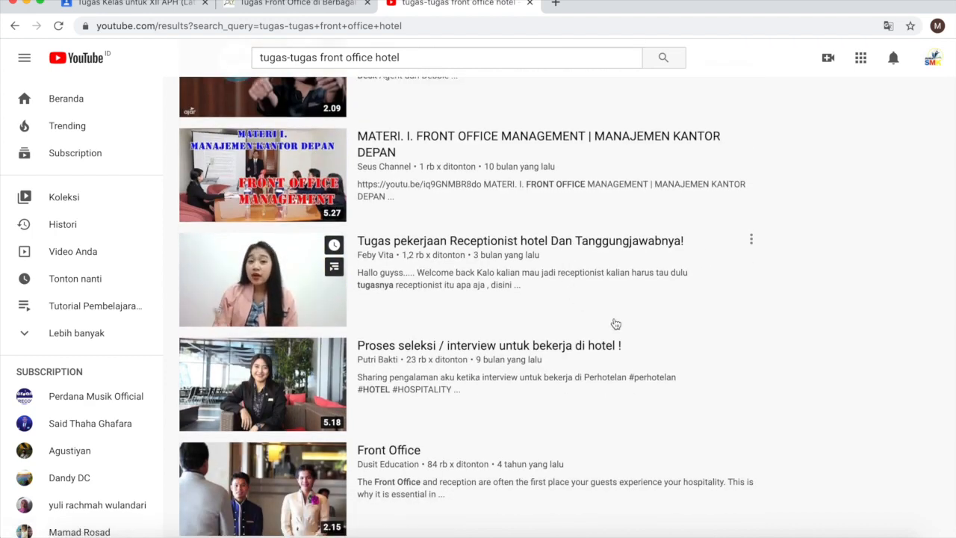
scroll(527, 371, down, 1)
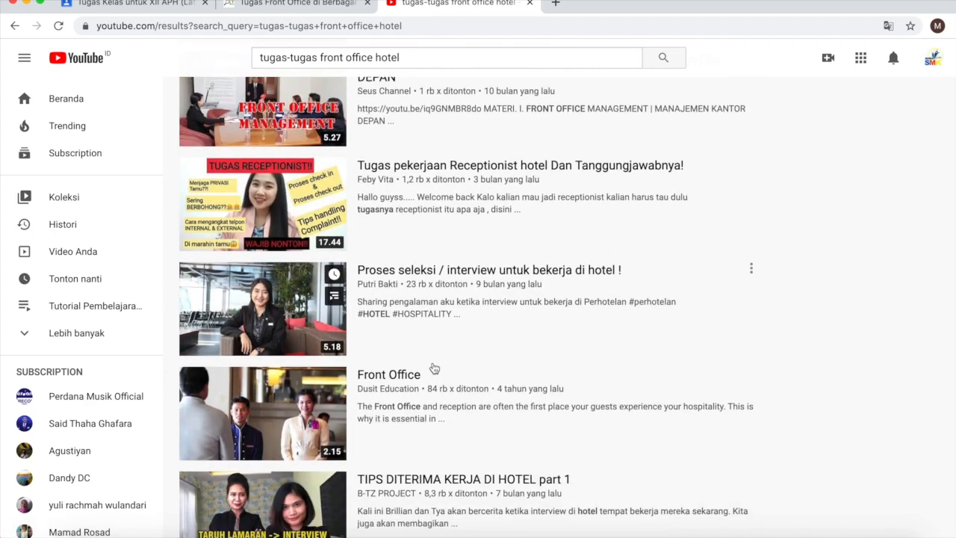
click(397, 382)
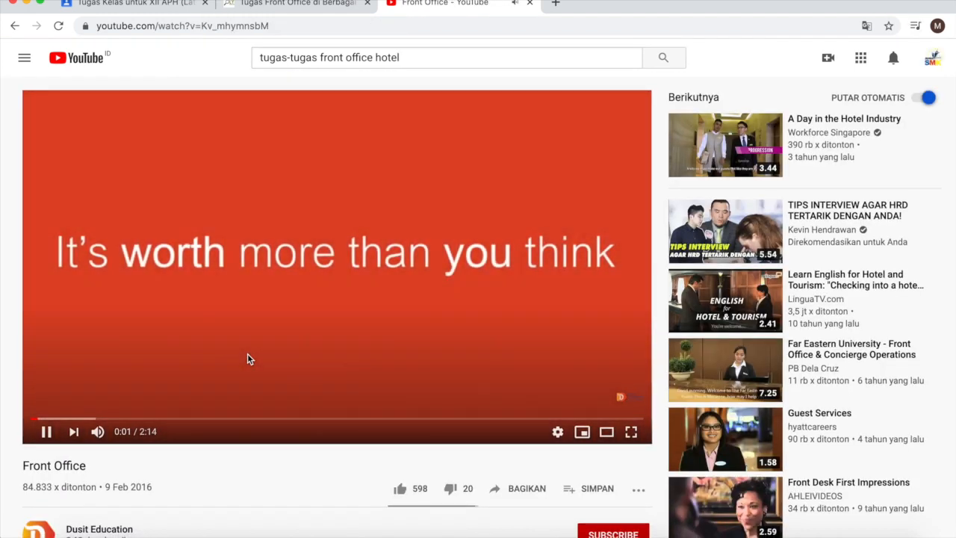
Copy the share link of the Front Office video, close the sharing dialog and pause the playback
scroll(307, 347, down, 1)
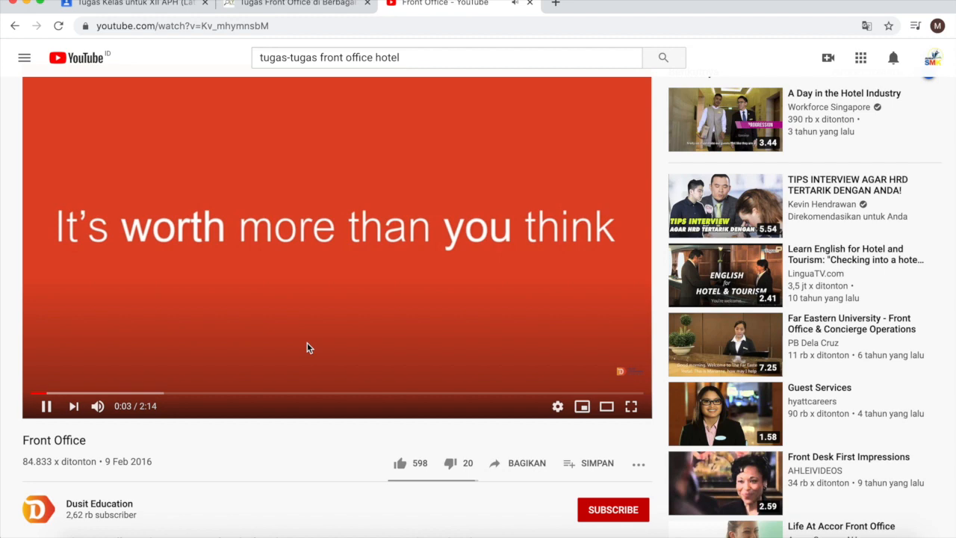
scroll(306, 347, down, 1)
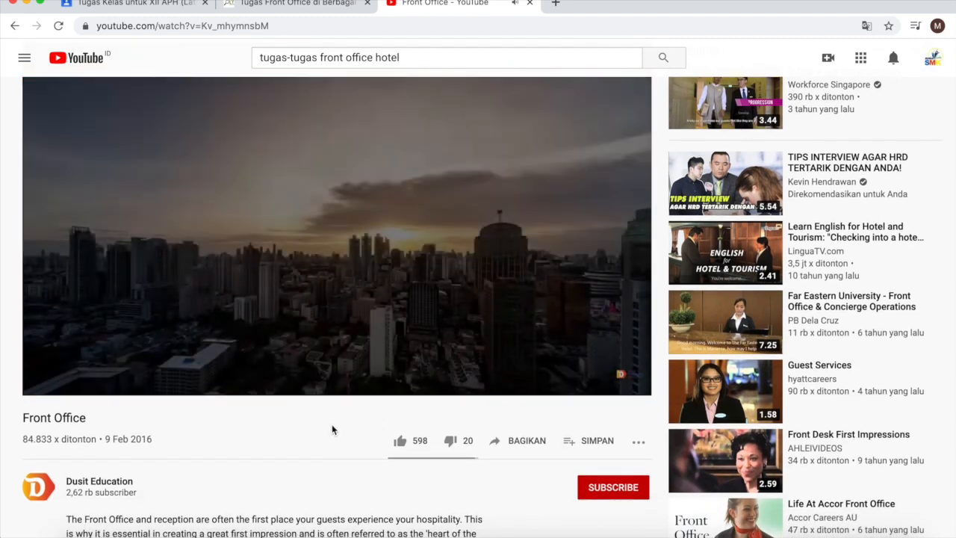
scroll(332, 427, down, 1)
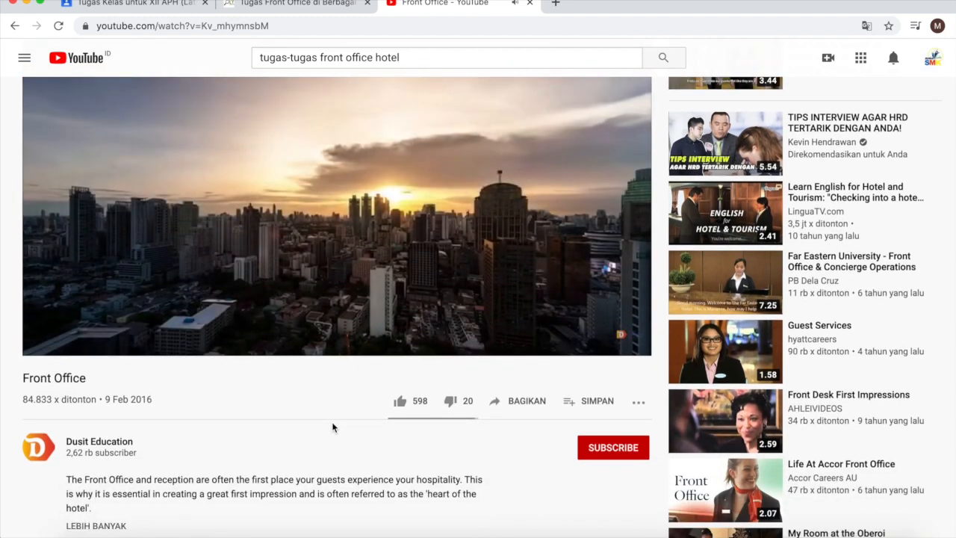
click(527, 401)
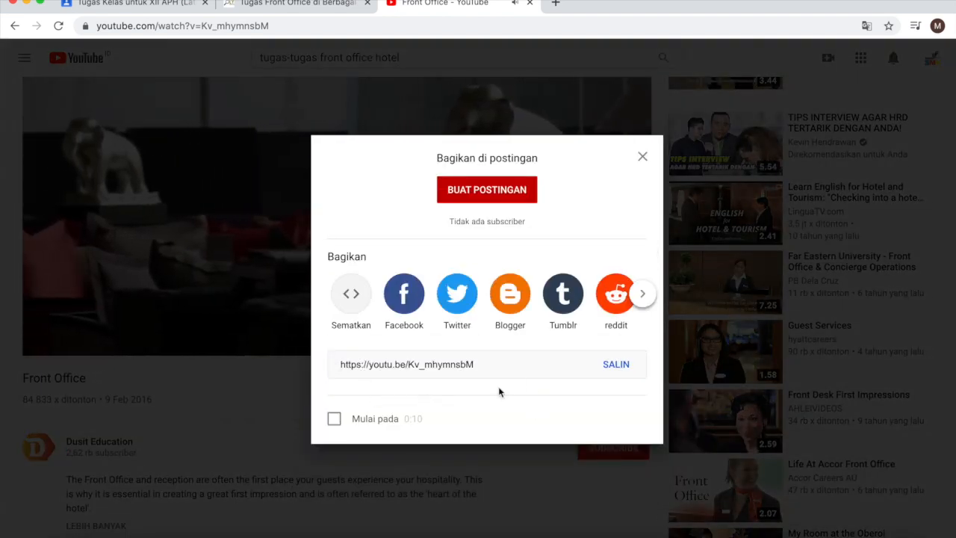
click(607, 366)
key(super+c)
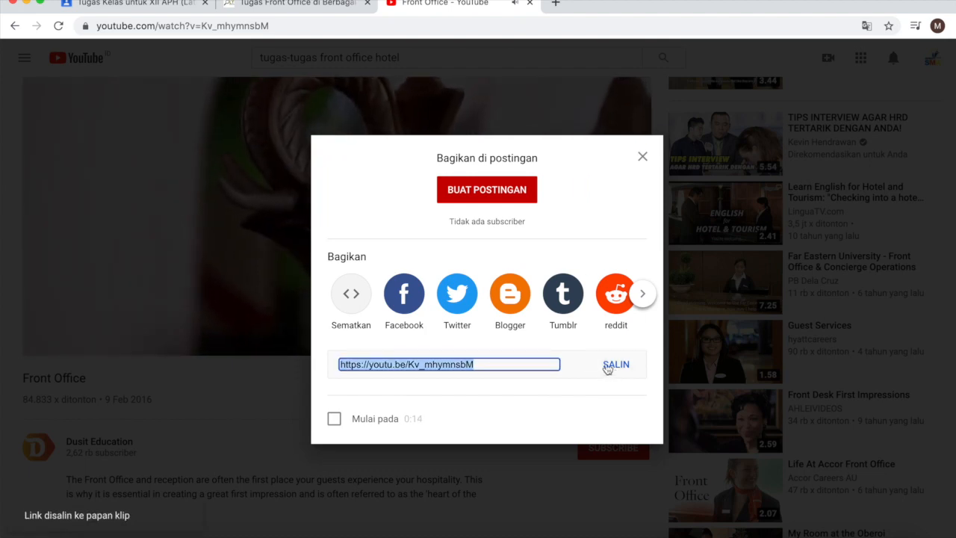
click(160, 9)
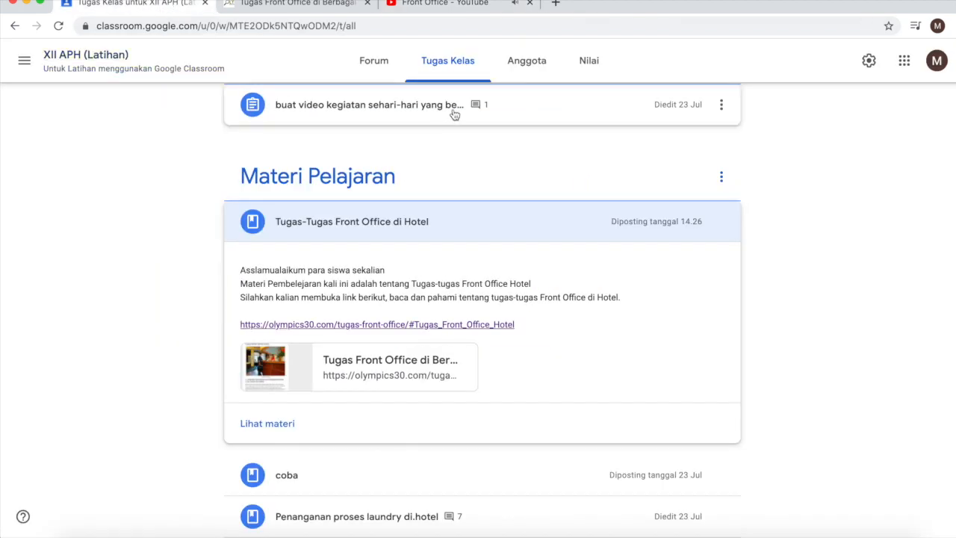
click(440, 9)
key(Escape)
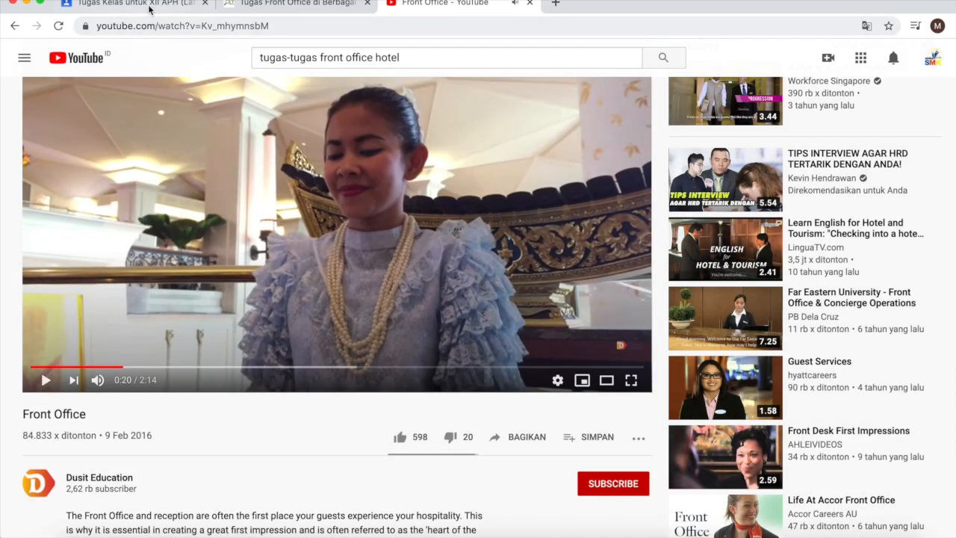
Switch to Google Classroom and open the Tugas-Tugas Front Office di Hotel material for editing
click(151, 10)
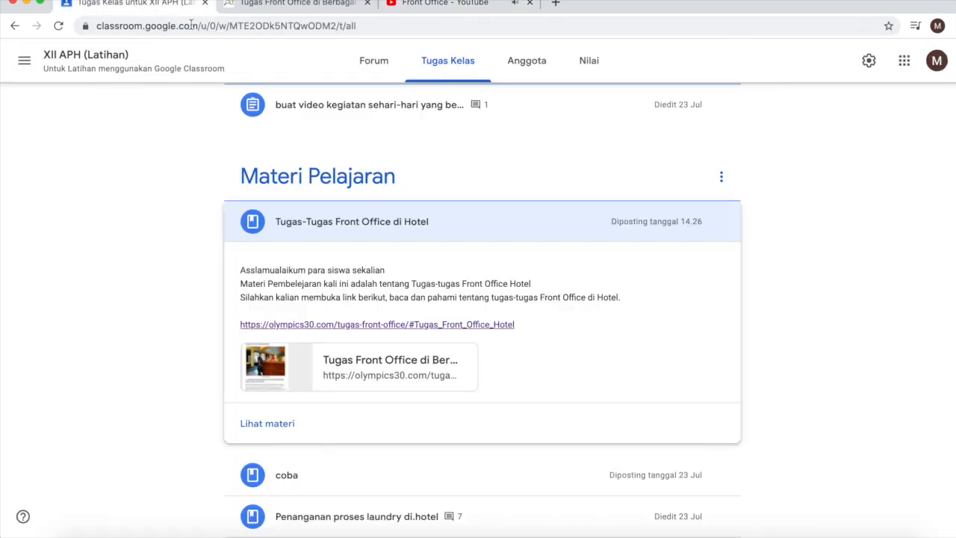
scroll(295, 413, down, 1)
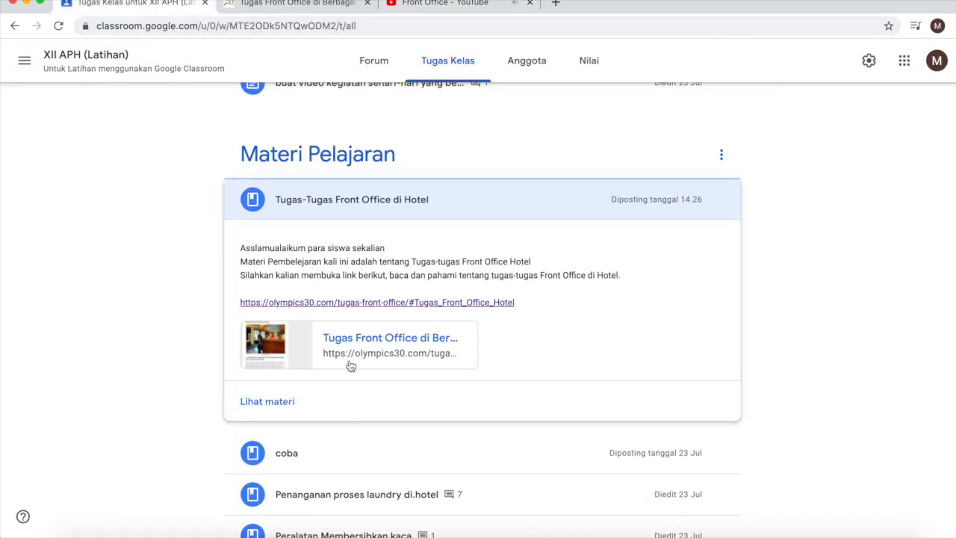
click(285, 407)
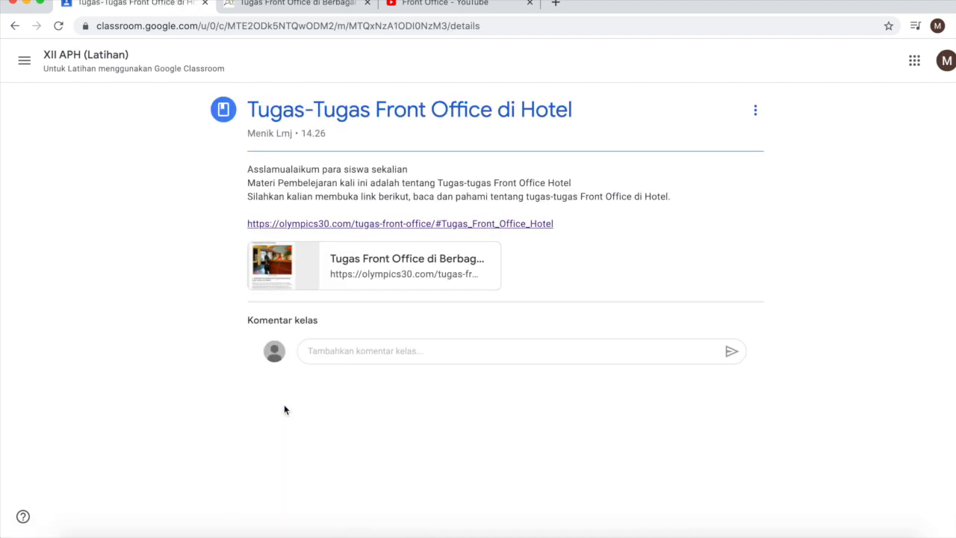
click(756, 113)
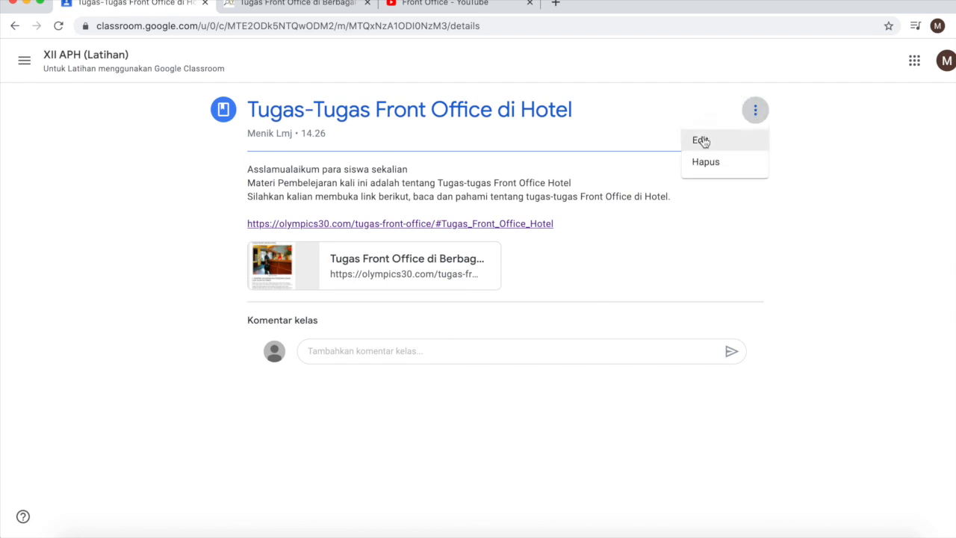
click(702, 140)
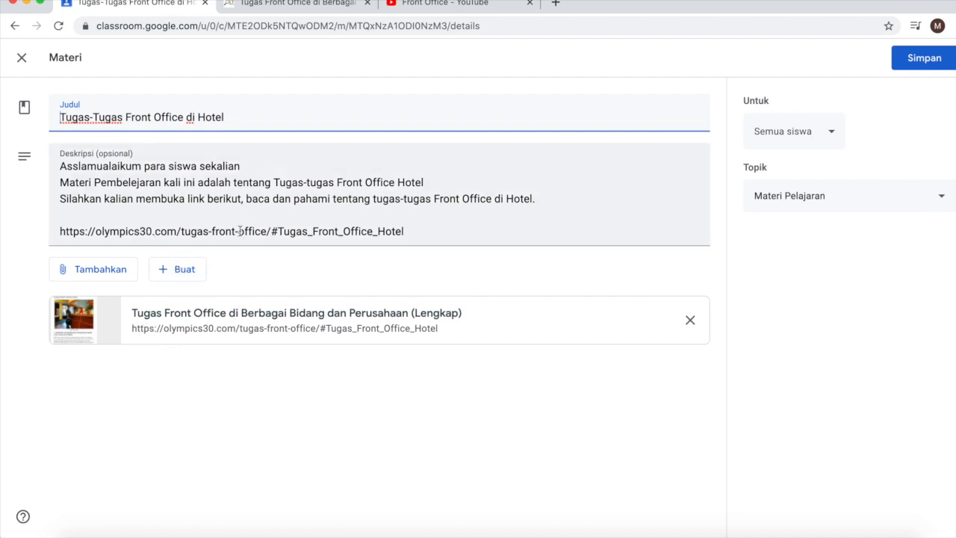
click(110, 277)
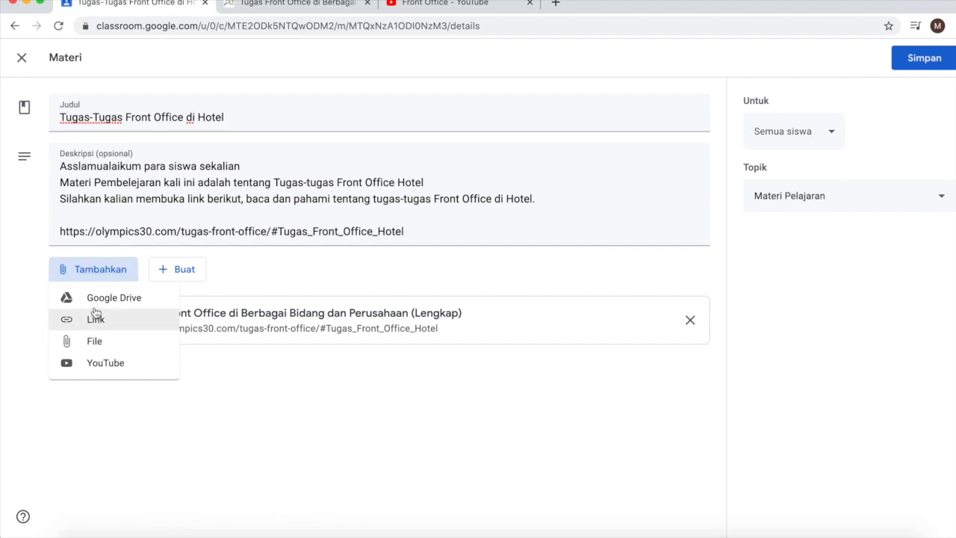
click(99, 364)
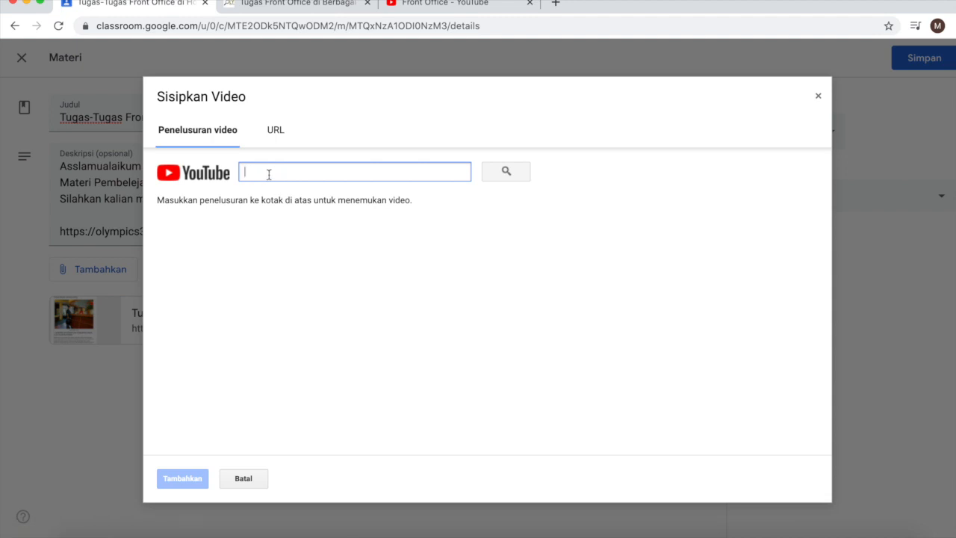
key(super+v)
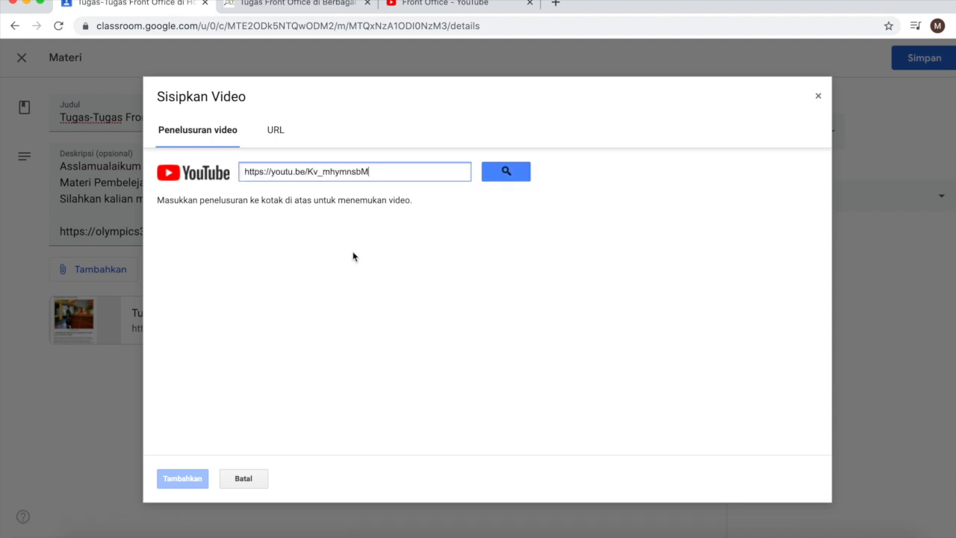
click(502, 174)
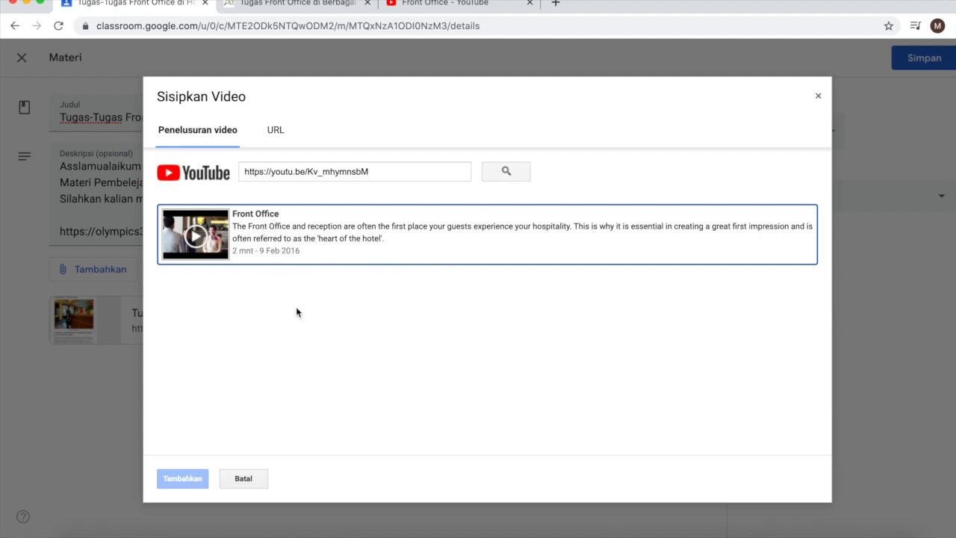
click(317, 258)
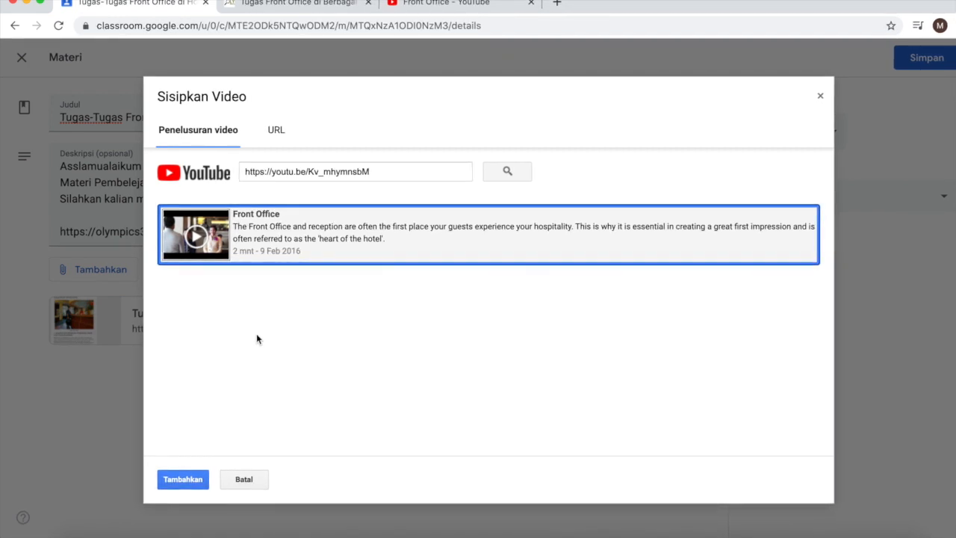
click(184, 483)
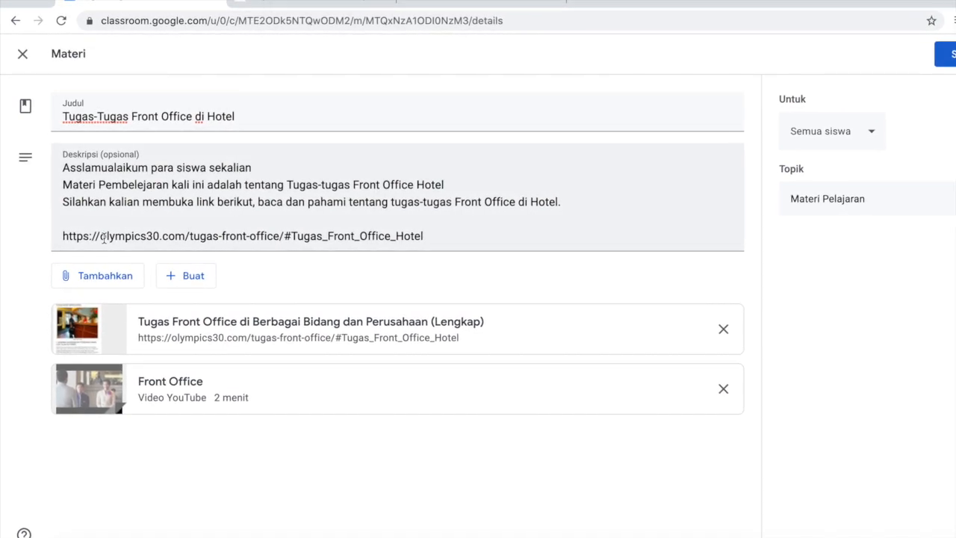
Select the olympics30.com link text in the material's description
drag(66, 239, 460, 247)
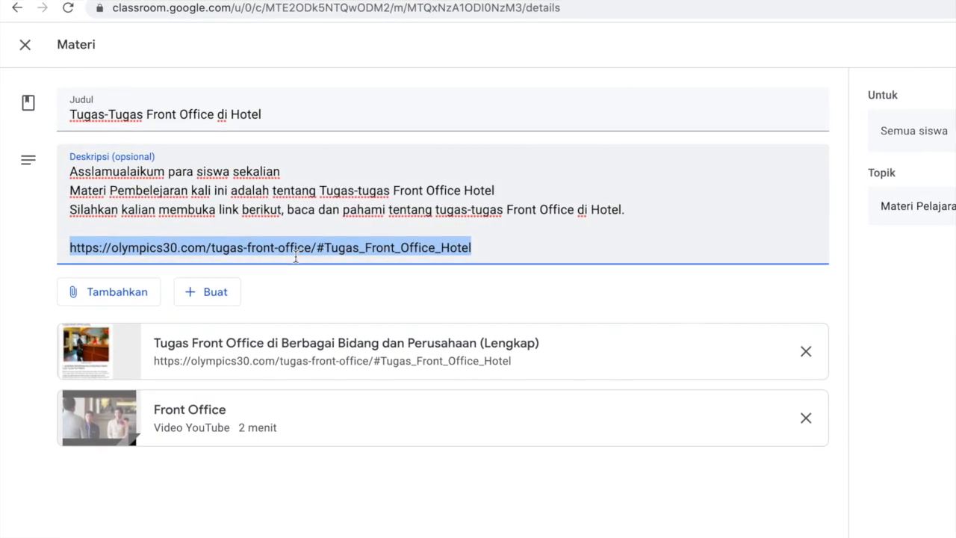